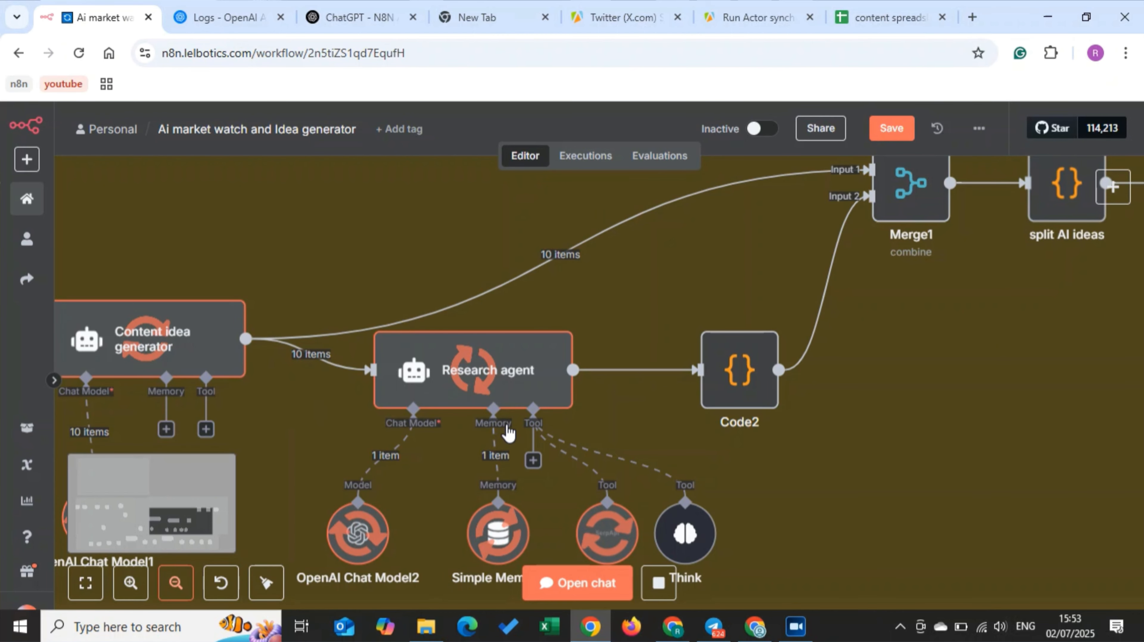
# - Open the Research agent node and review its full prompt expression, including the deep research instructions and output format
pyautogui.moveTo(668, 522)
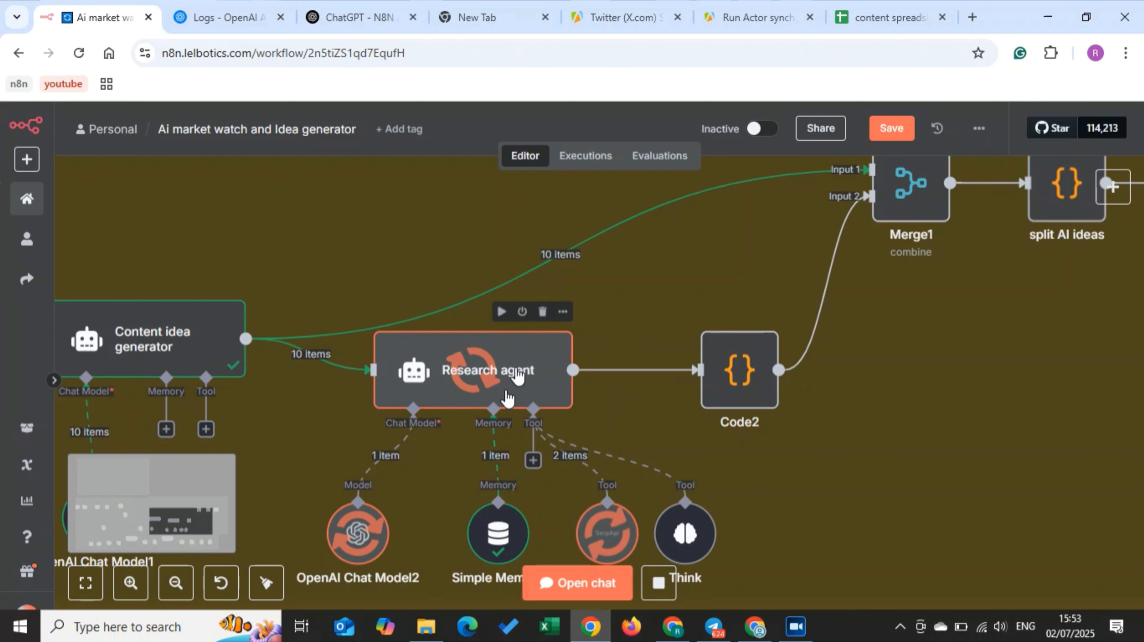
pyautogui.scroll(-1, 509, 399)
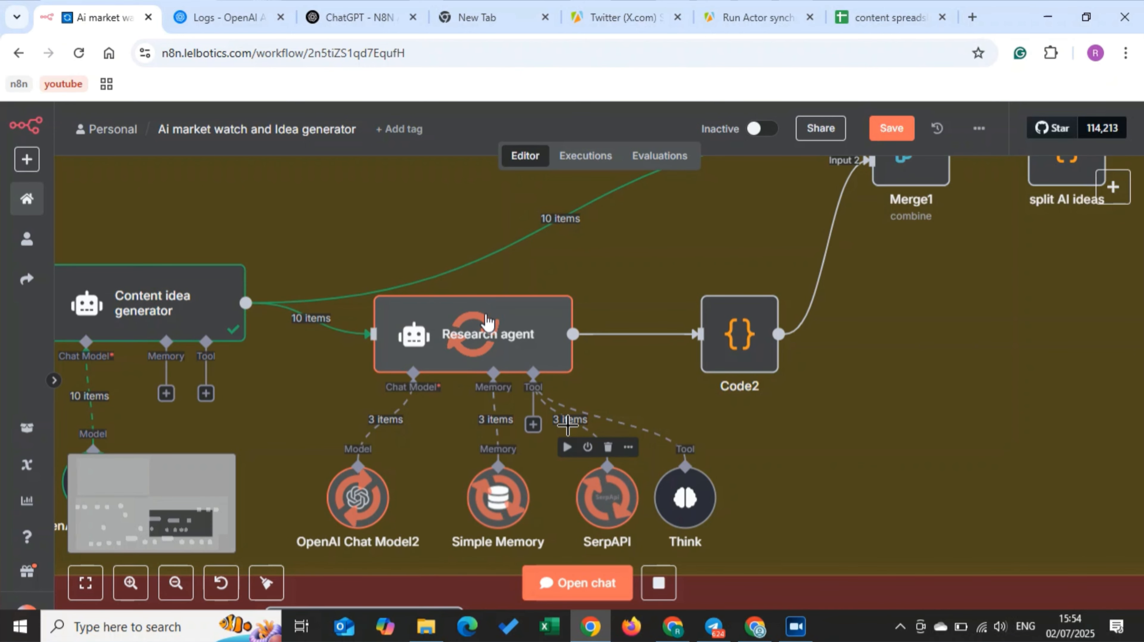
pyautogui.doubleClick(493, 335)
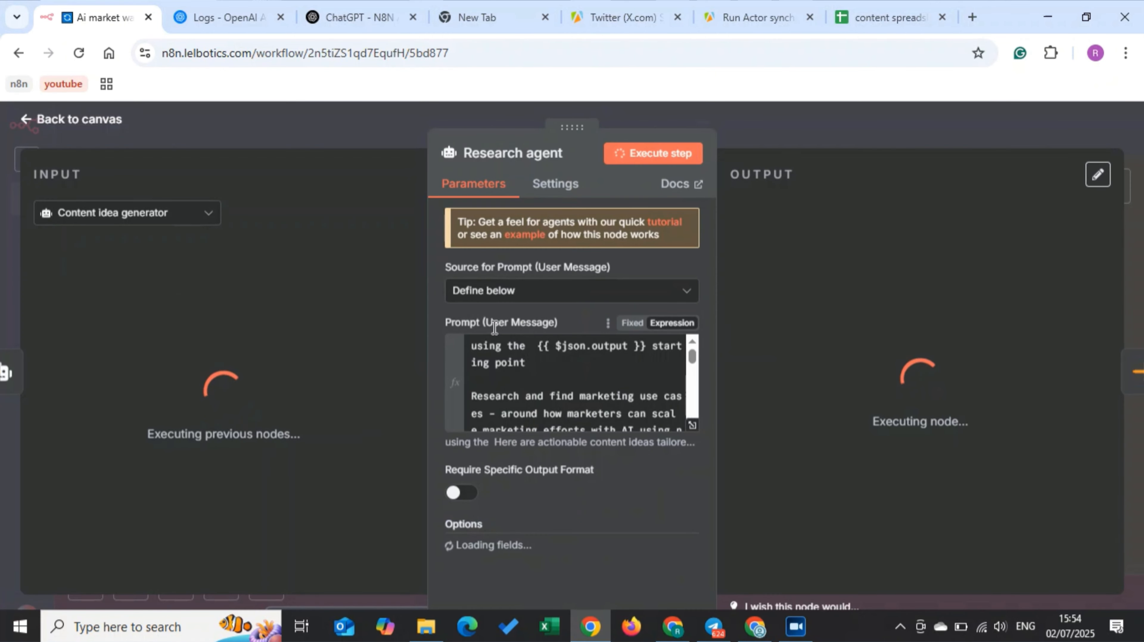
pyautogui.click(692, 424)
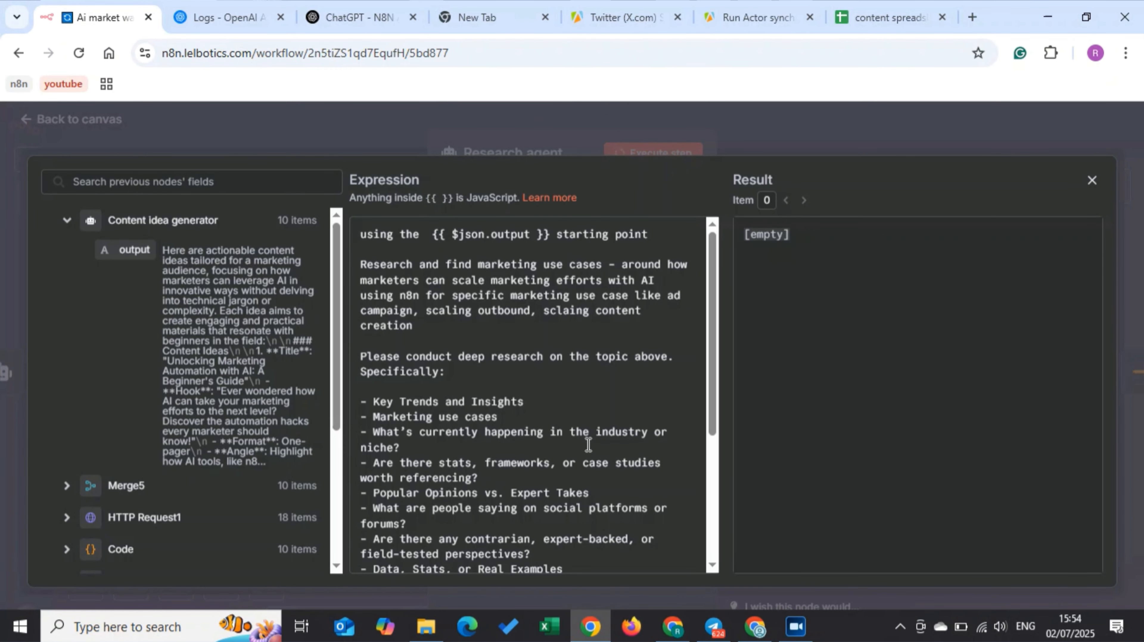
pyautogui.scroll(-5, 589, 445)
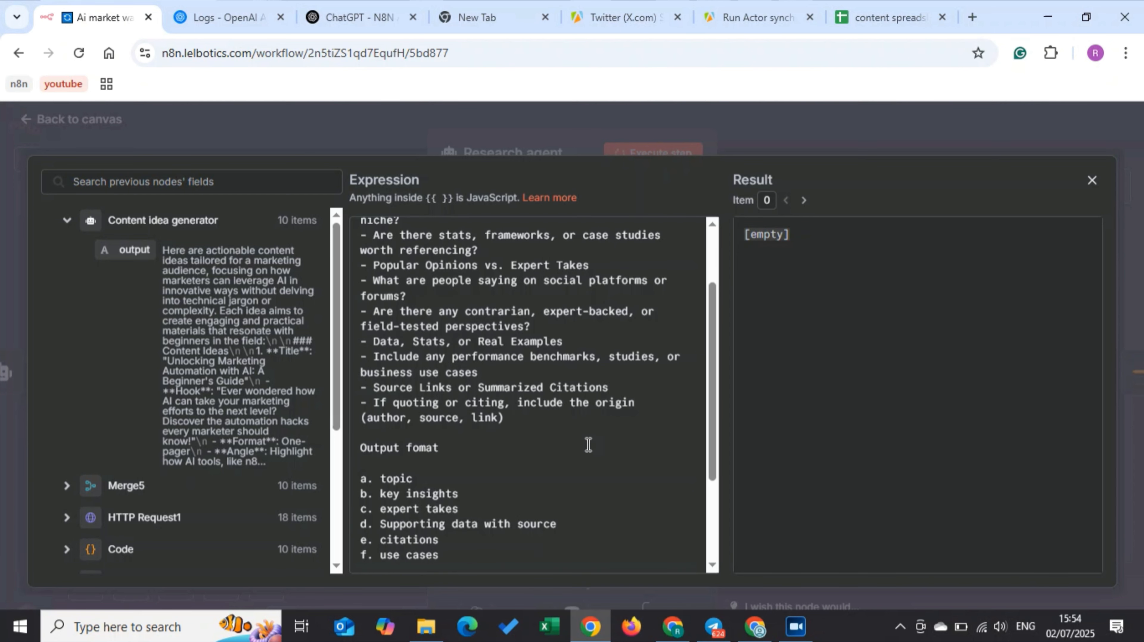
pyautogui.scroll(3, 589, 445)
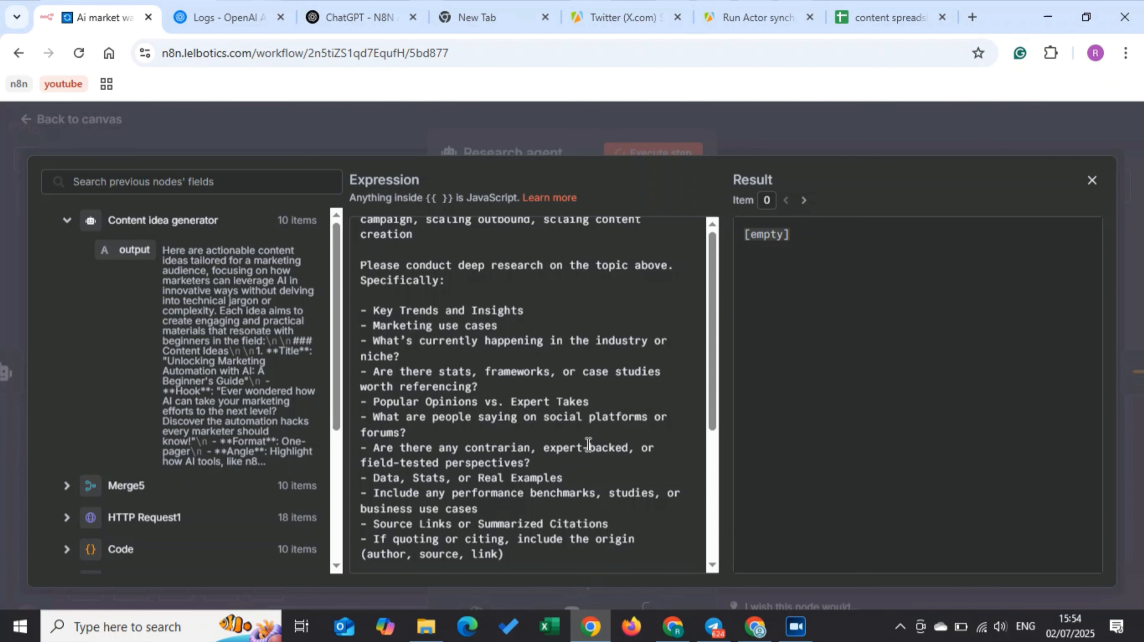
pyautogui.scroll(2, 588, 444)
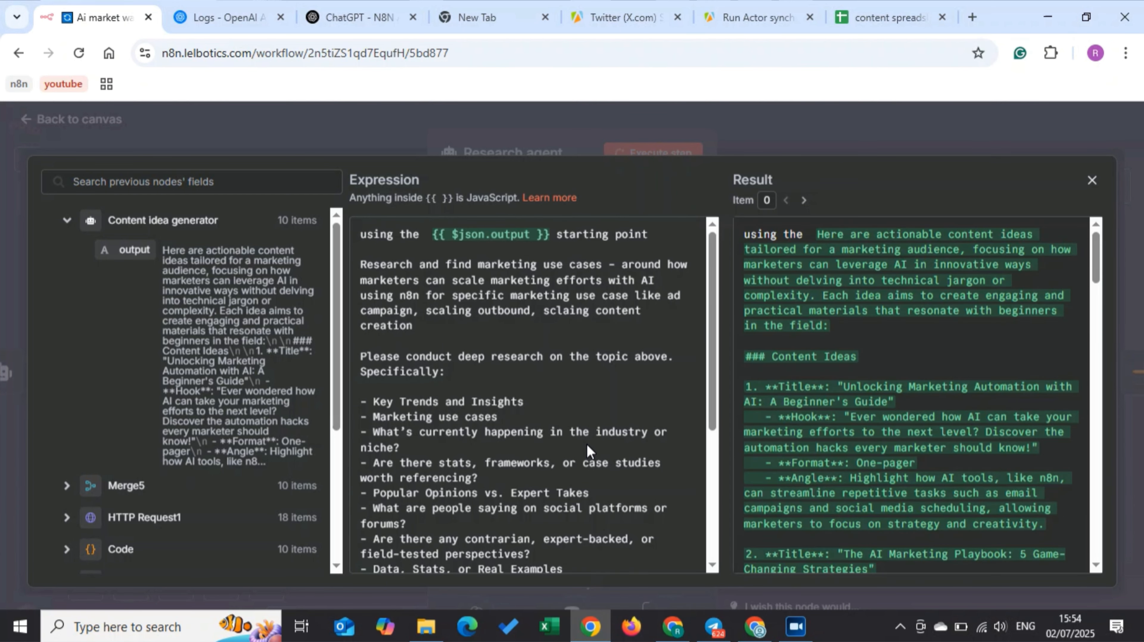
pyautogui.moveTo(407, 356); pyautogui.dragTo(640, 356)
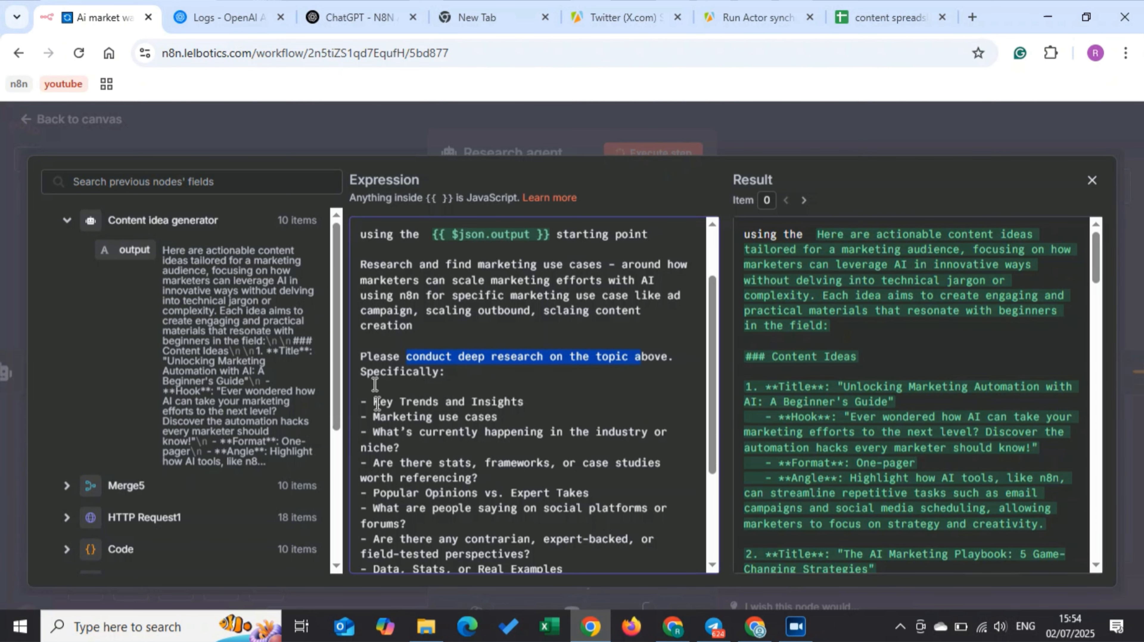
pyautogui.moveTo(373, 401); pyautogui.dragTo(524, 402)
pyautogui.scroll(-1, 517, 405)
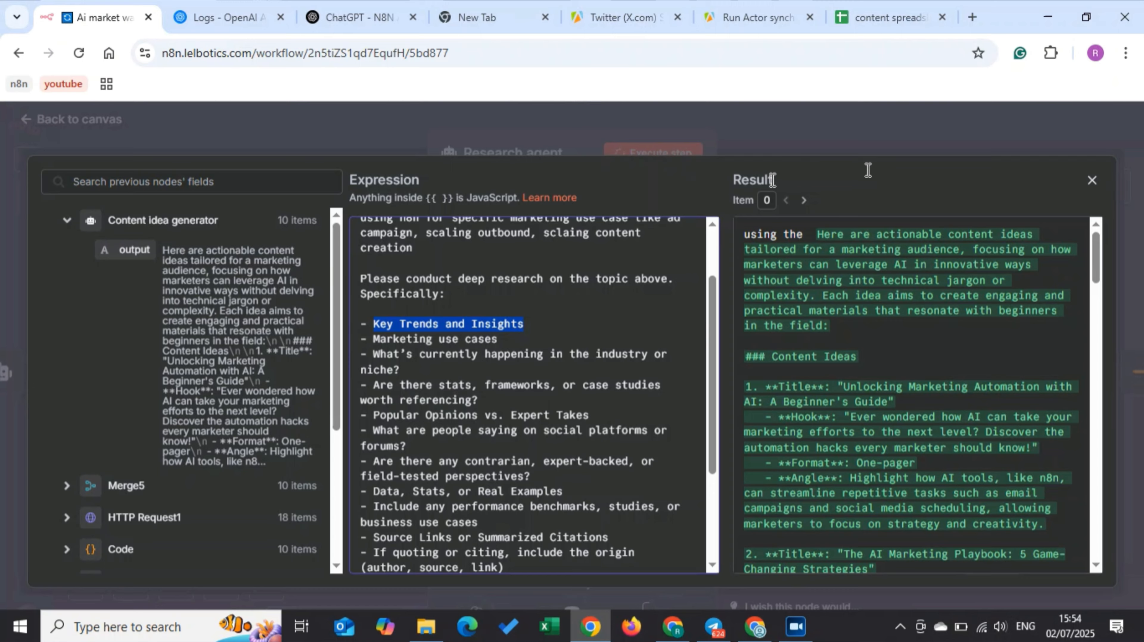
pyautogui.click(887, 124)
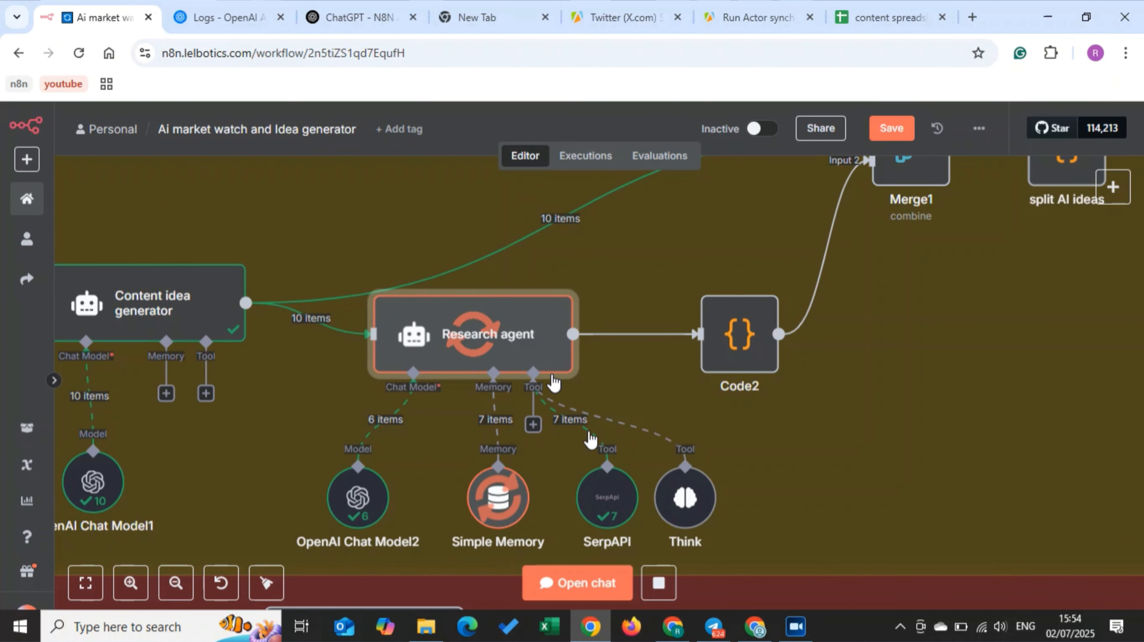
# - Switch to the content spreadsheet in Google Sheets and examine the format and angle columns of the content ideas
pyautogui.scroll(-3, 553, 383)
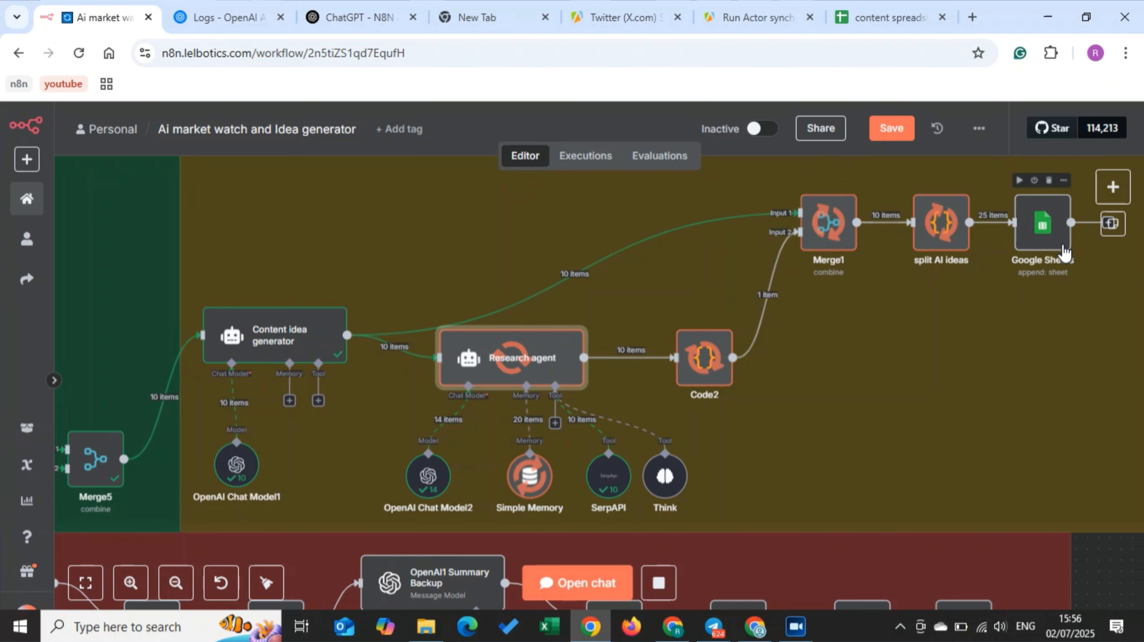
pyautogui.click(874, 9)
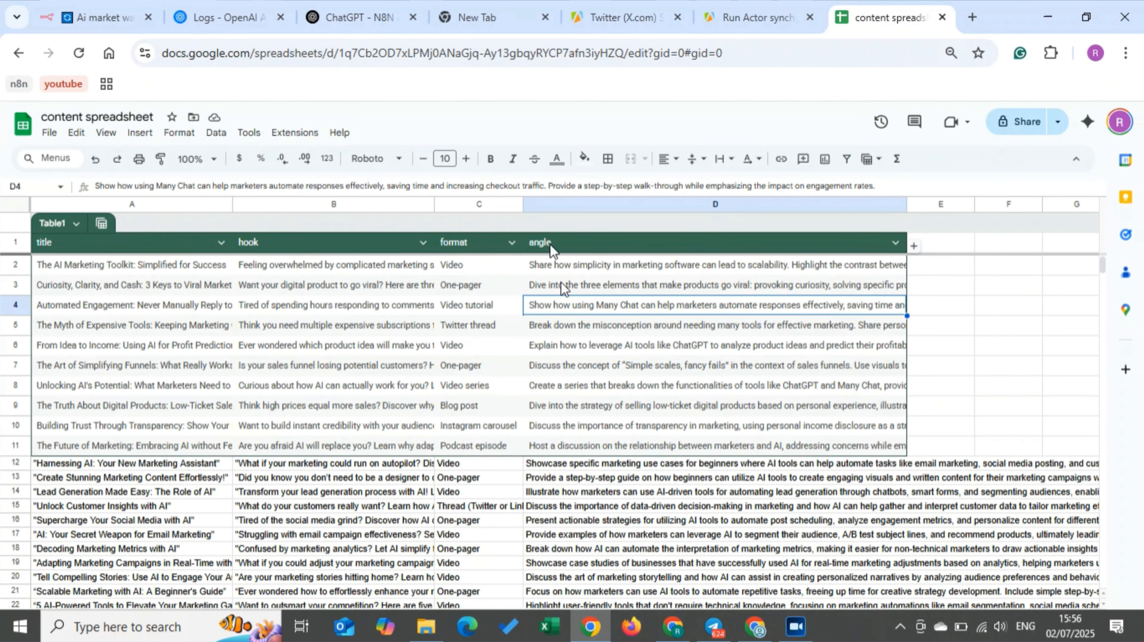
pyautogui.click(558, 334)
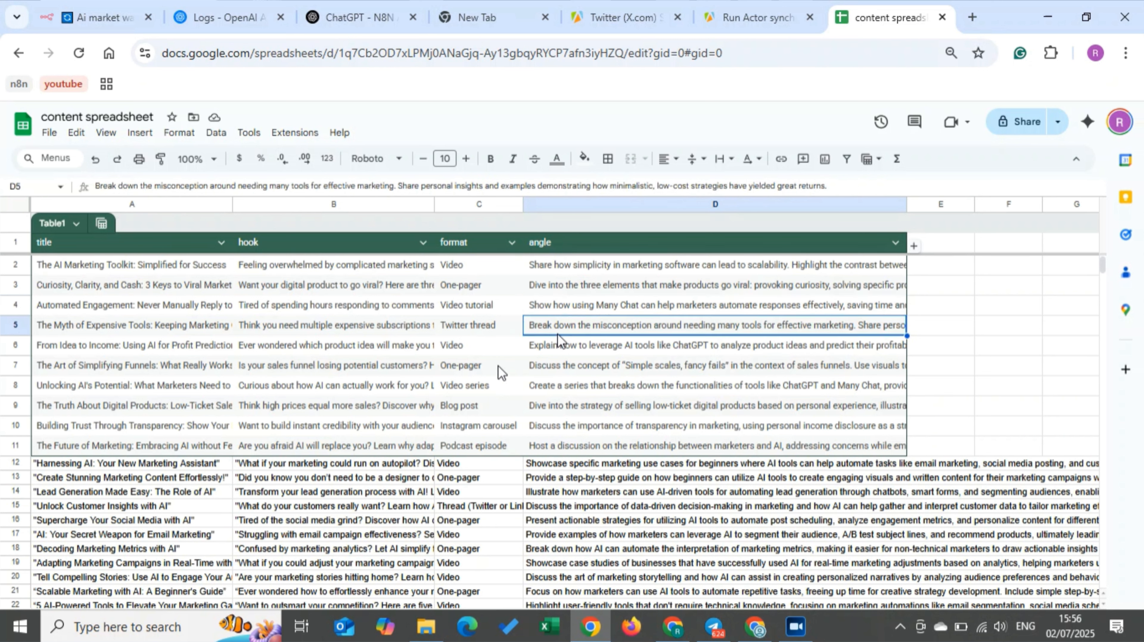
pyautogui.click(471, 350)
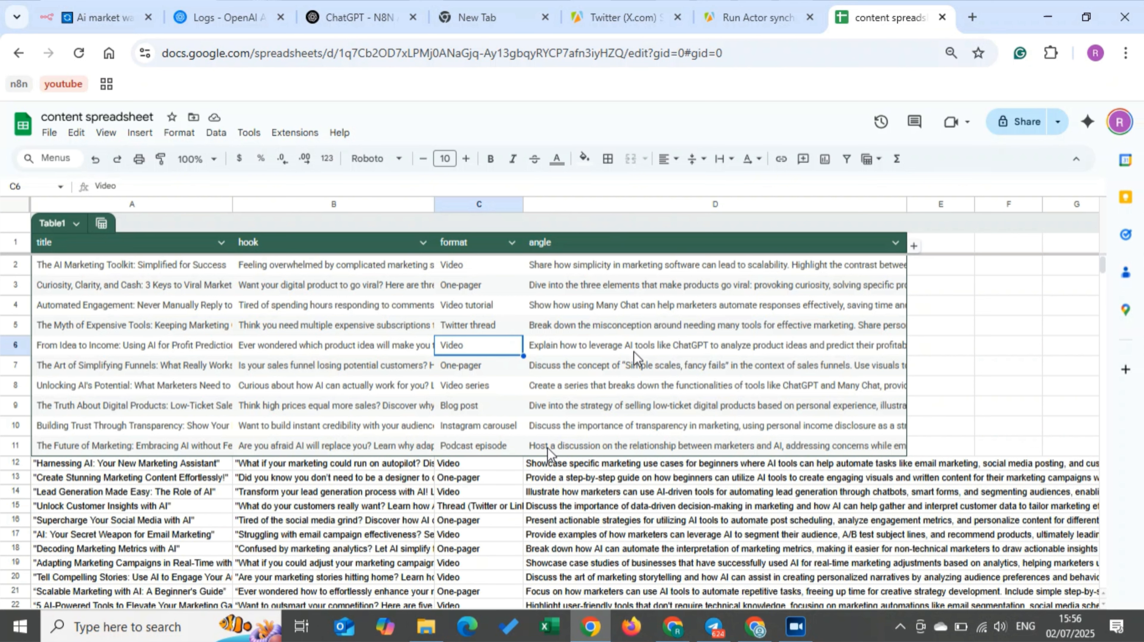
pyautogui.click(474, 314)
# - Return to the n8n workflow and inspect the Reddit branch around the IF and Limit nodes
pyautogui.click(104, 17)
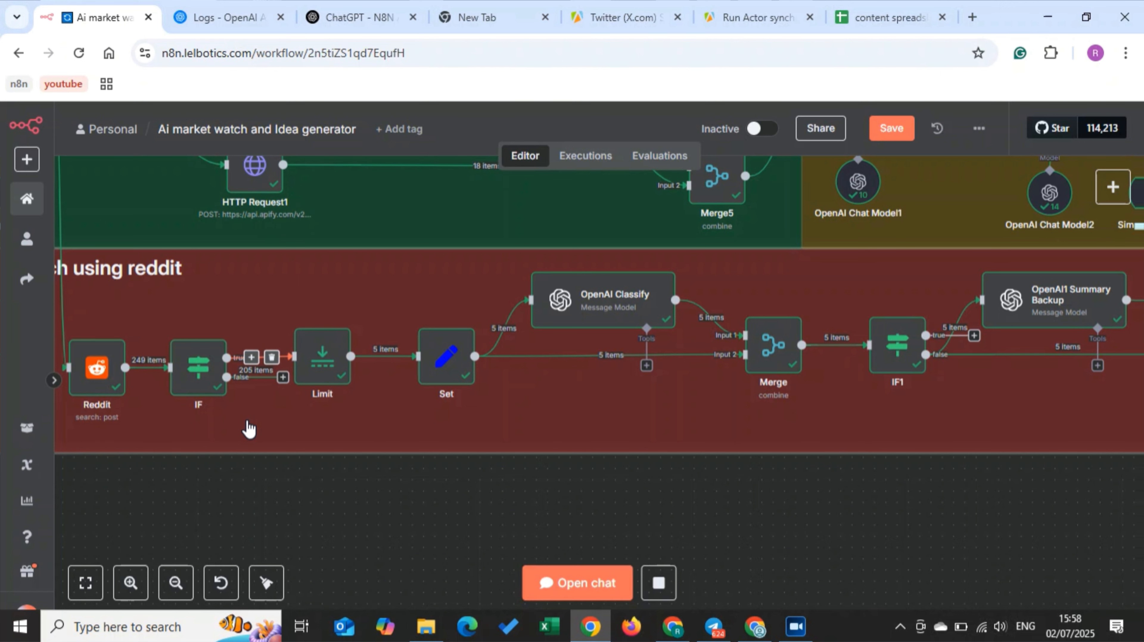
pyautogui.moveTo(326, 376)
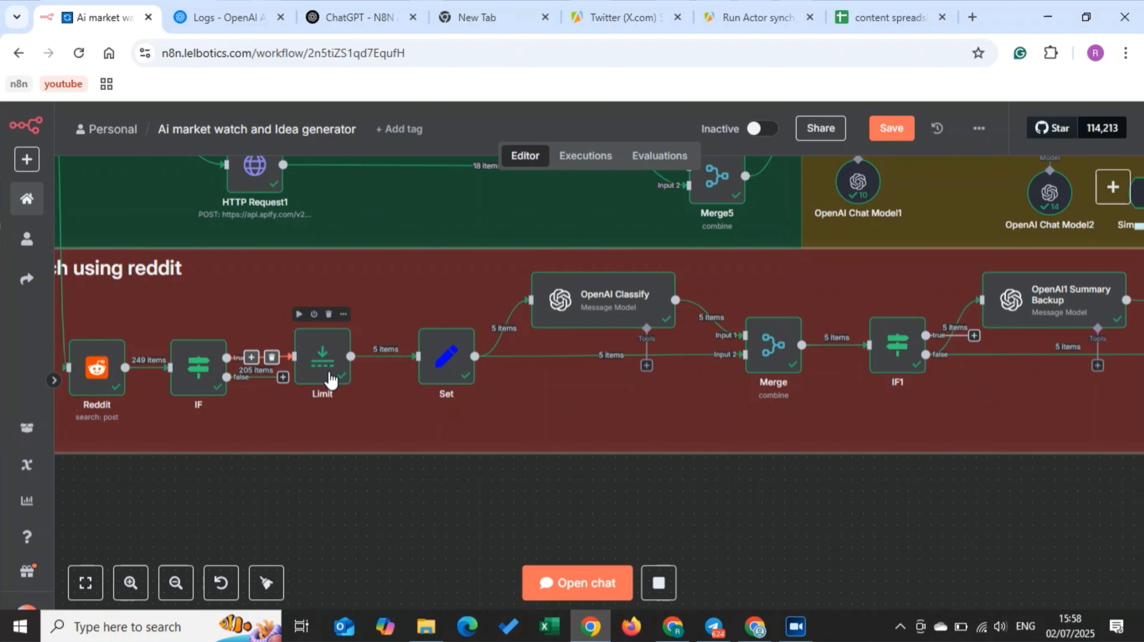
pyautogui.click(328, 350)
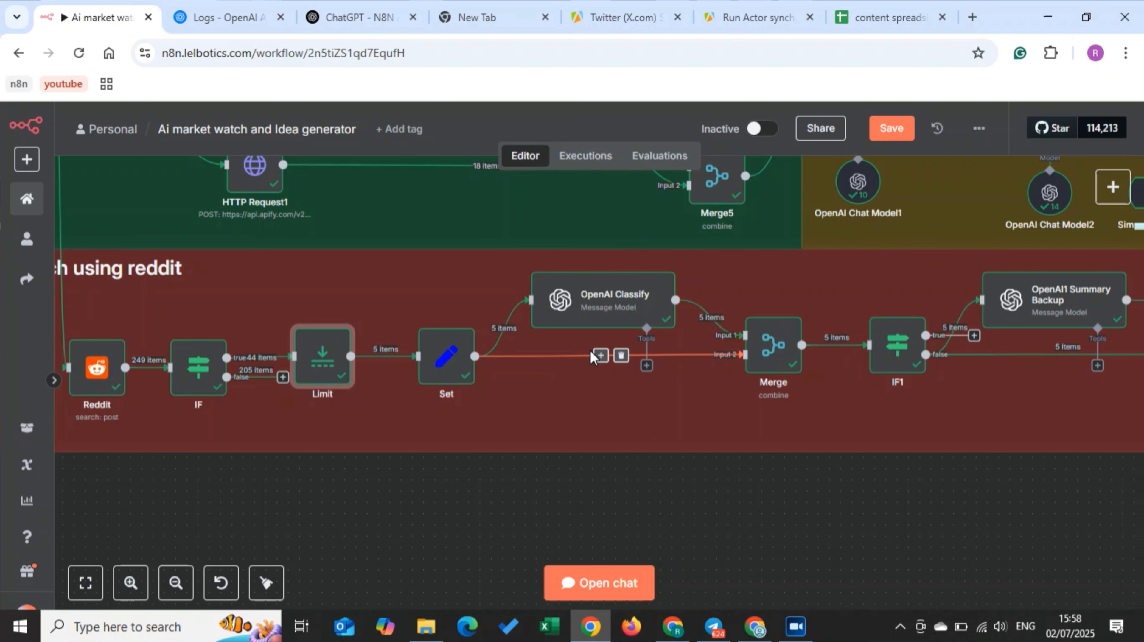
# - Open the OpenAI Classify node and examine the chat input reference and Yes/No answer format in its prompt expression
pyautogui.click(609, 294)
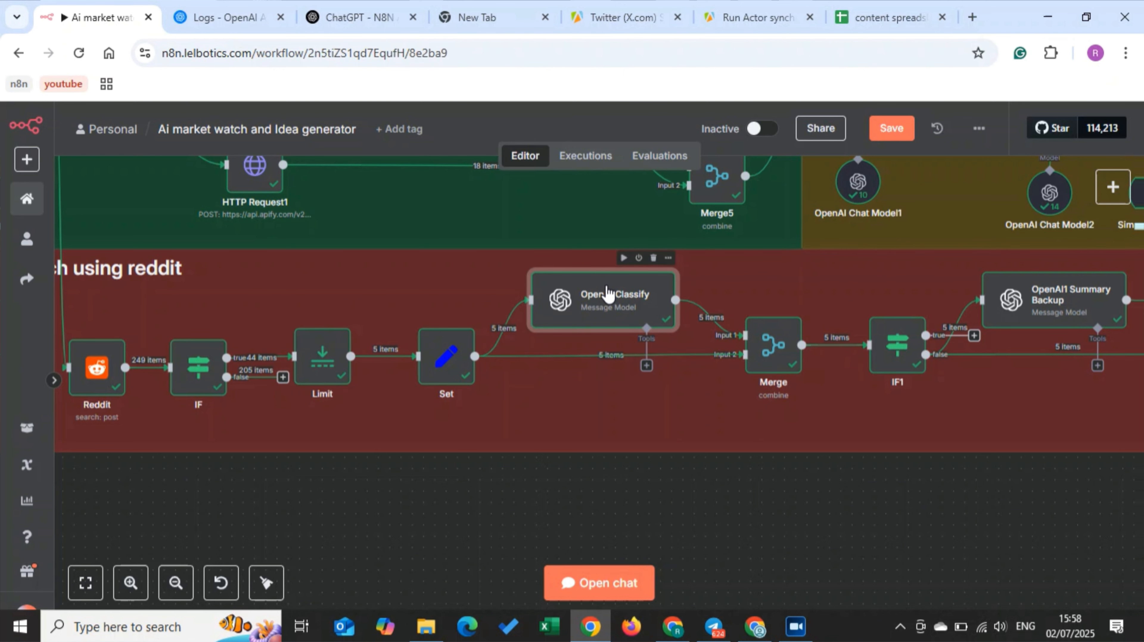
pyautogui.doubleClick(608, 293)
pyautogui.scroll(-5, 643, 497)
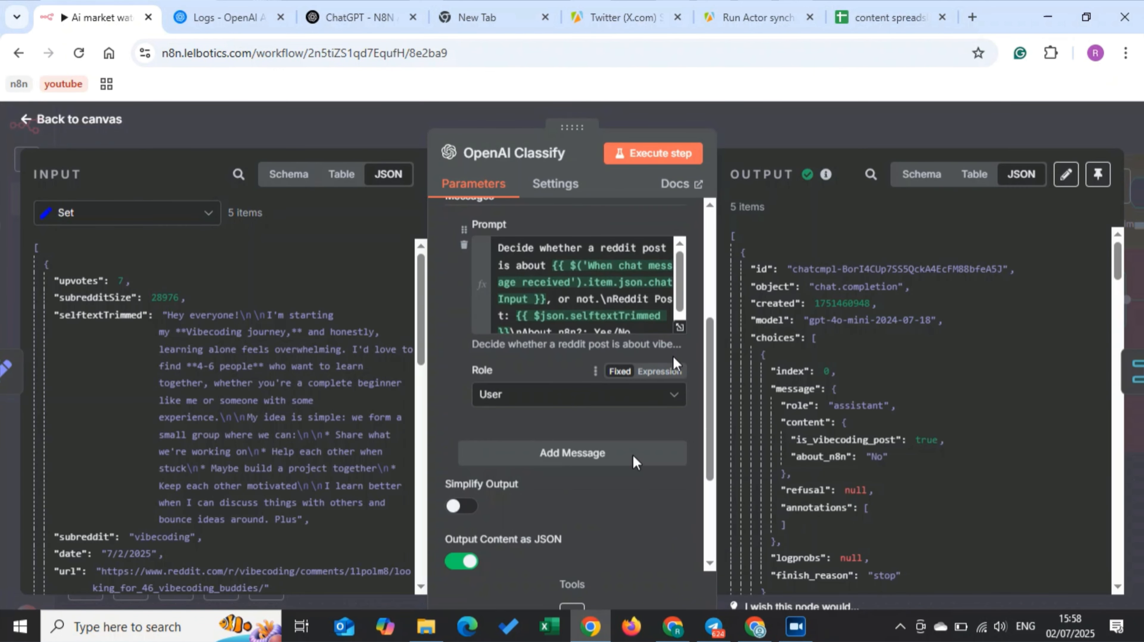
pyautogui.click(679, 324)
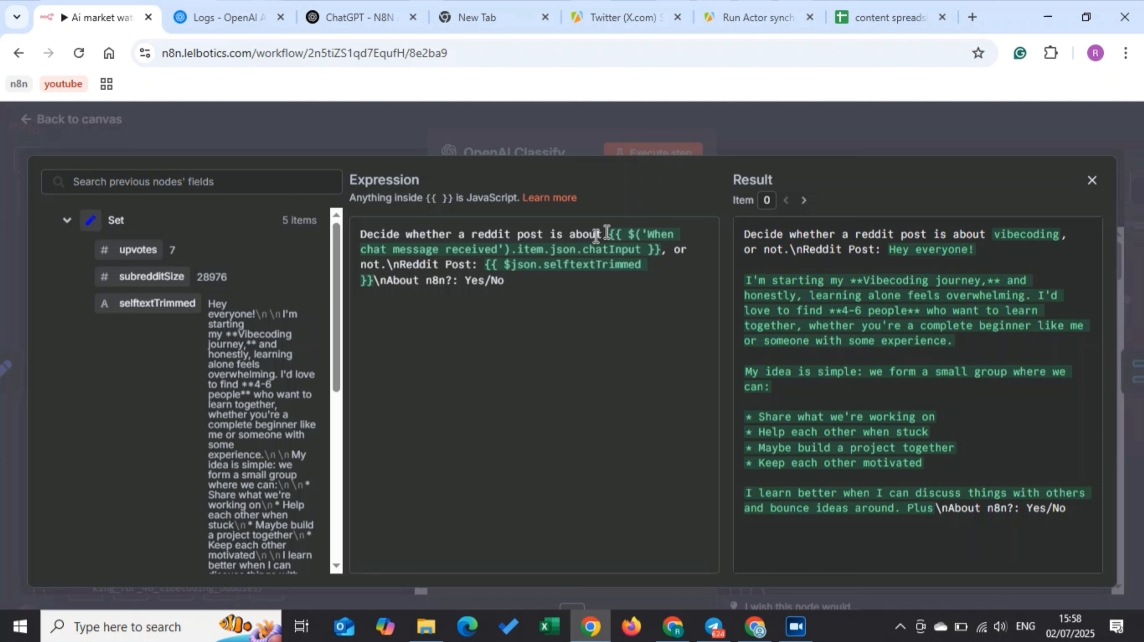
pyautogui.moveTo(604, 235); pyautogui.dragTo(643, 250)
pyautogui.press('Escape')
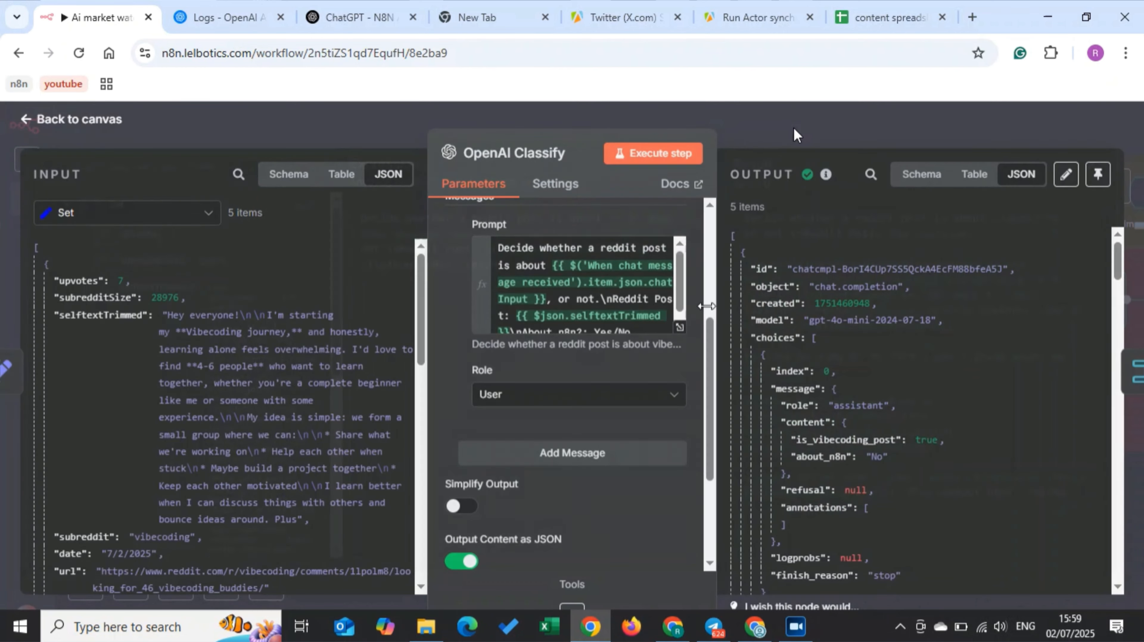
pyautogui.click(679, 328)
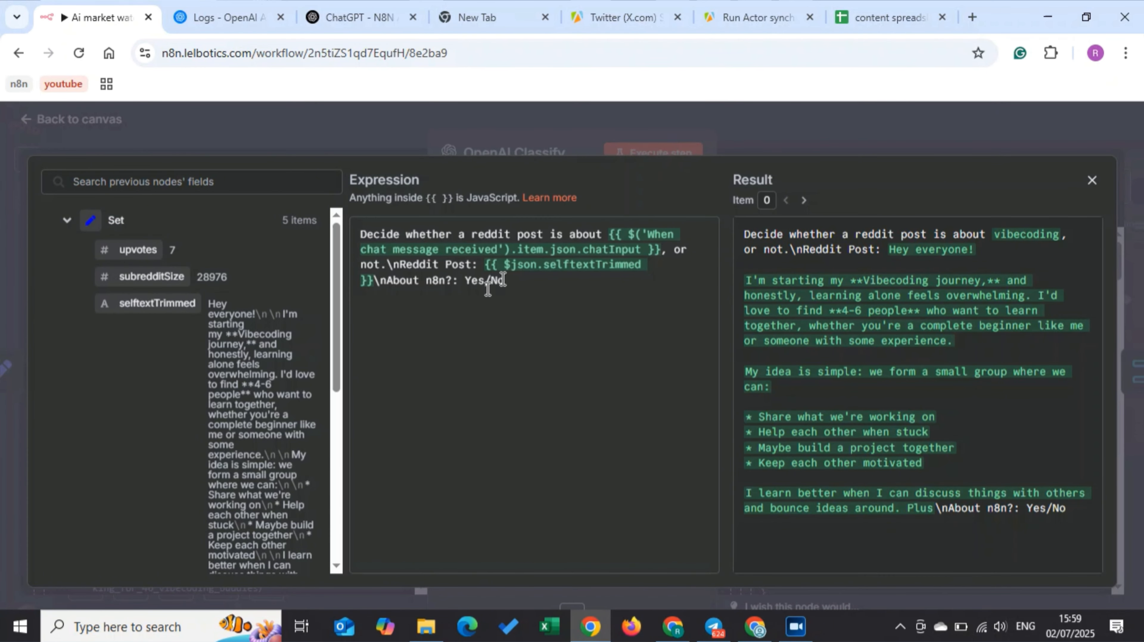
pyautogui.moveTo(512, 280); pyautogui.dragTo(473, 280)
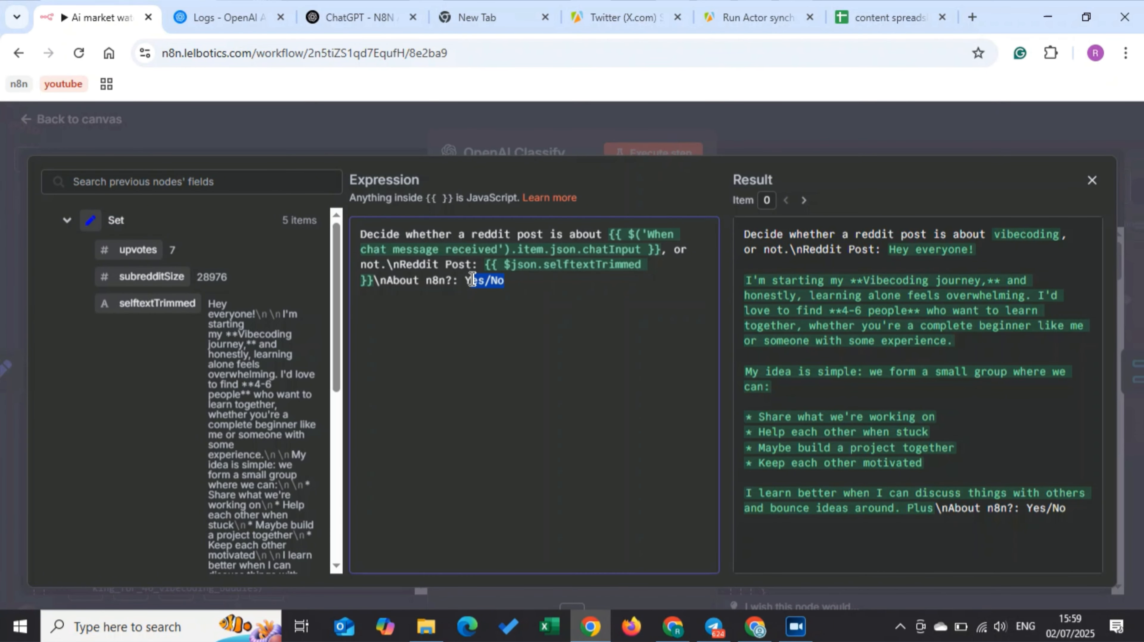
pyautogui.click(753, 143)
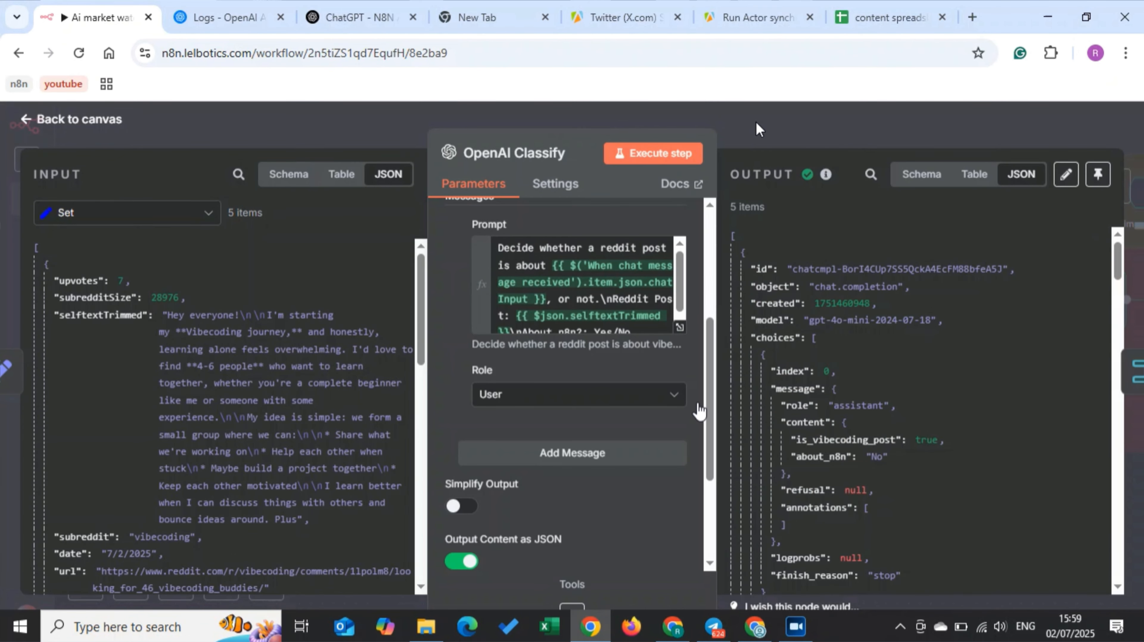
pyautogui.click(757, 125)
# - Follow the Reddit branch to its Gmail node and open the email "Reddit n8n Post Summary - 7/2/2025" in the Gmail window
pyautogui.hscroll(5, 703, 399)
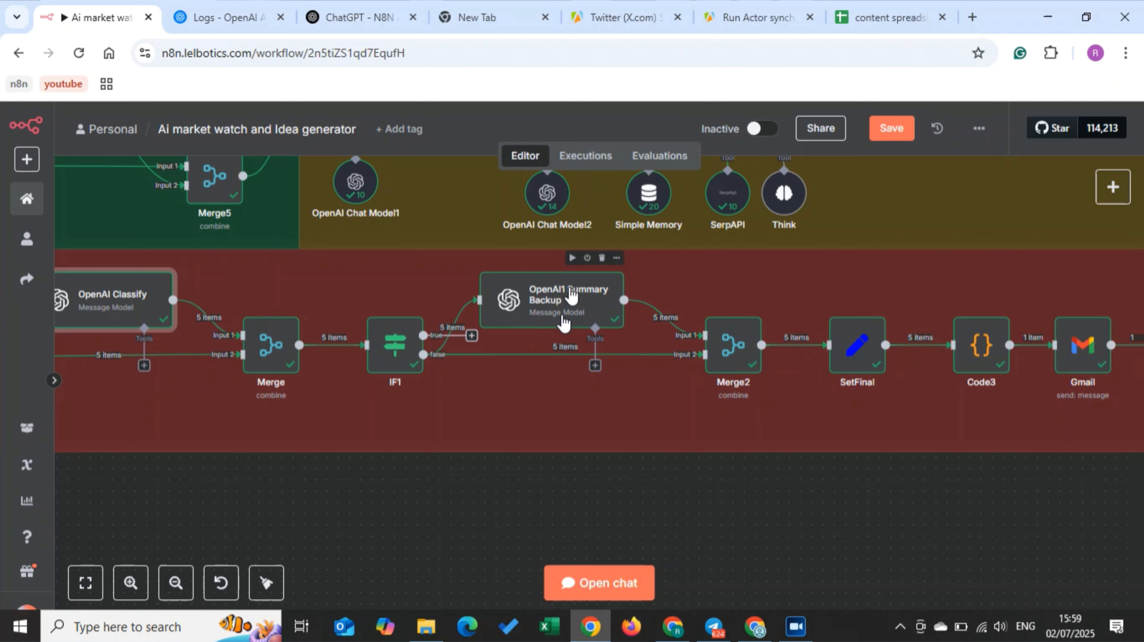
pyautogui.scroll(2, 562, 317)
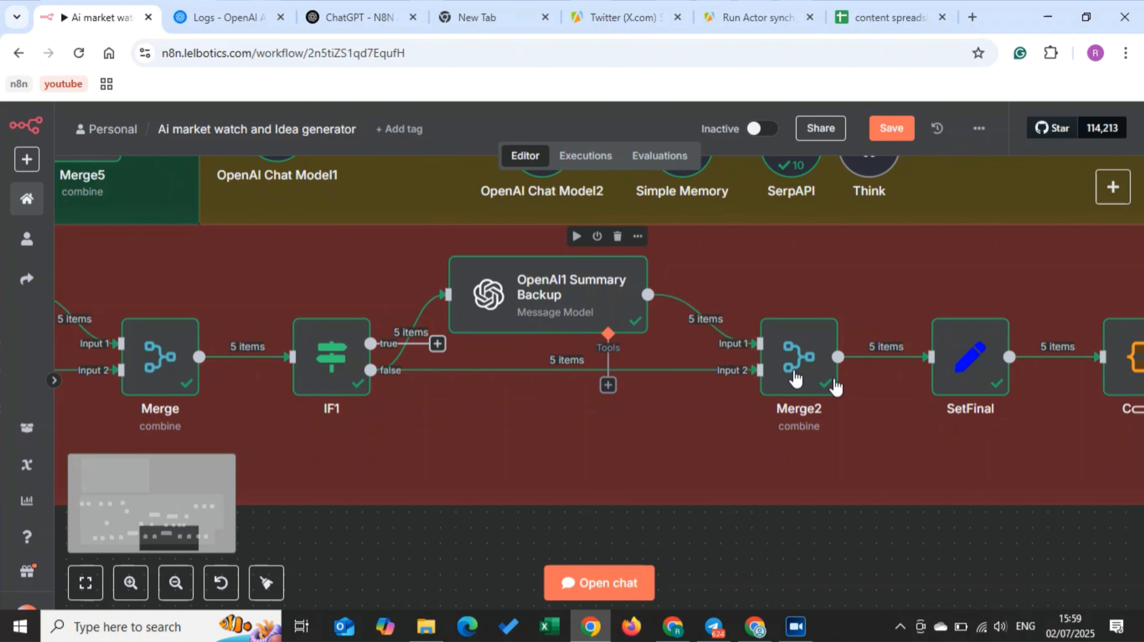
pyautogui.hscroll(5, 795, 376)
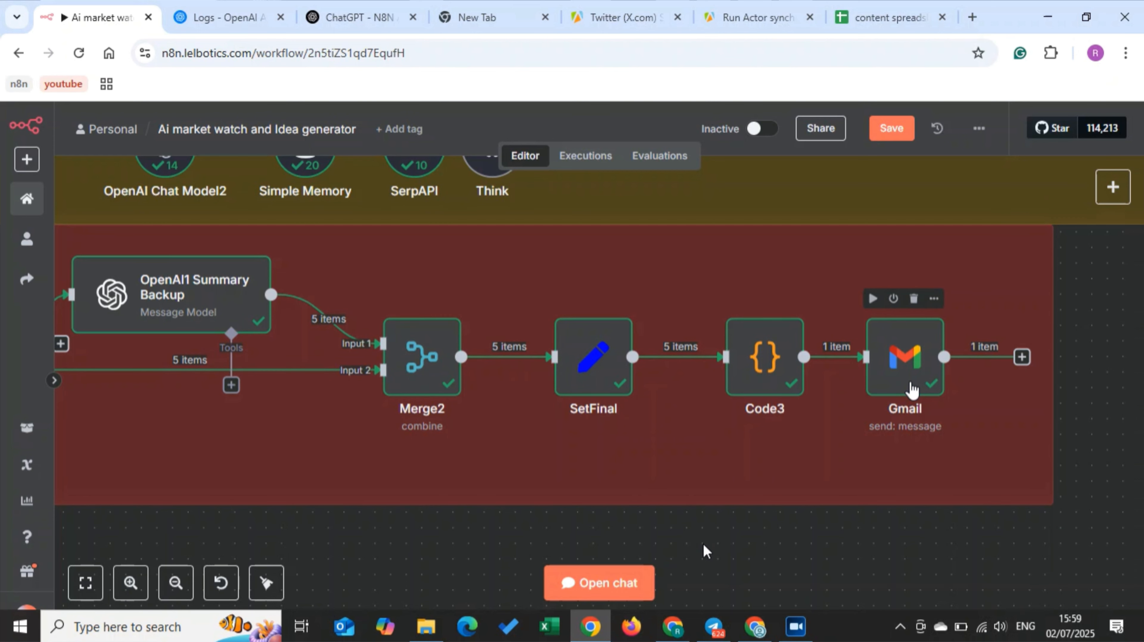
pyautogui.moveTo(674, 635)
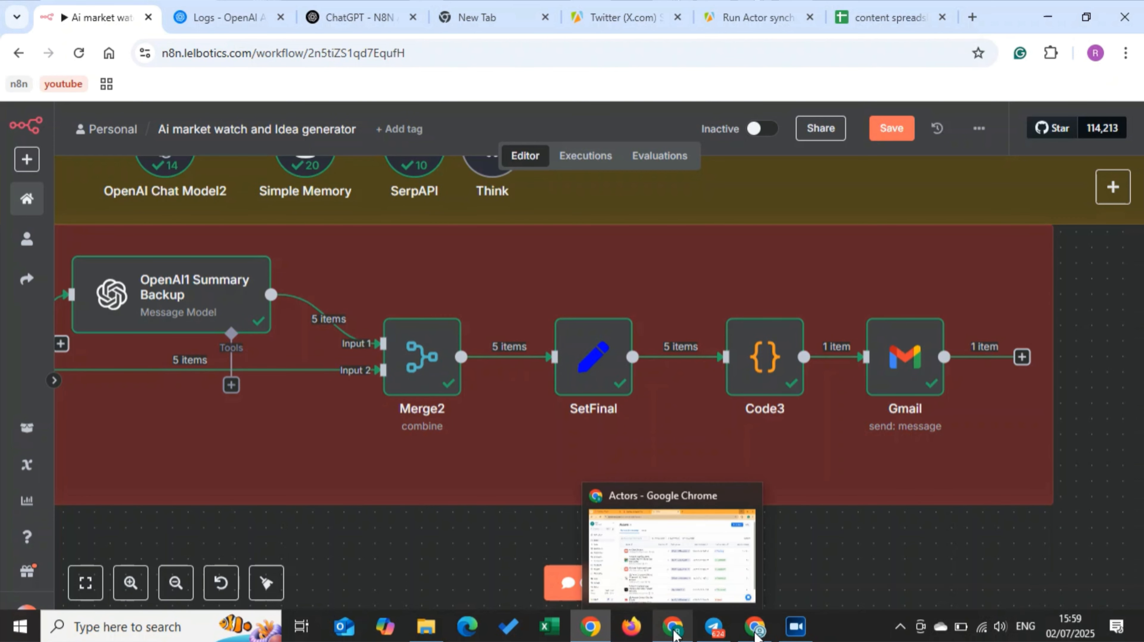
pyautogui.moveTo(755, 630)
pyautogui.click(761, 577)
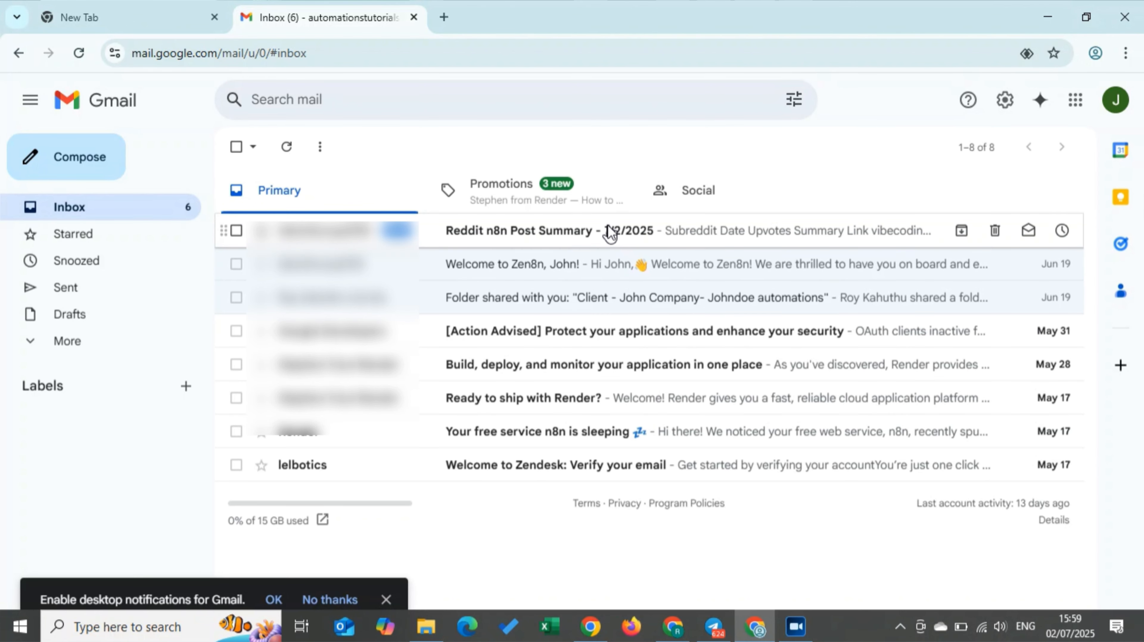
pyautogui.click(607, 232)
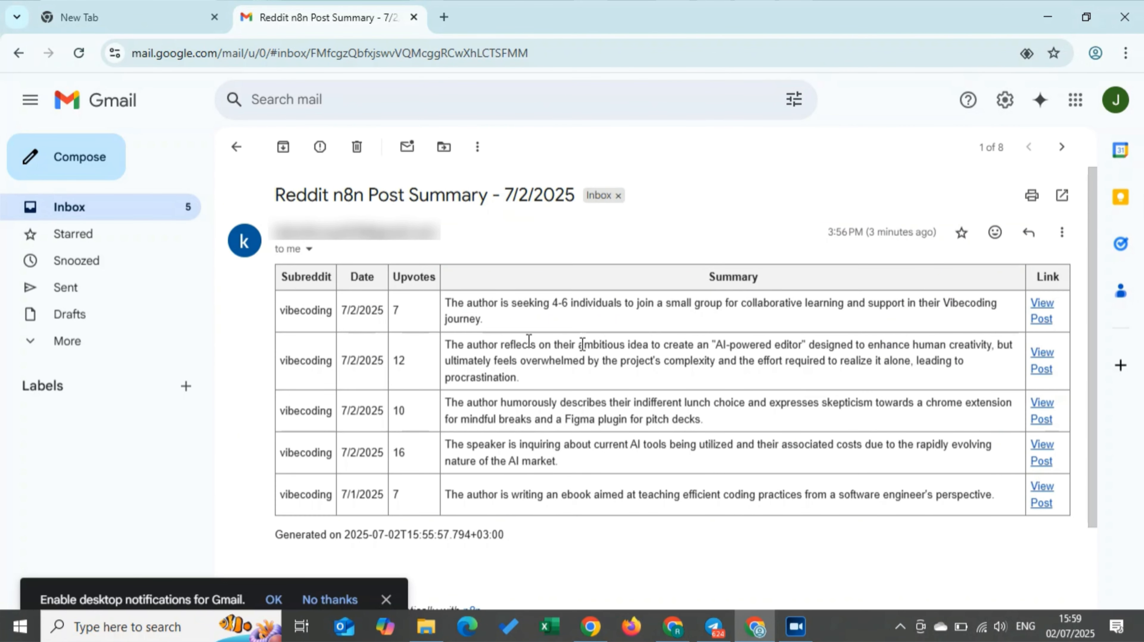
# - Examine the email's Reddit summary table, checking the subreddit and summary entries for each post
pyautogui.scroll(-3, 529, 341)
pyautogui.scroll(3, 529, 341)
pyautogui.scroll(-2, 561, 359)
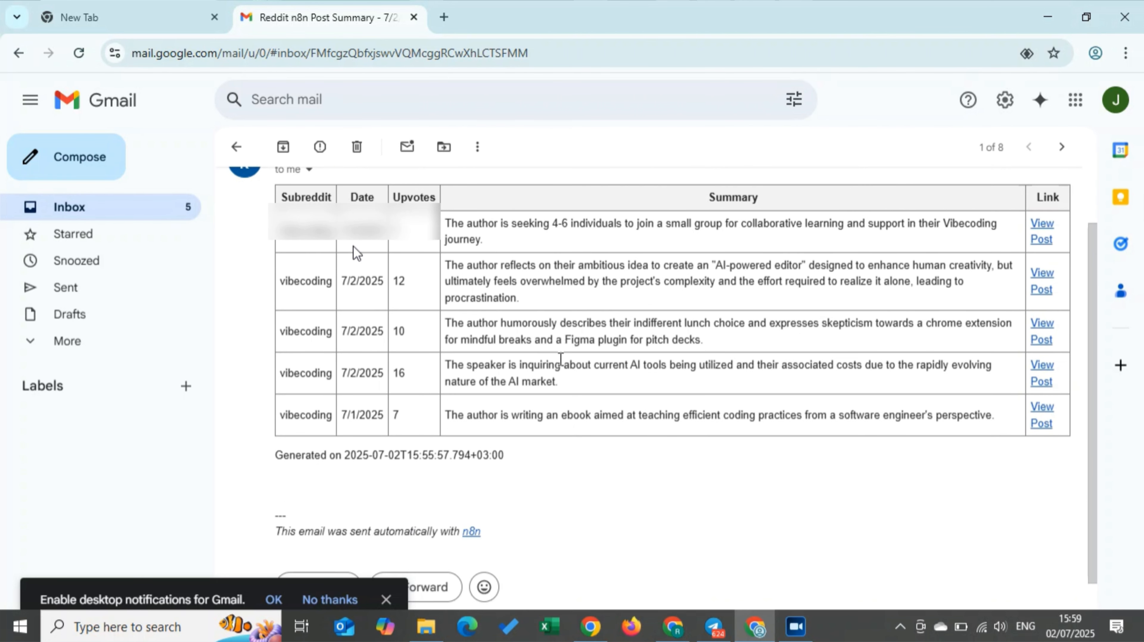
pyautogui.moveTo(333, 219); pyautogui.dragTo(278, 220)
pyautogui.moveTo(336, 266); pyautogui.dragTo(330, 265)
pyautogui.doubleClick(281, 270)
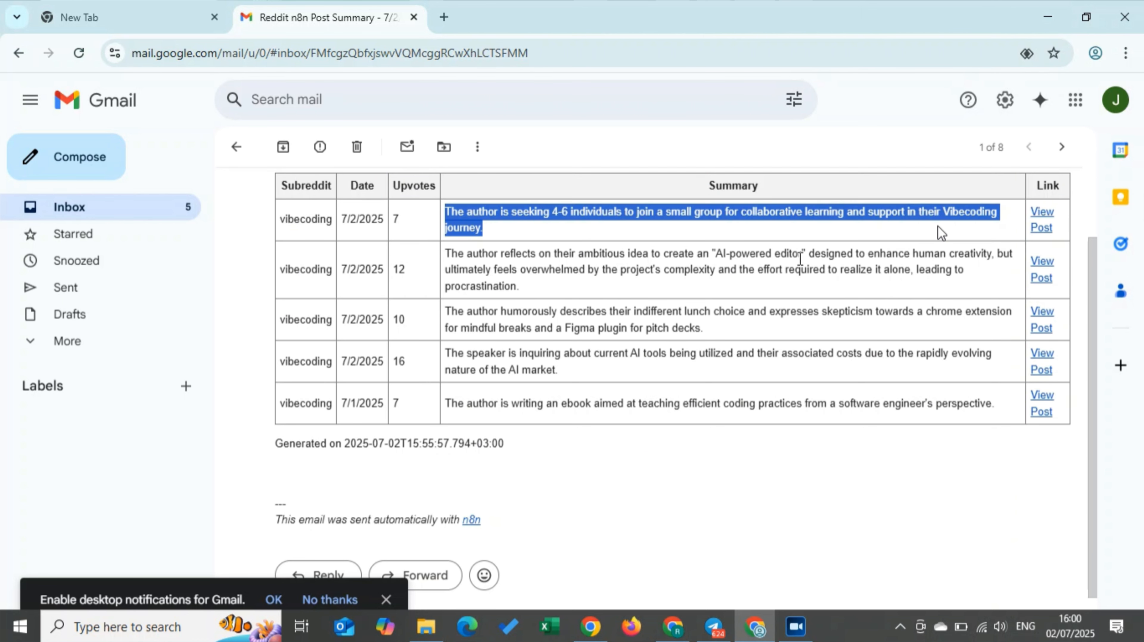
pyautogui.click(541, 334)
pyautogui.scroll(-1, 542, 334)
pyautogui.scroll(1, 541, 334)
pyautogui.scroll(2, 541, 334)
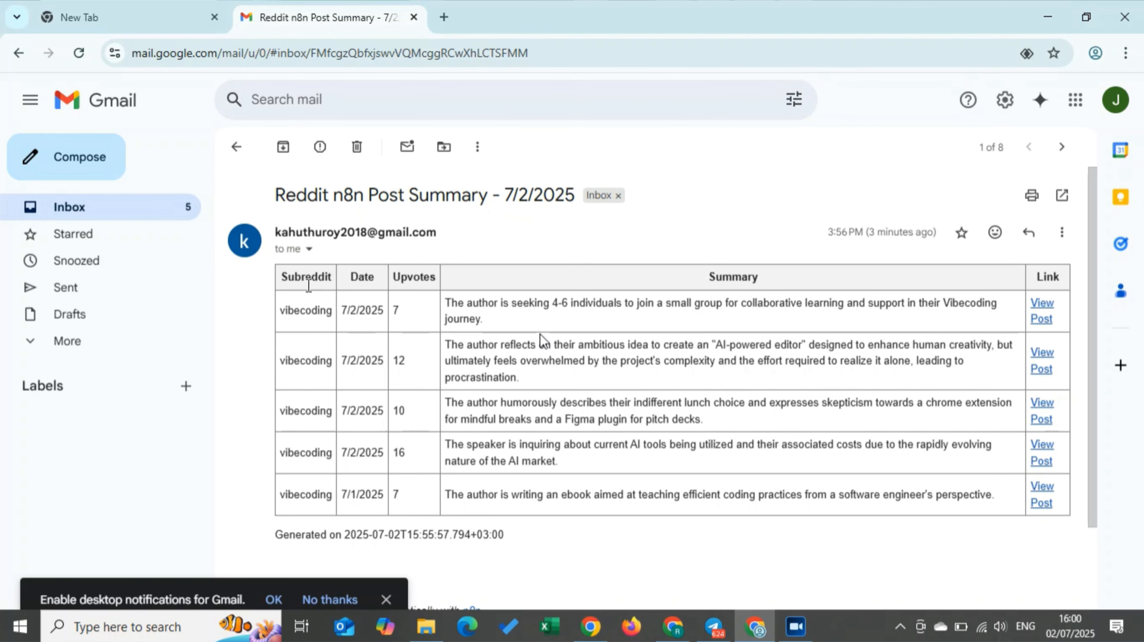
pyautogui.scroll(-3, 541, 335)
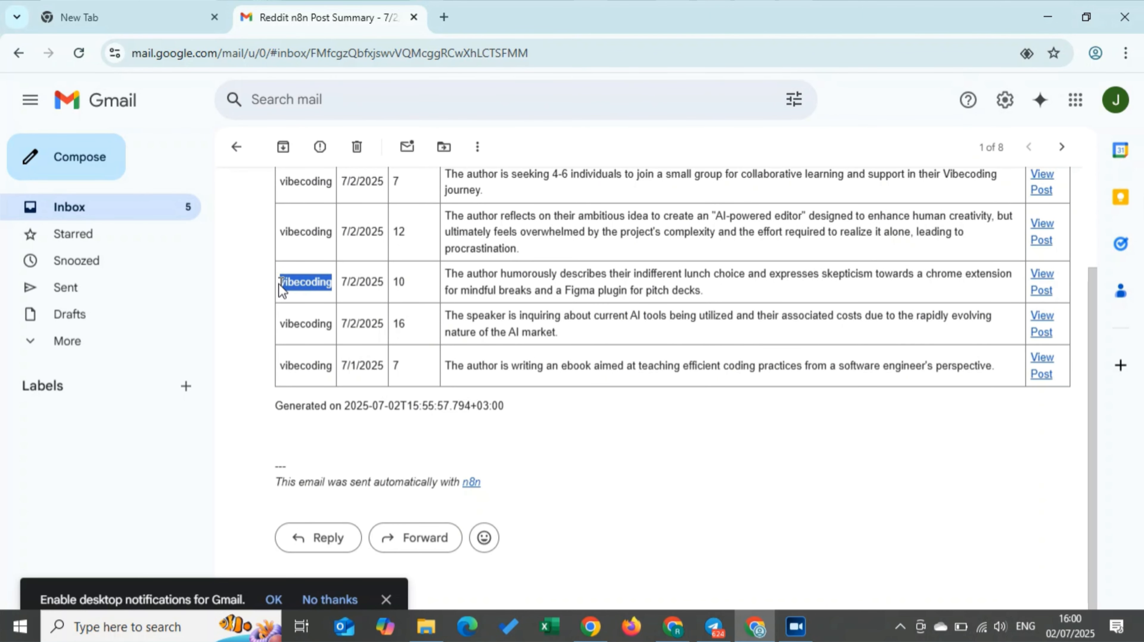
pyautogui.moveTo(284, 283); pyautogui.dragTo(280, 284)
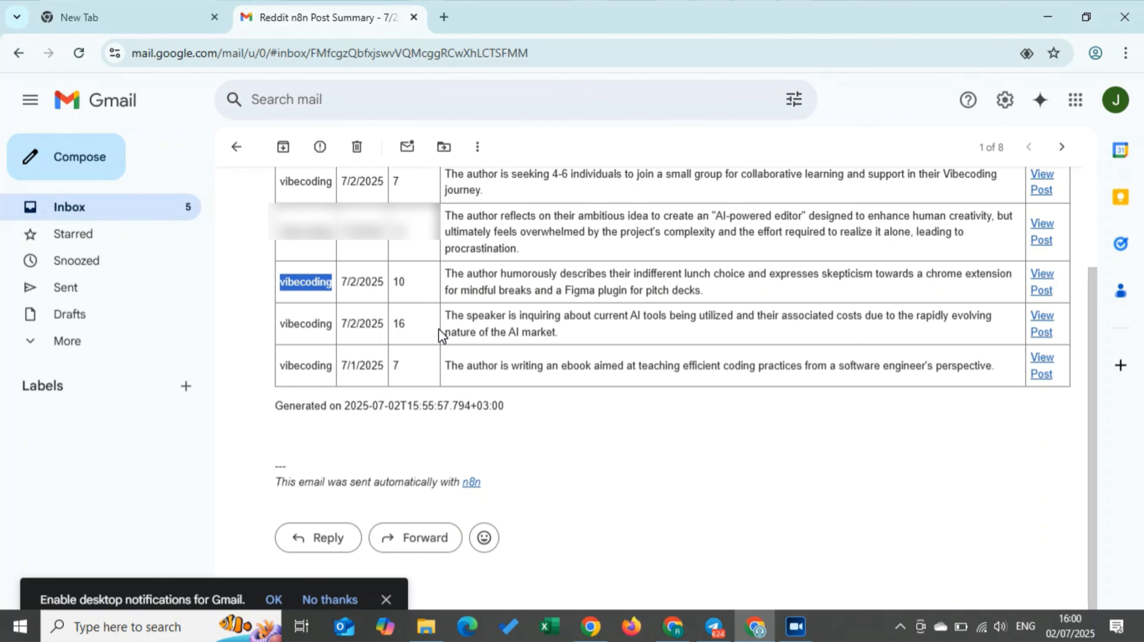
# - Check the Summary column of the Reddit email table and open the first row's View Post link
pyautogui.scroll(3, 441, 335)
pyautogui.doubleClick(733, 277)
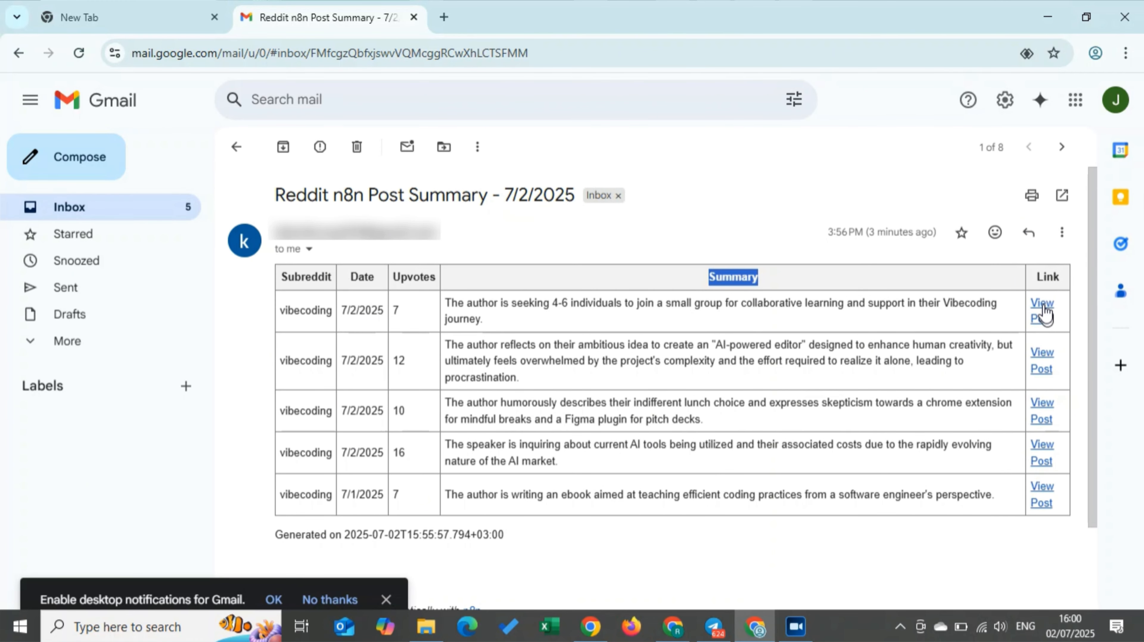
pyautogui.click(1042, 304)
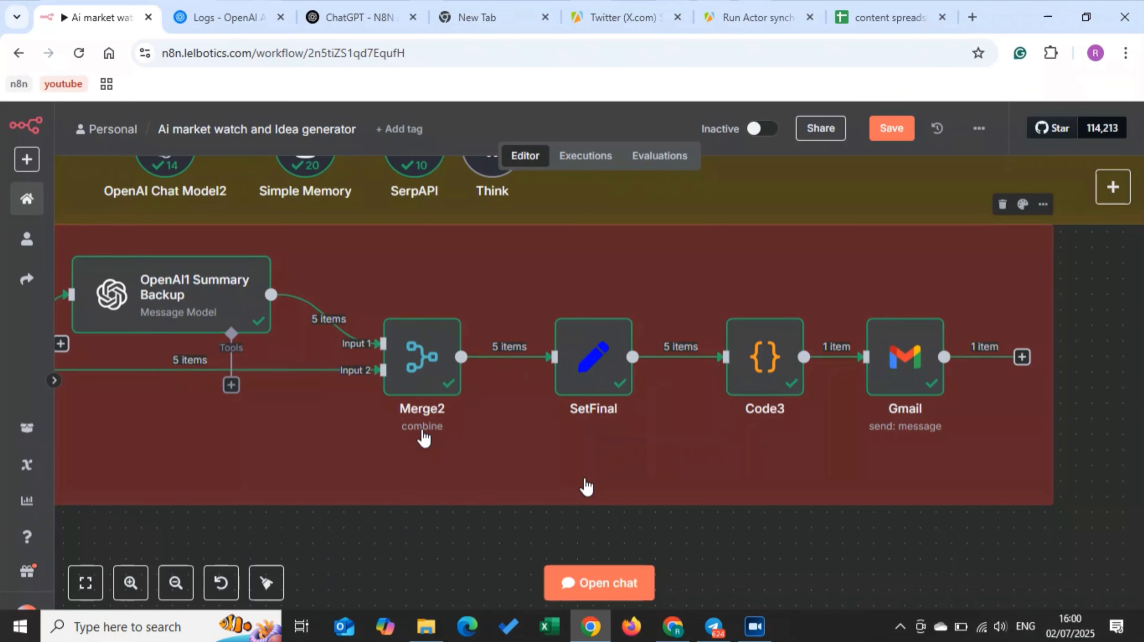
# - Return to the n8n workflow and trace it back to the chat trigger in the "Scrapping youtube and X" section
pyautogui.hscroll(-11, 424, 440)
pyautogui.scroll(8, 424, 439)
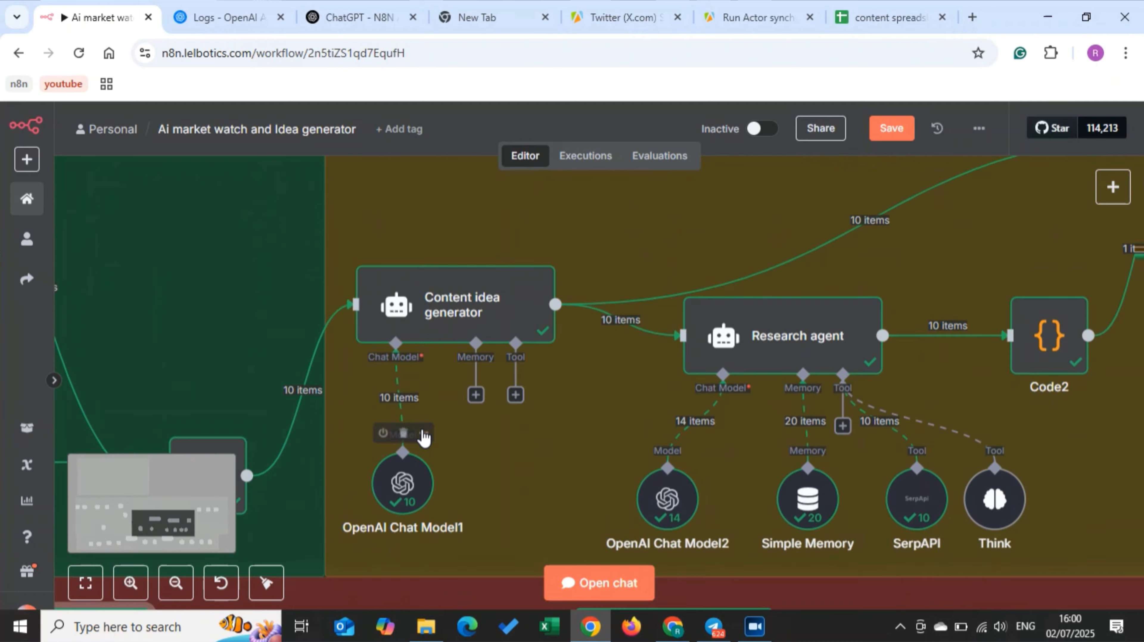
pyautogui.hscroll(-16, 424, 439)
pyautogui.hscroll(-3, 423, 439)
pyautogui.scroll(-5, 423, 439)
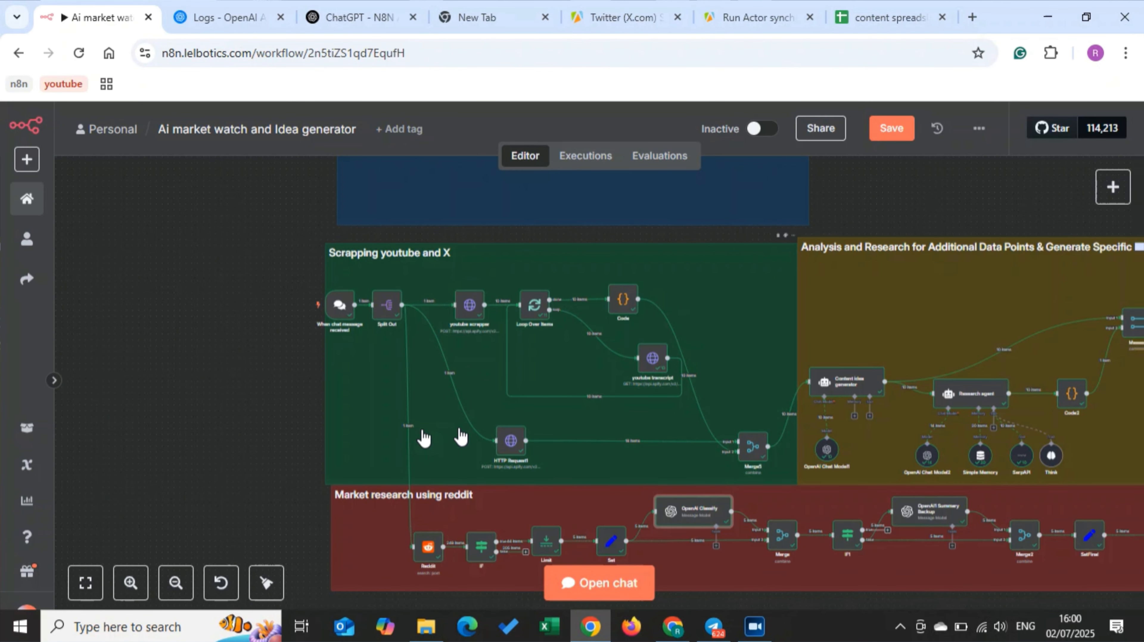
pyautogui.scroll(4, 435, 426)
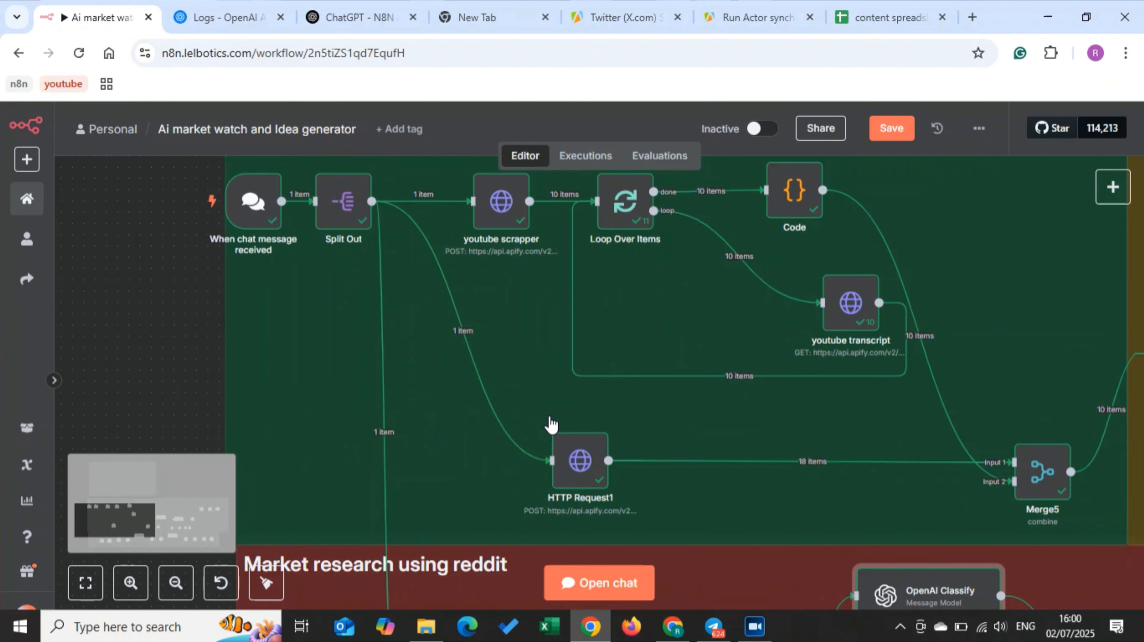
pyautogui.scroll(2, 284, 285)
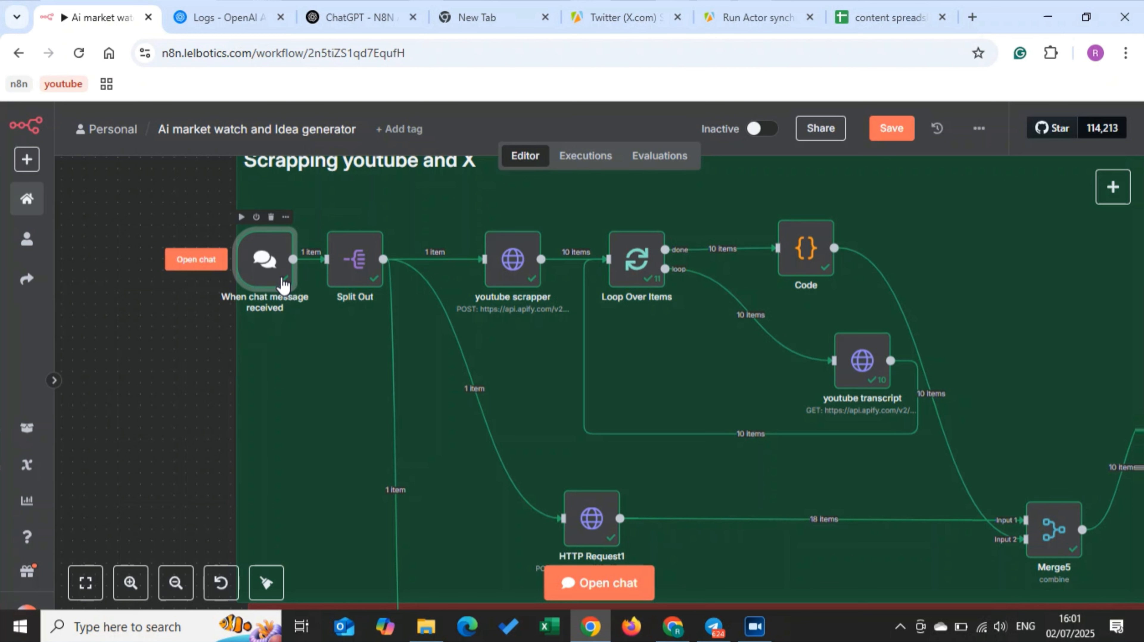
pyautogui.scroll(2, 283, 284)
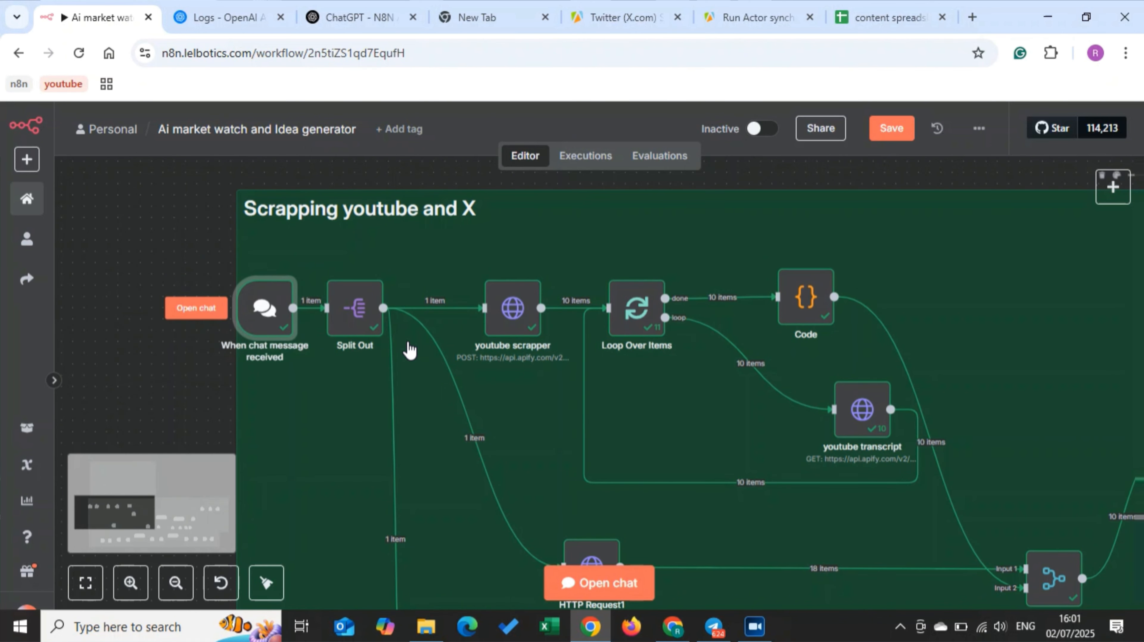
# - Open the Split Out node and examine its chatInput field setting, input and output, then return to the canvas
pyautogui.click(365, 323)
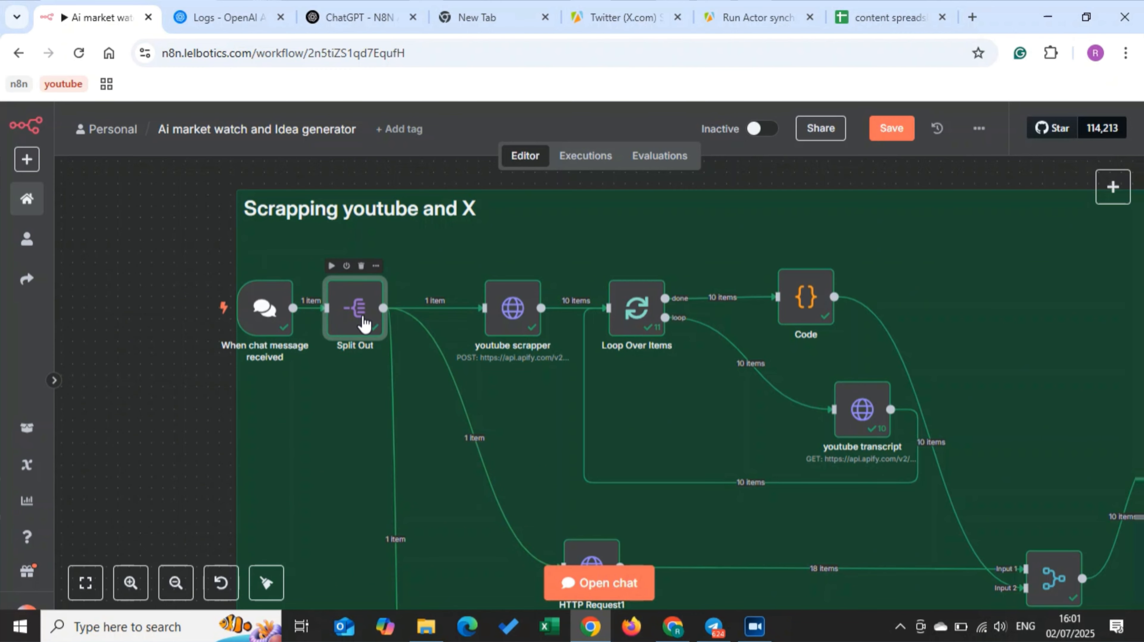
pyautogui.doubleClick(364, 318)
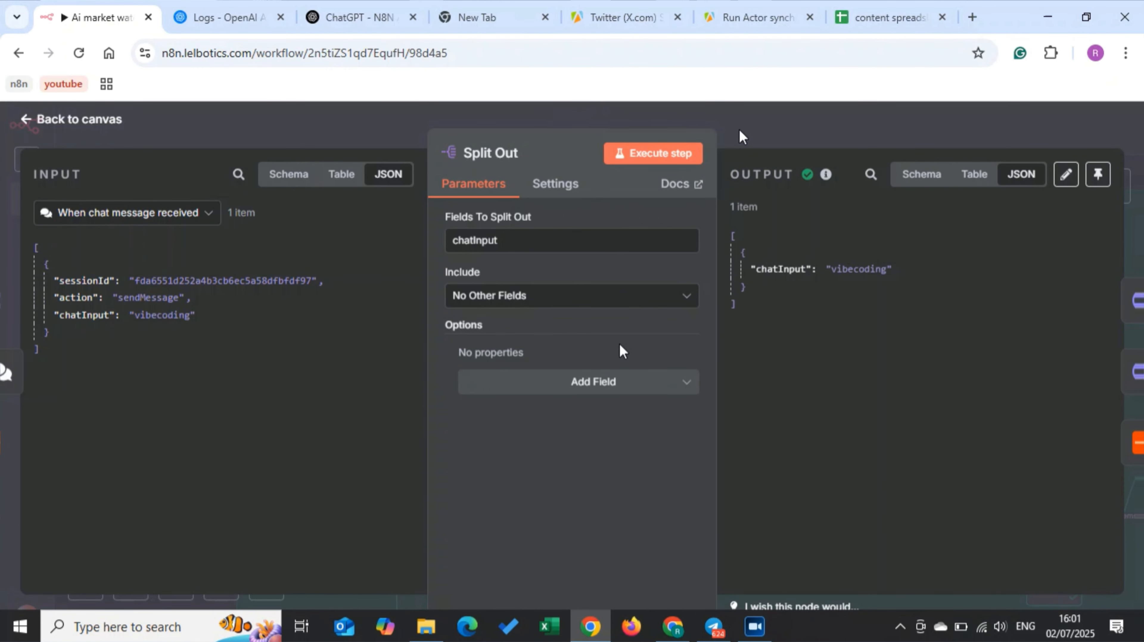
pyautogui.press('Escape')
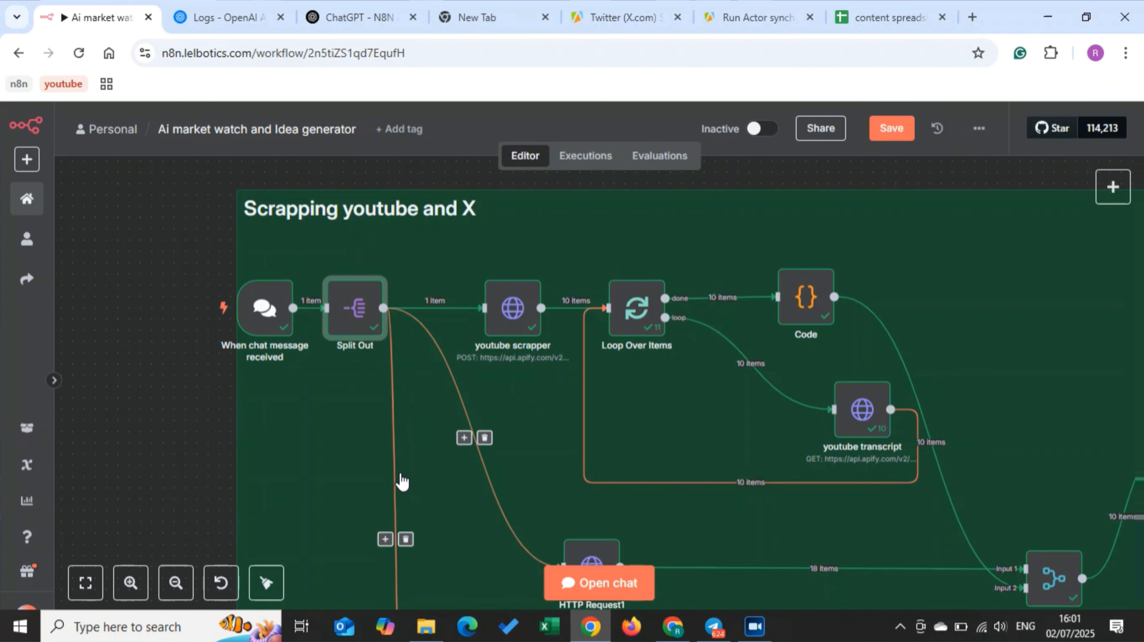
# - Open the youtube scrapper node and examine the Apify streamers actor named in its request URL
pyautogui.hscroll(2, 434, 435)
pyautogui.doubleClick(476, 315)
pyautogui.hscroll(-6, 535, 322)
pyautogui.hscroll(1, 535, 322)
pyautogui.hscroll(-1, 591, 327)
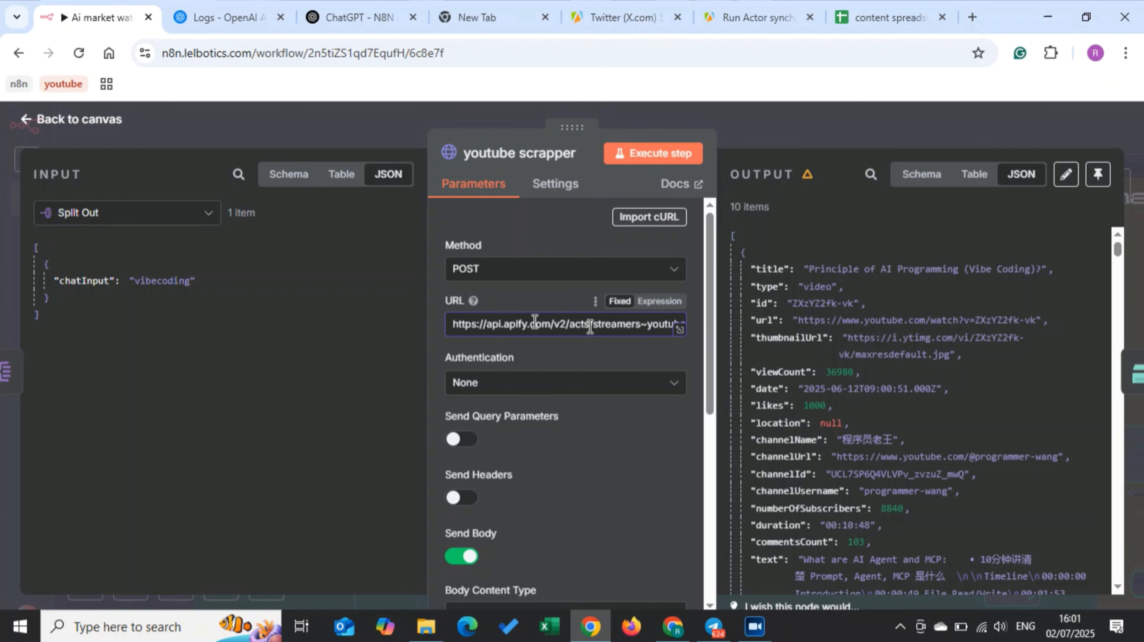
pyautogui.moveTo(590, 327)
pyautogui.mouseDown()
pyautogui.moveTo(677, 333)
pyautogui.moveTo(583, 324)
pyautogui.mouseUp()
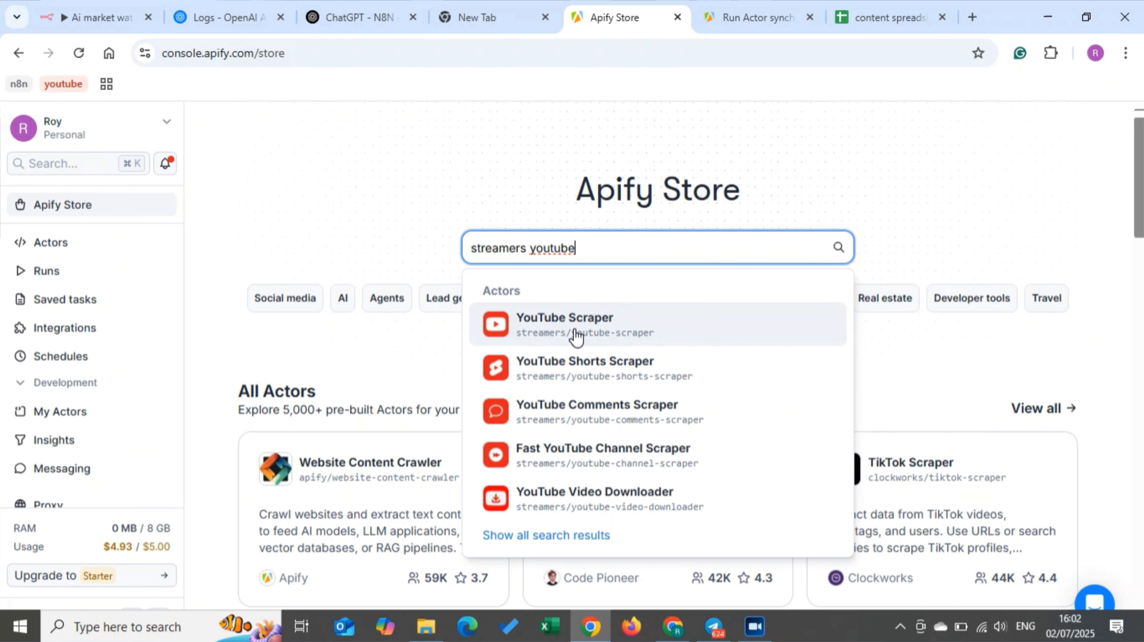
# - Open the streamers/youtube-scraper actor from the Apify Store results and check the account's usage against its limit
pyautogui.click(576, 336)
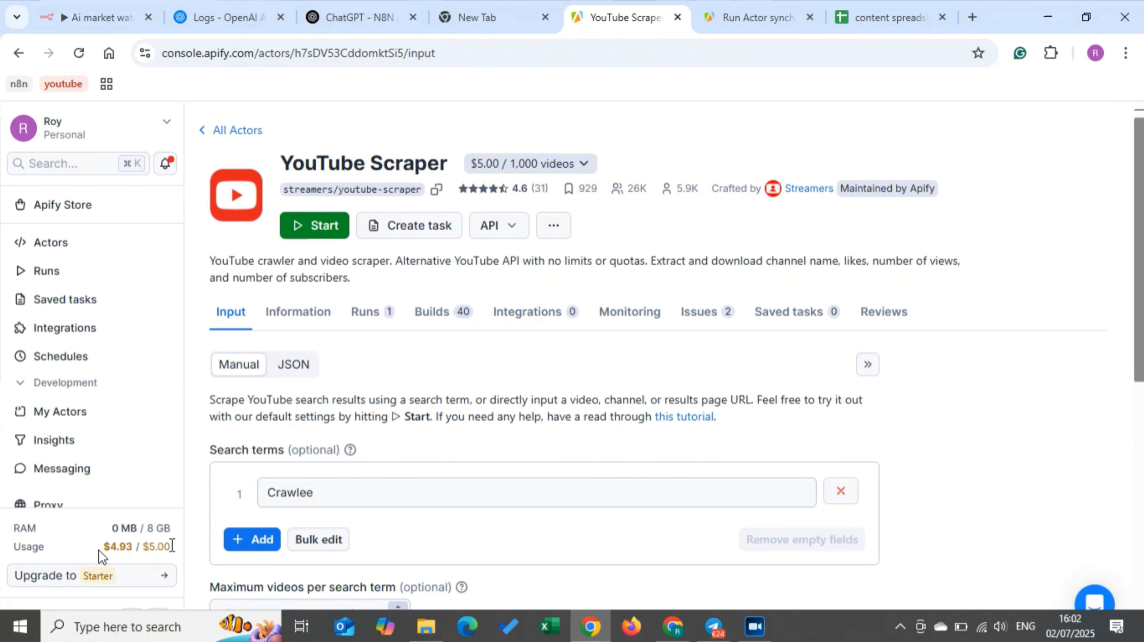
pyautogui.moveTo(104, 547); pyautogui.dragTo(171, 547)
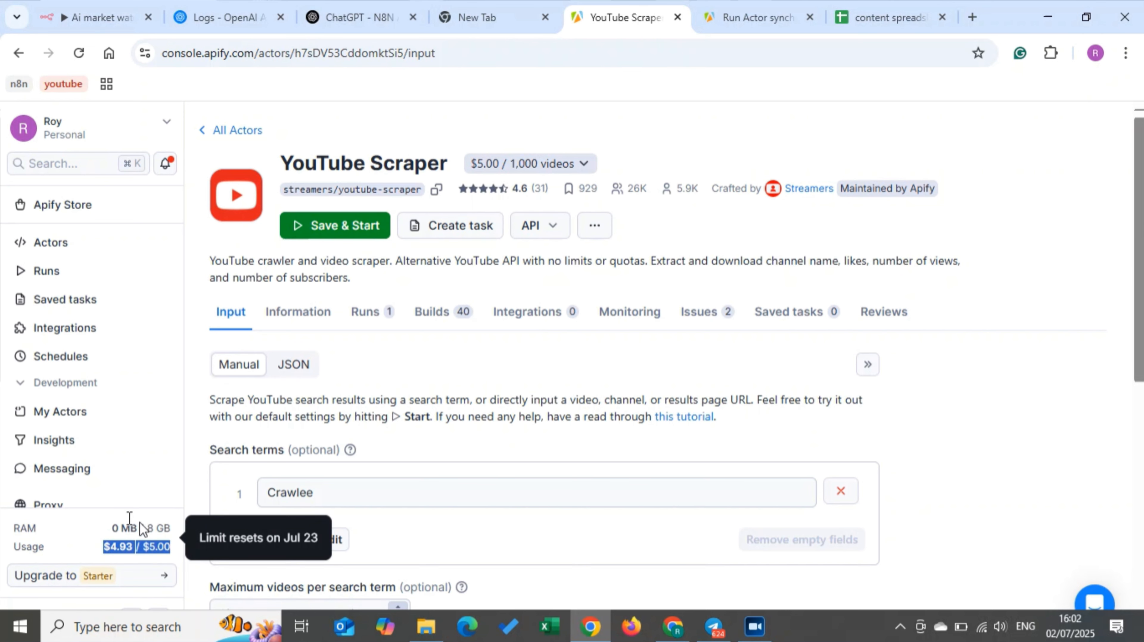
pyautogui.click(59, 547)
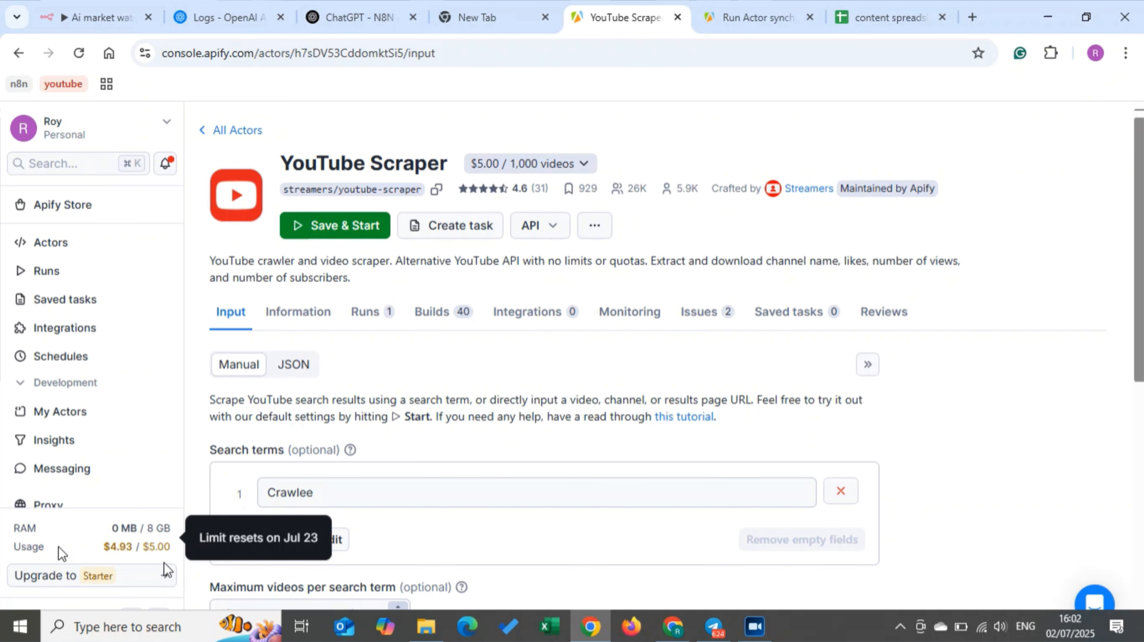
pyautogui.click(379, 481)
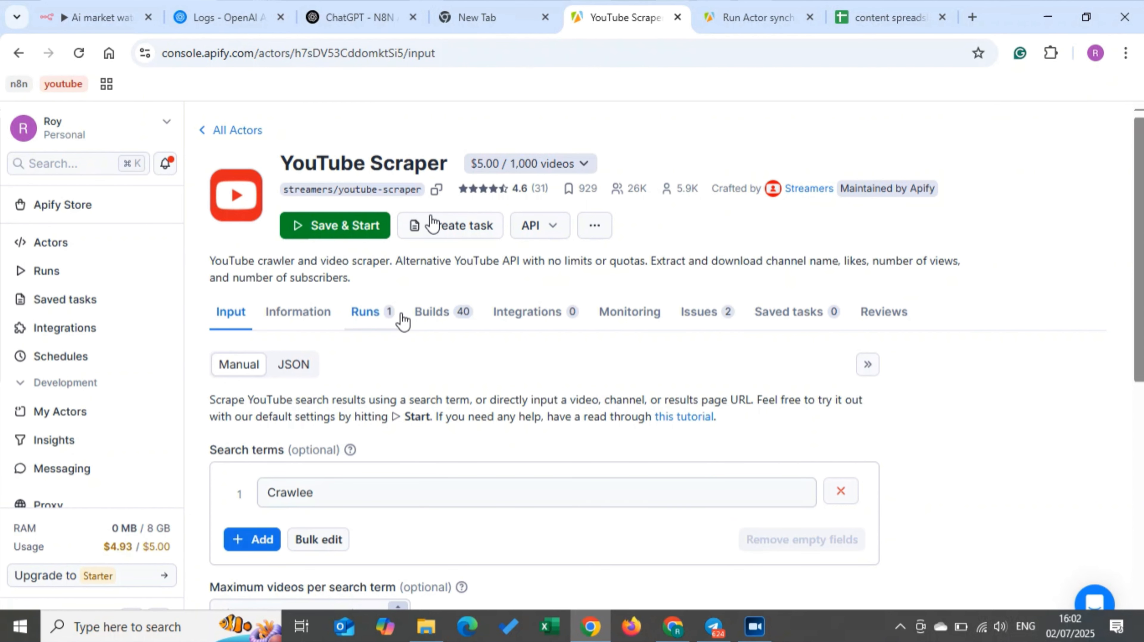
# - Open the YouTube Scraper's API endpoints, copy the "Run Actor synchronously and get dataset items" URL and examine its token part
pyautogui.click(548, 229)
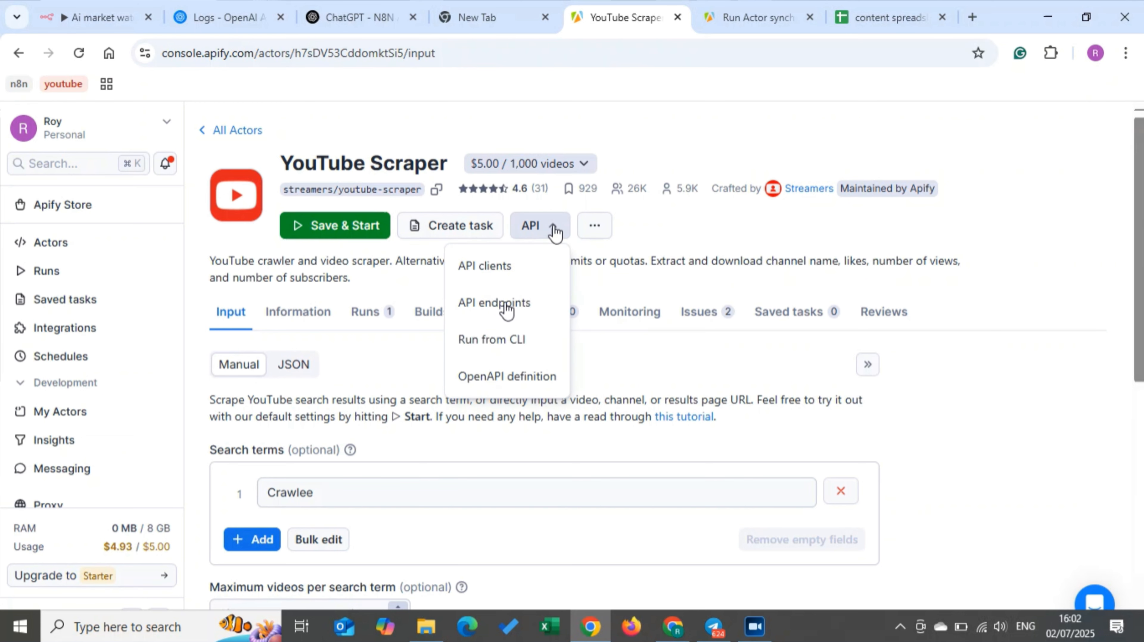
pyautogui.click(504, 306)
pyautogui.moveTo(95, 299); pyautogui.dragTo(272, 301)
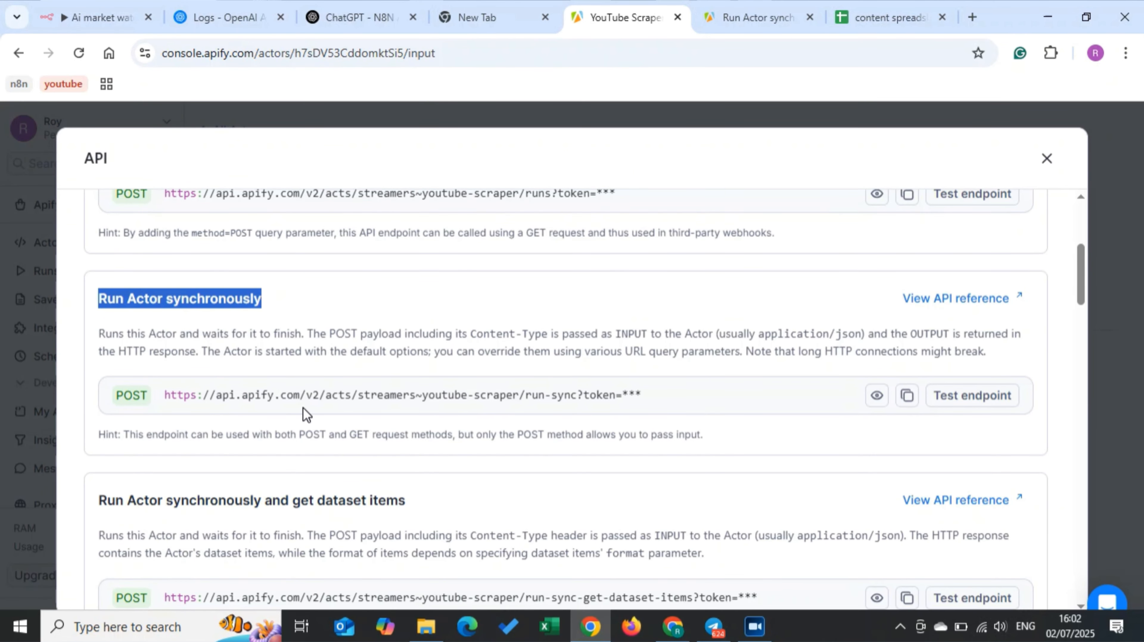
pyautogui.scroll(-4, 303, 408)
pyautogui.moveTo(406, 319); pyautogui.dragTo(81, 324)
pyautogui.click(907, 417)
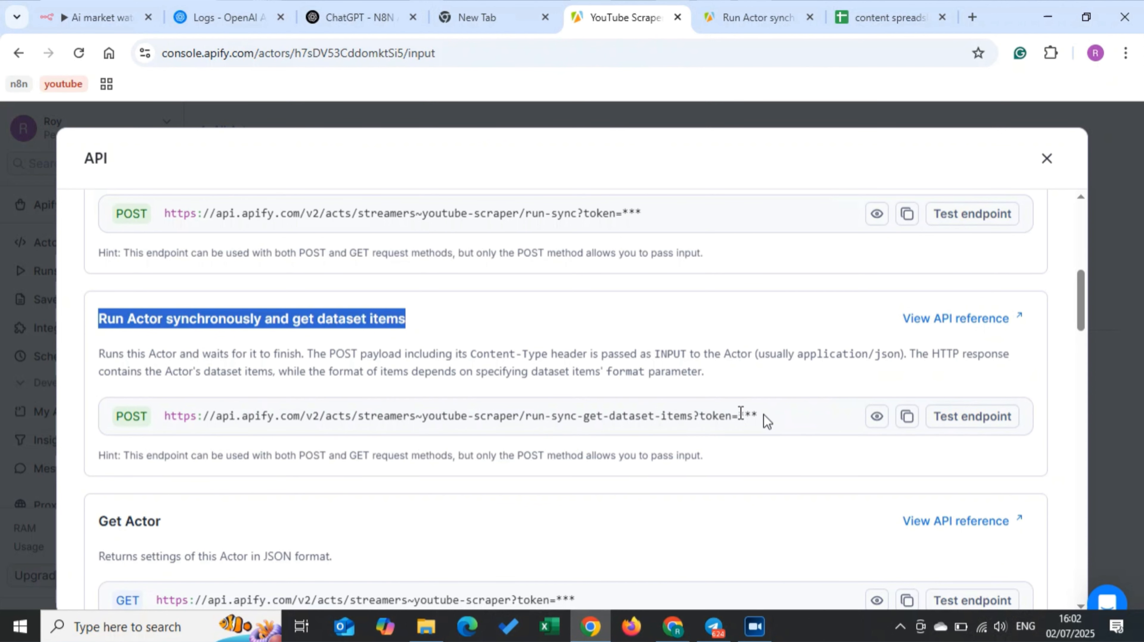
pyautogui.click(743, 416)
pyautogui.moveTo(742, 415); pyautogui.dragTo(765, 415)
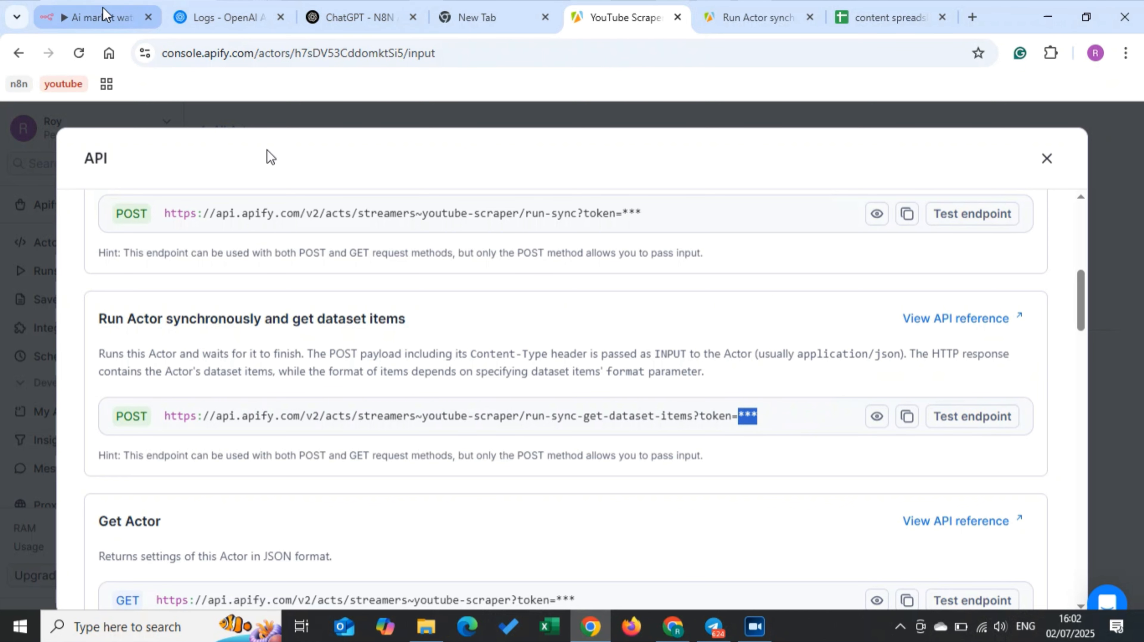
# - Switch back to the n8n workflow and check where the endpoint goes in the youtube scrapper node's URL
pyautogui.click(101, 16)
pyautogui.click(455, 325)
pyautogui.moveTo(453, 324); pyautogui.dragTo(617, 326)
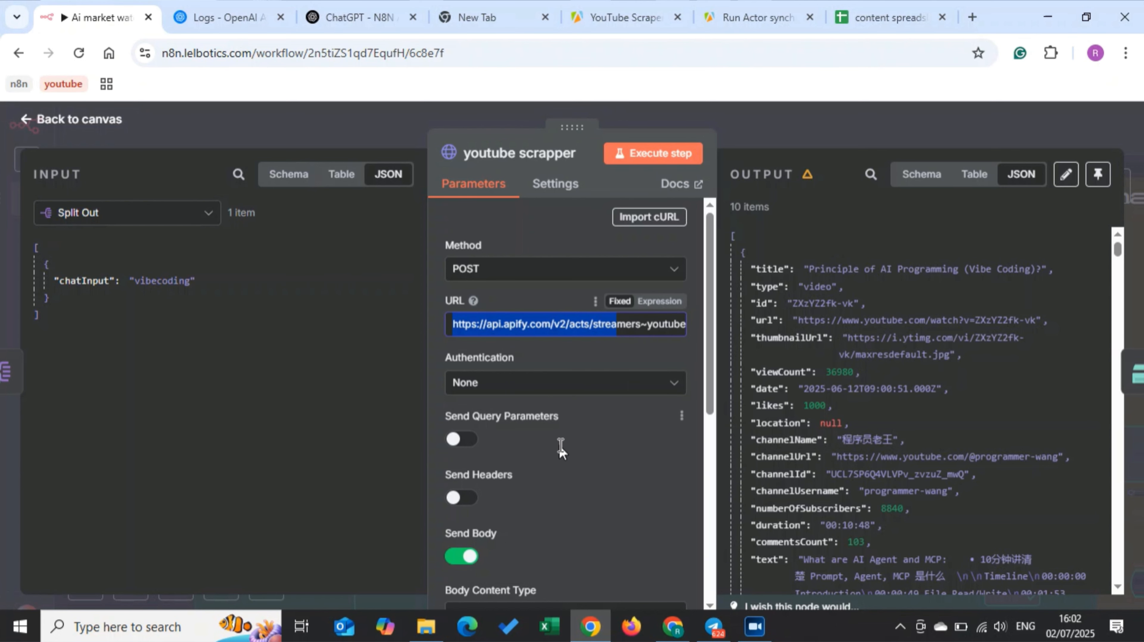
# - Expand the youtube scrapper's JSON body and examine the {{ $json.chatInput }} reference in searchQueries, then close the node
pyautogui.scroll(-7, 560, 447)
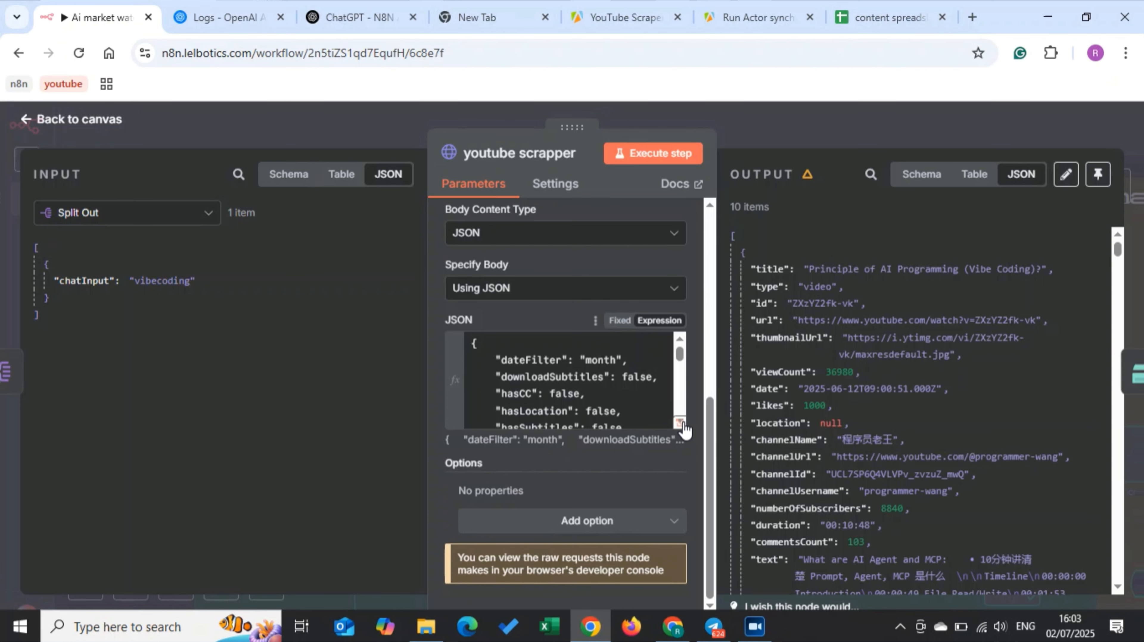
pyautogui.click(679, 423)
pyautogui.scroll(-3, 530, 478)
pyautogui.moveTo(420, 479); pyautogui.dragTo(550, 479)
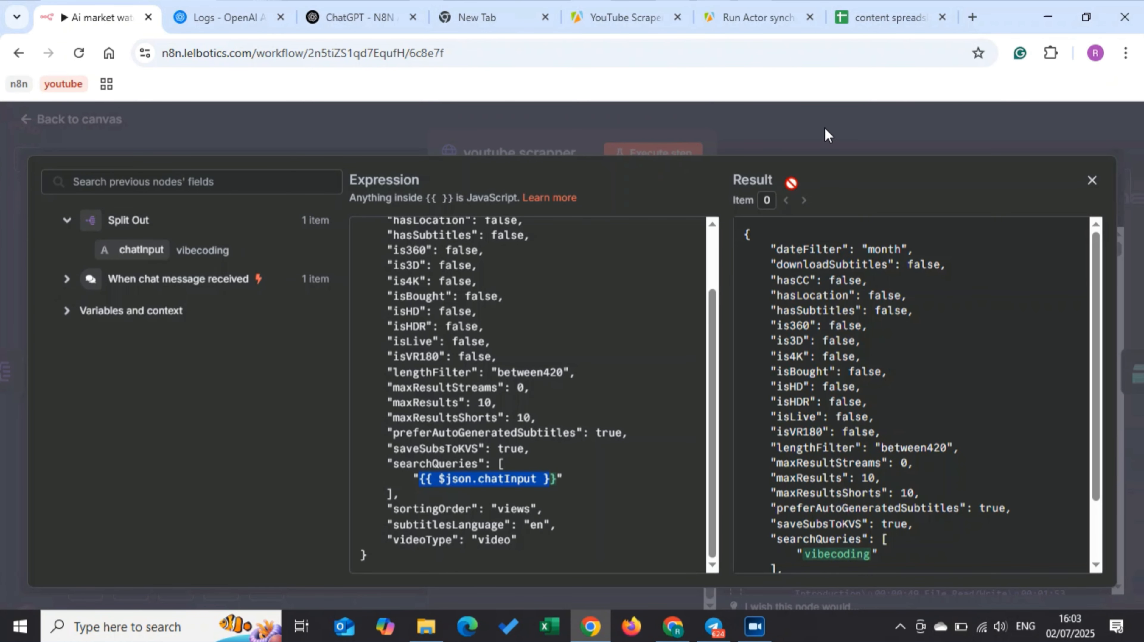
pyautogui.click(803, 124)
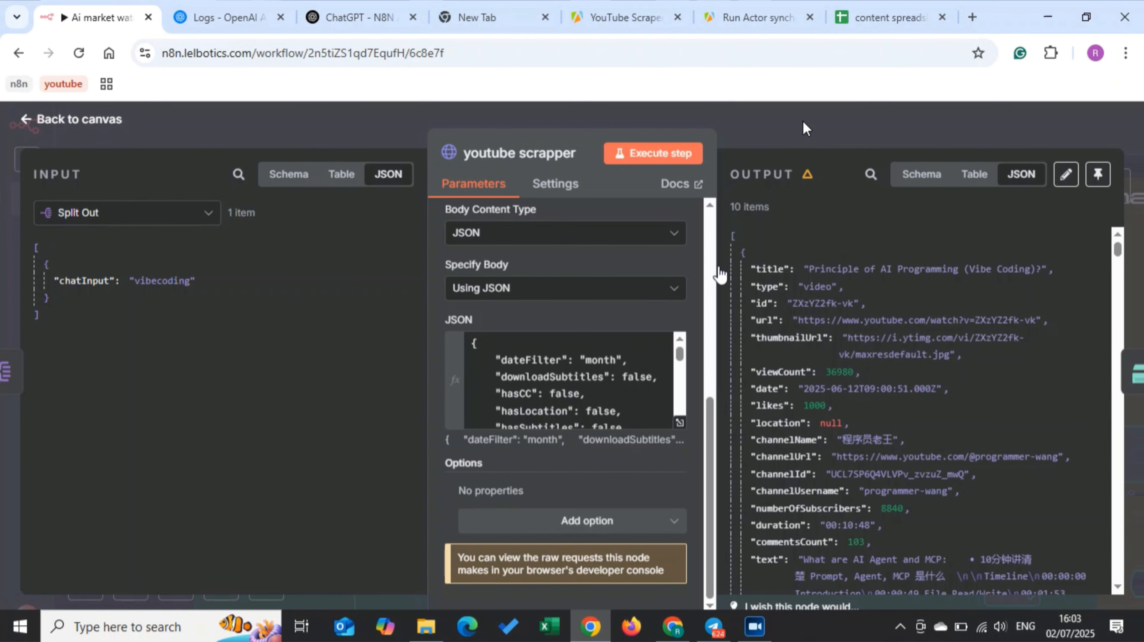
pyautogui.press('Escape')
# - Open the youtube transcript node, examine the Apify pintostudio transcript scraper actor in its URL, and return to the canvas
pyautogui.moveTo(586, 326)
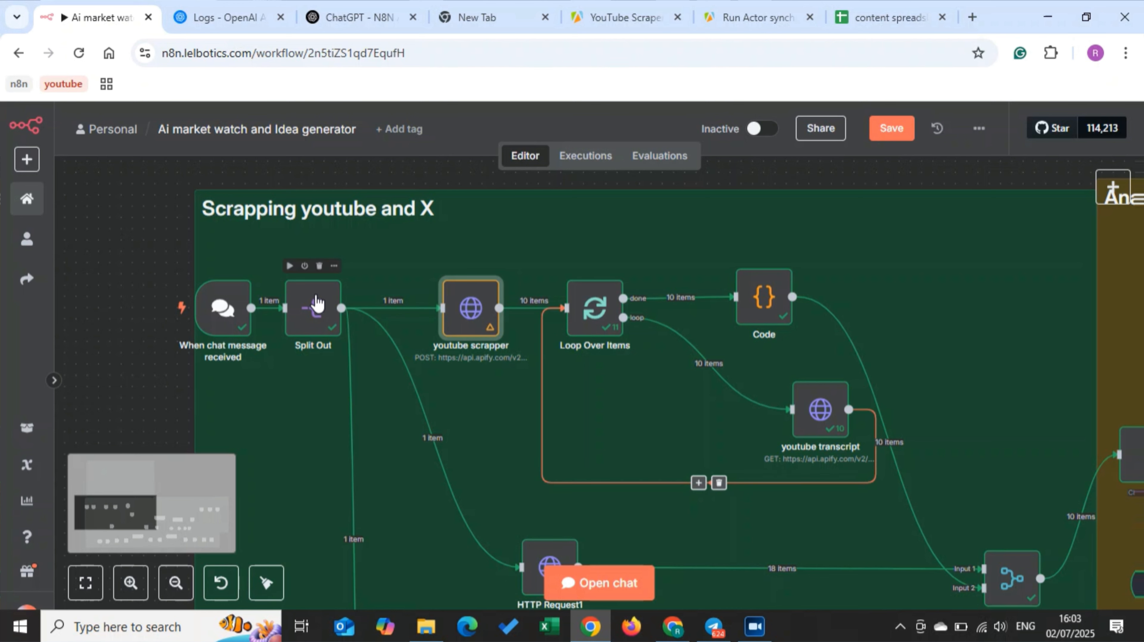
pyautogui.click(822, 427)
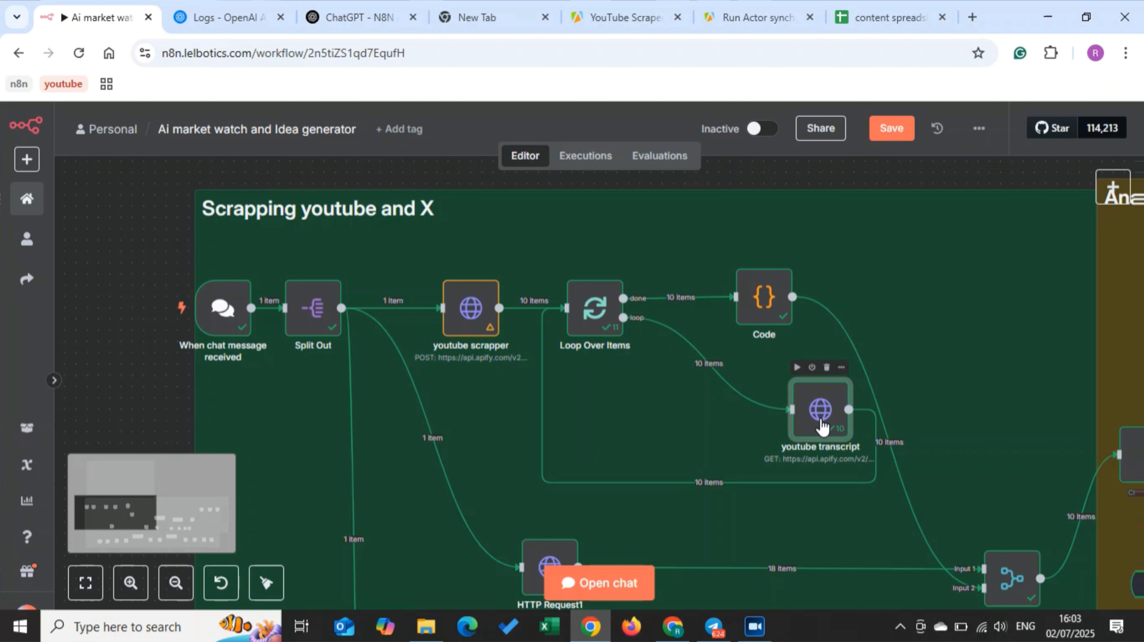
pyautogui.doubleClick(822, 427)
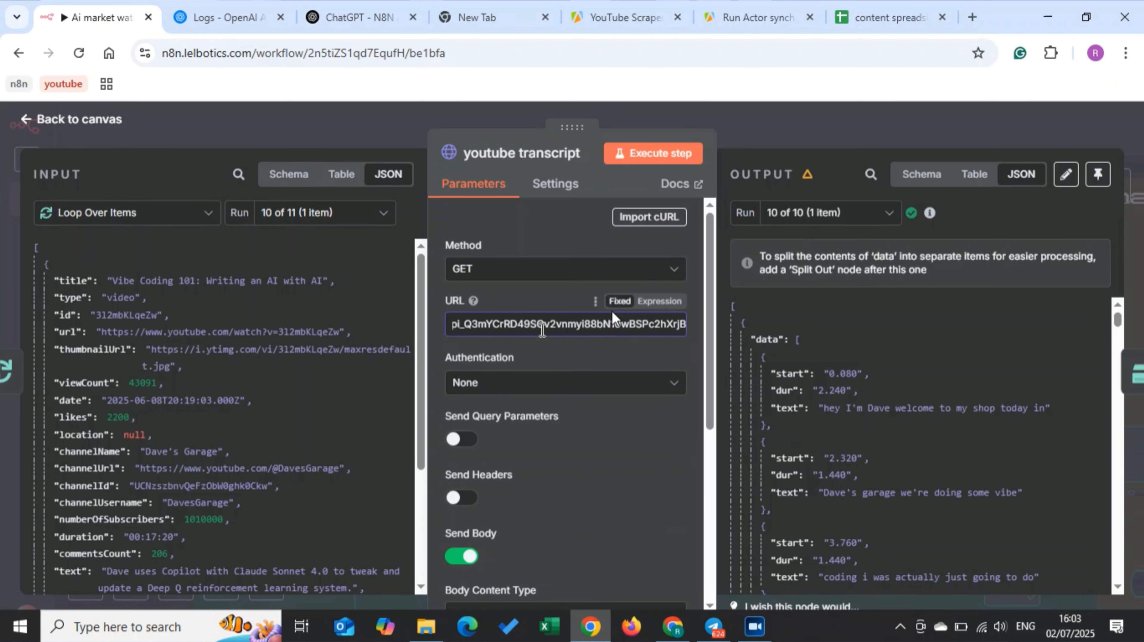
pyautogui.hscroll(-7, 543, 330)
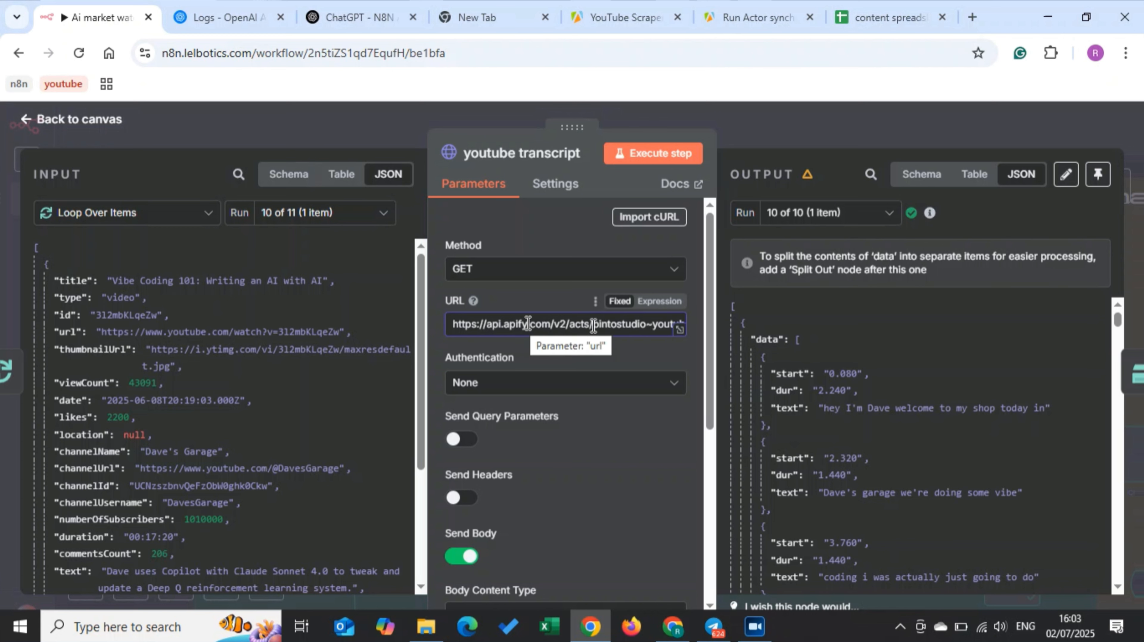
pyautogui.moveTo(592, 324)
pyautogui.mouseDown()
pyautogui.moveTo(677, 327)
pyautogui.moveTo(549, 327)
pyautogui.moveTo(594, 330)
pyautogui.mouseUp()
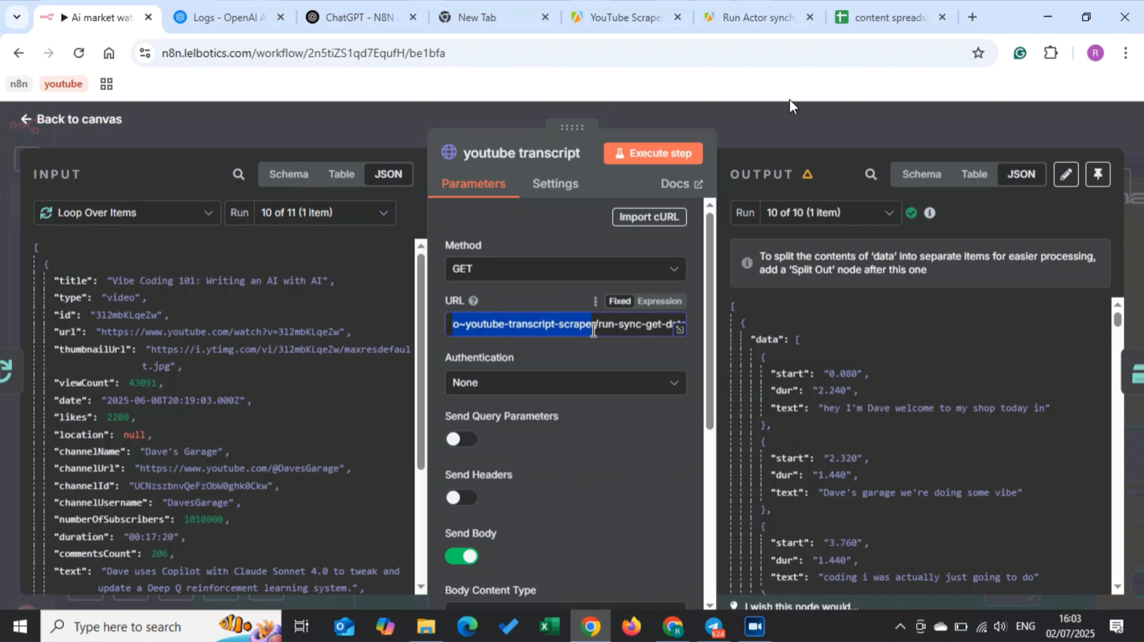
pyautogui.click(760, 124)
# - Follow the YouTube branch to Merge5, then open the HTTP Request1 node and examine the kaitoeasyapi Twitter actor in its URL
pyautogui.hscroll(5, 660, 395)
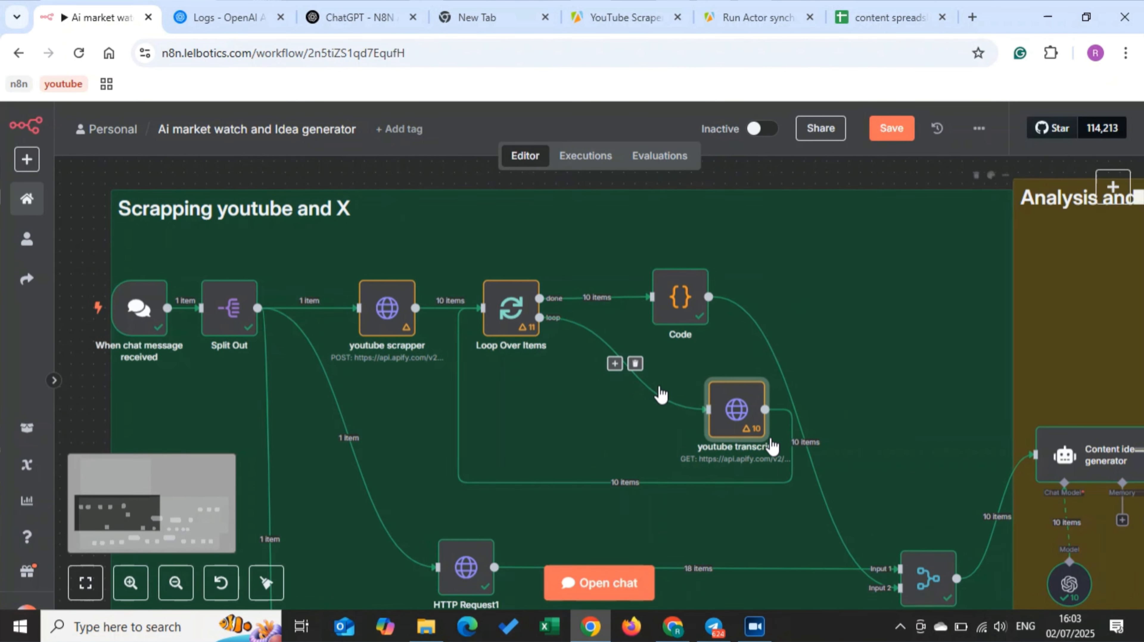
pyautogui.scroll(-3, 710, 417)
pyautogui.hscroll(5, 712, 418)
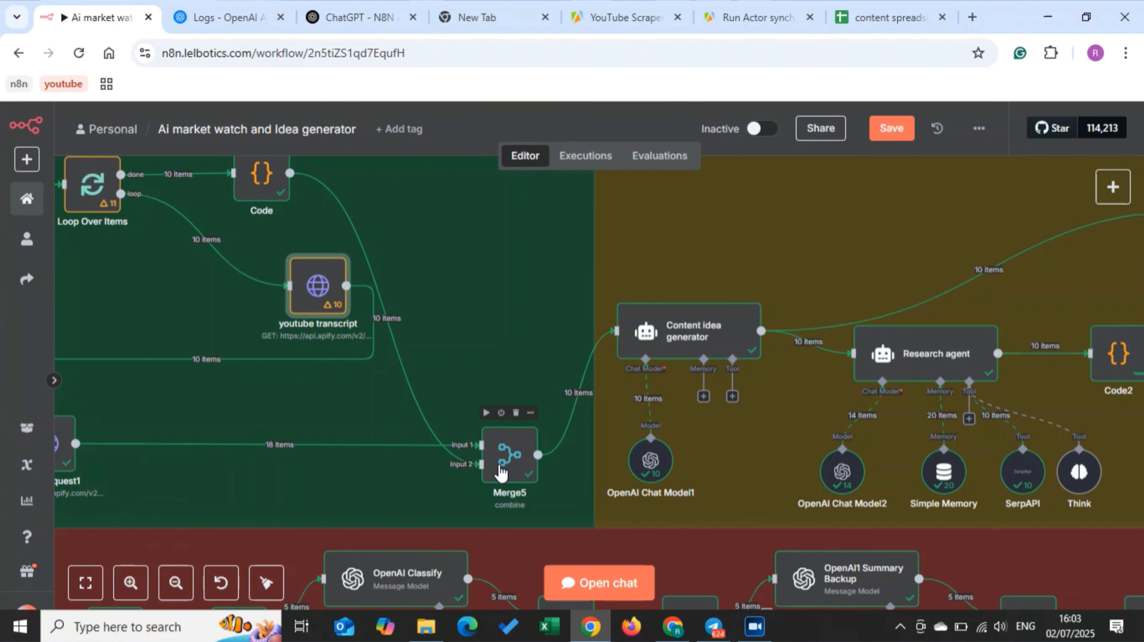
pyautogui.hscroll(-8, 502, 472)
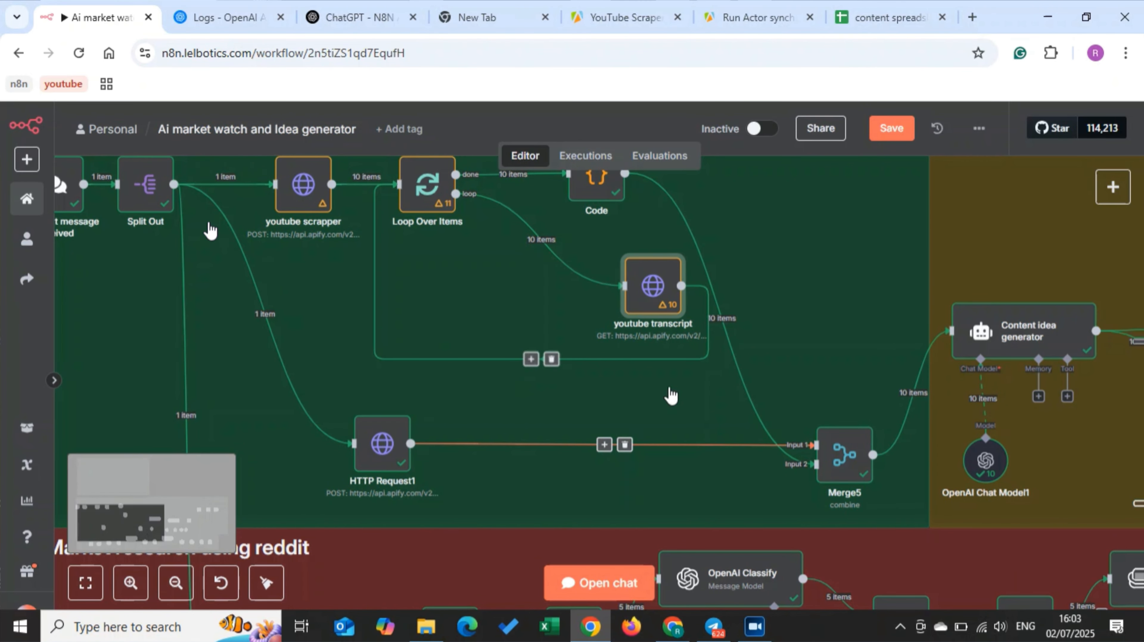
pyautogui.doubleClick(382, 443)
pyautogui.moveTo(598, 324); pyautogui.dragTo(652, 327)
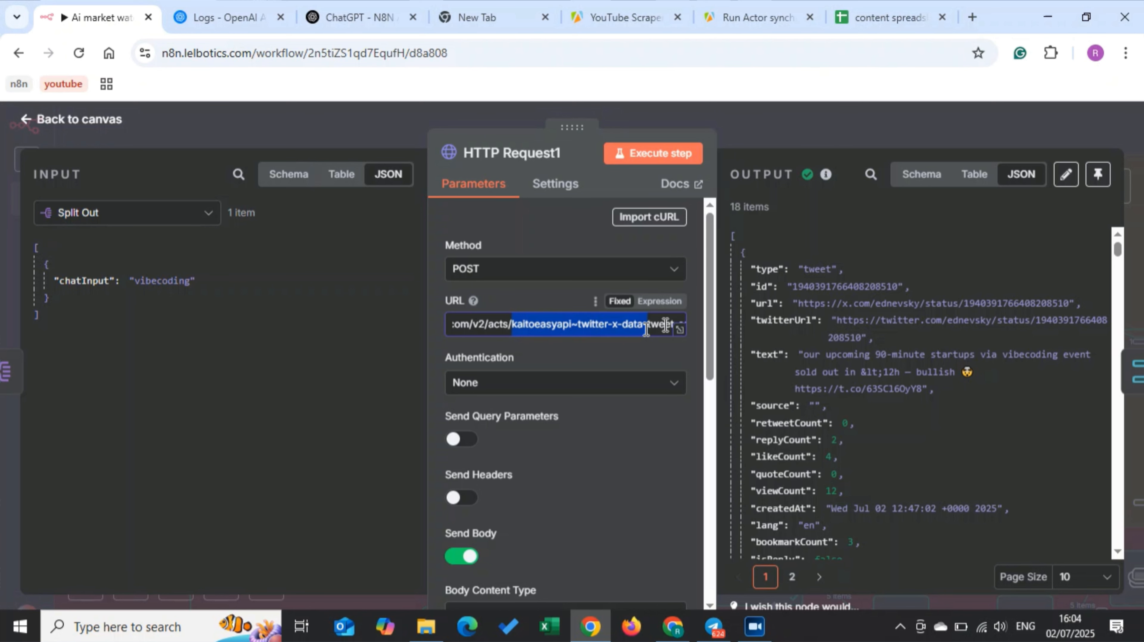
pyautogui.hotkey('ctrl', 'v')
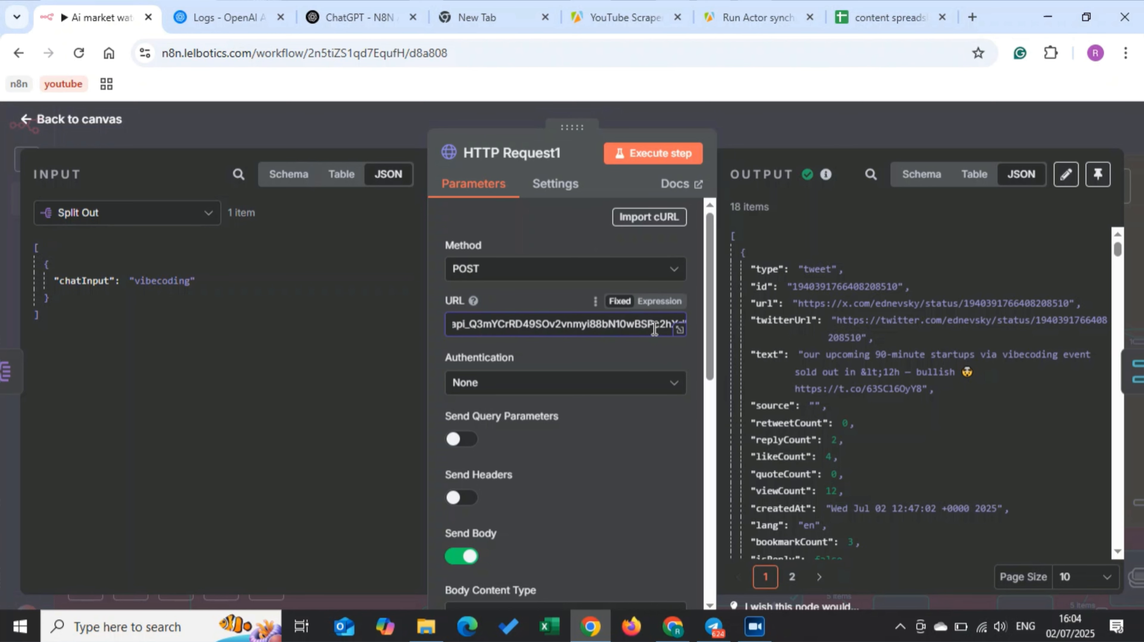
pyautogui.hotkey('ctrl', 'z')
# - Check HTTP Request1's URL and expand its JSON body to examine lang, searchTerms with {{ $json.chatInput }} and maxItems, then close the node
pyautogui.hscroll(6, 643, 325)
pyautogui.hscroll(-6, 644, 324)
pyautogui.hscroll(1, 644, 324)
pyautogui.scroll(-8, 681, 377)
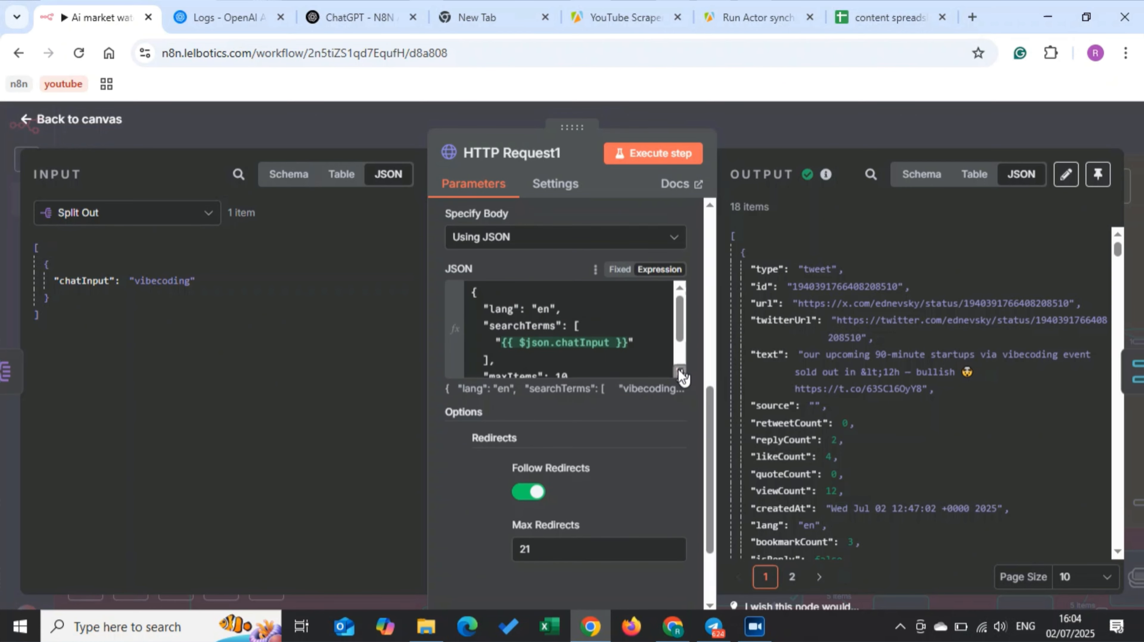
pyautogui.click(679, 373)
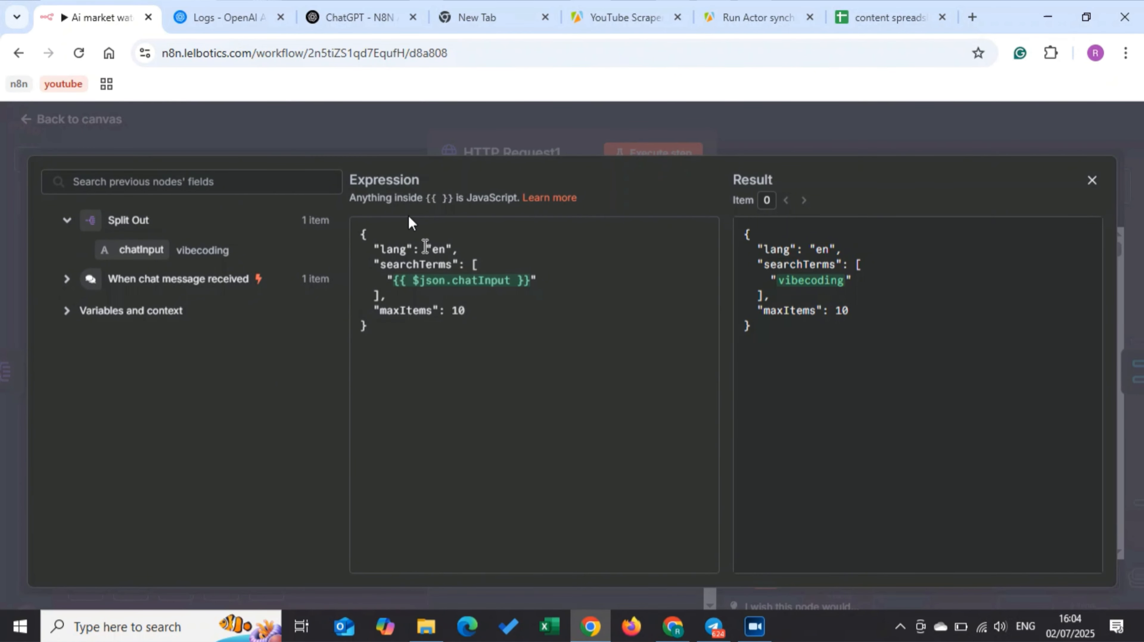
pyautogui.moveTo(362, 249); pyautogui.dragTo(425, 248)
pyautogui.click(497, 310)
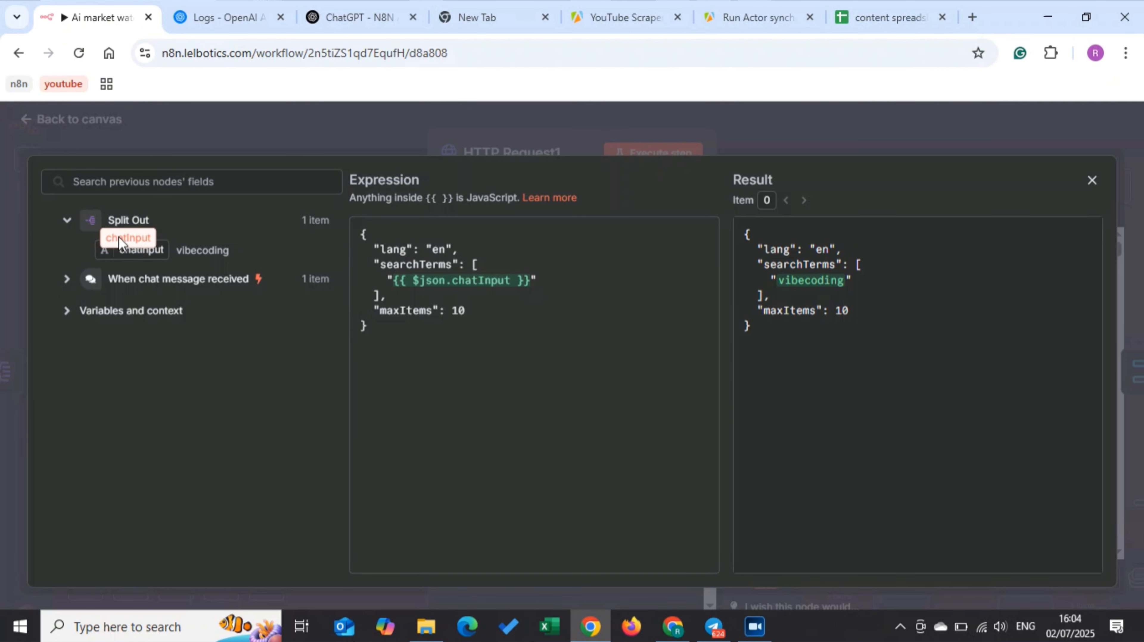
pyautogui.moveTo(119, 237); pyautogui.dragTo(466, 323)
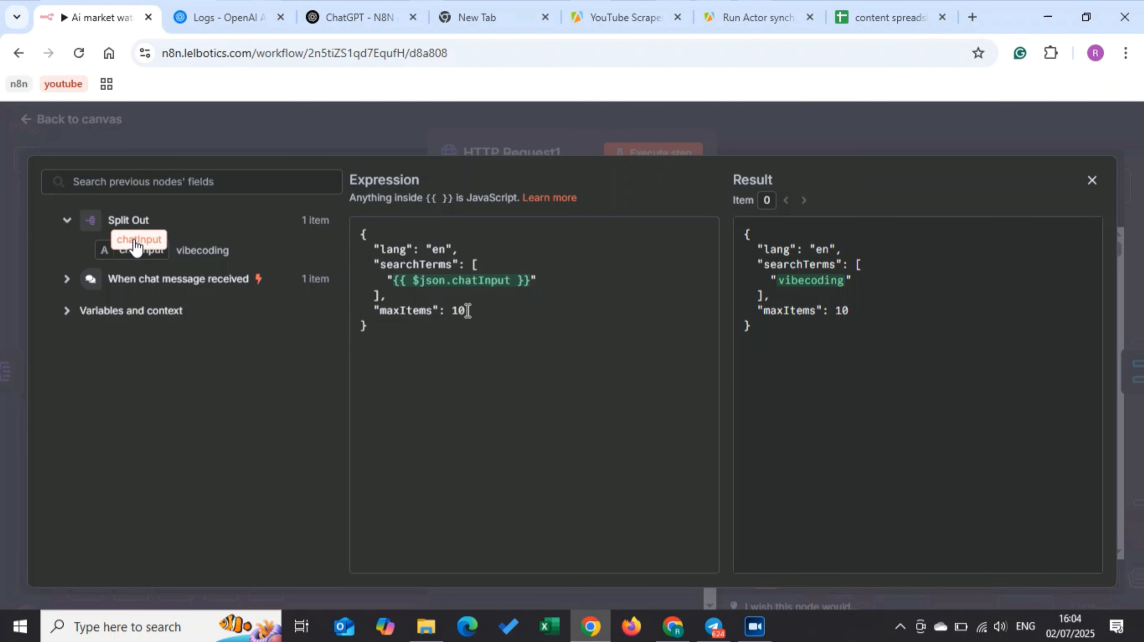
pyautogui.click(801, 129)
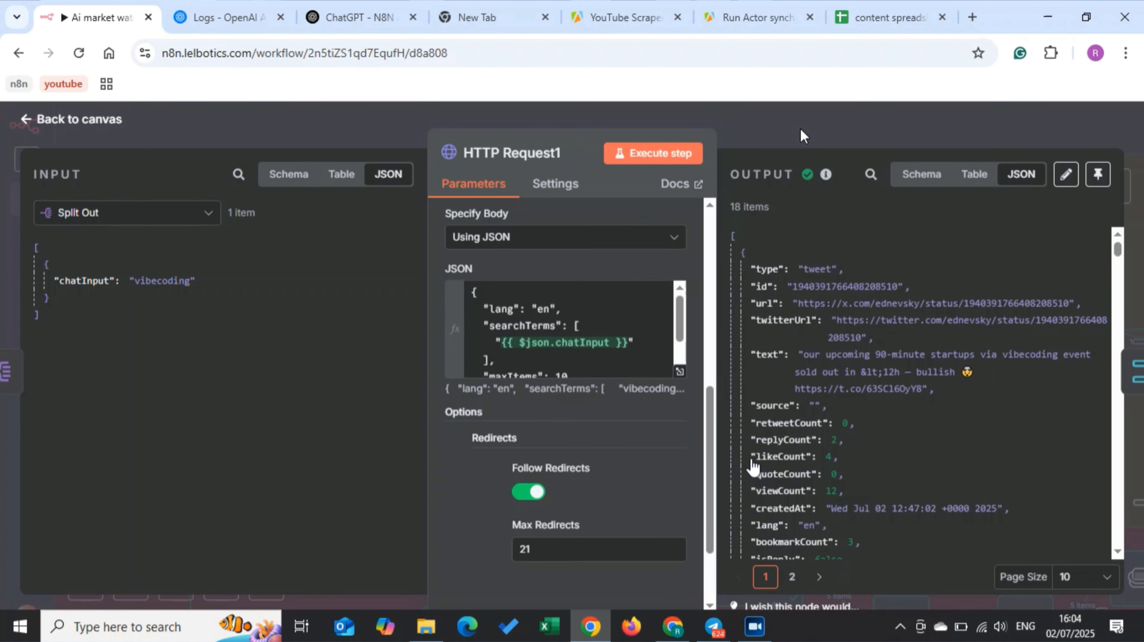
pyautogui.click(800, 129)
# - Open the Code node on the YouTube branch, examine the expanded JavaScript that joins each video's captions, and return to the canvas
pyautogui.hscroll(10, 753, 467)
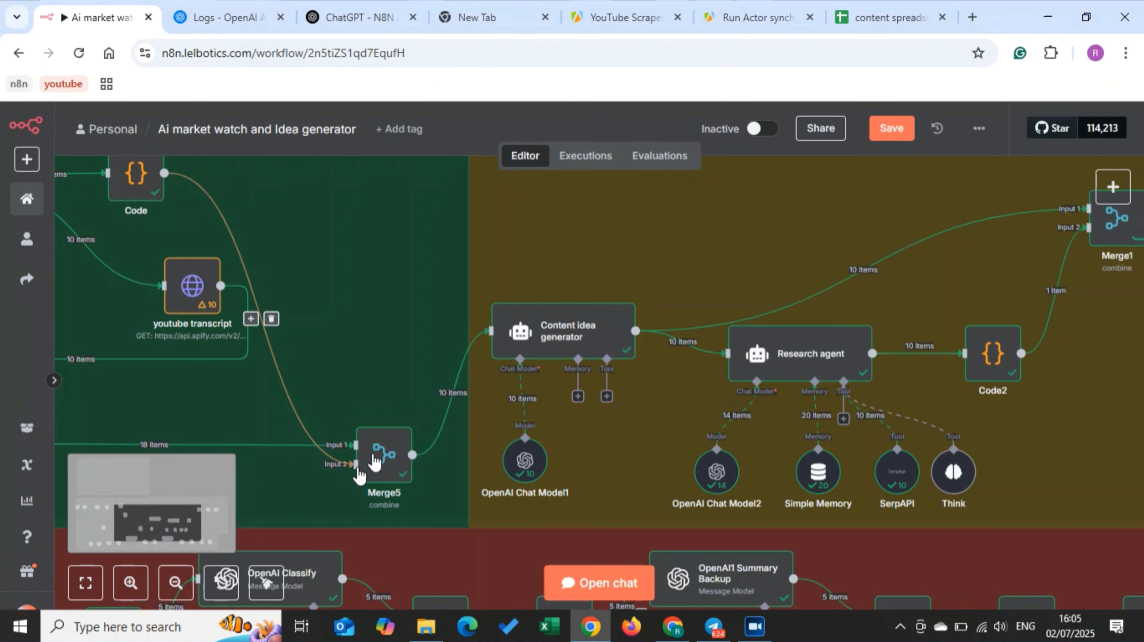
pyautogui.hscroll(-9, 554, 234)
pyautogui.scroll(1, 555, 233)
pyautogui.click(555, 234)
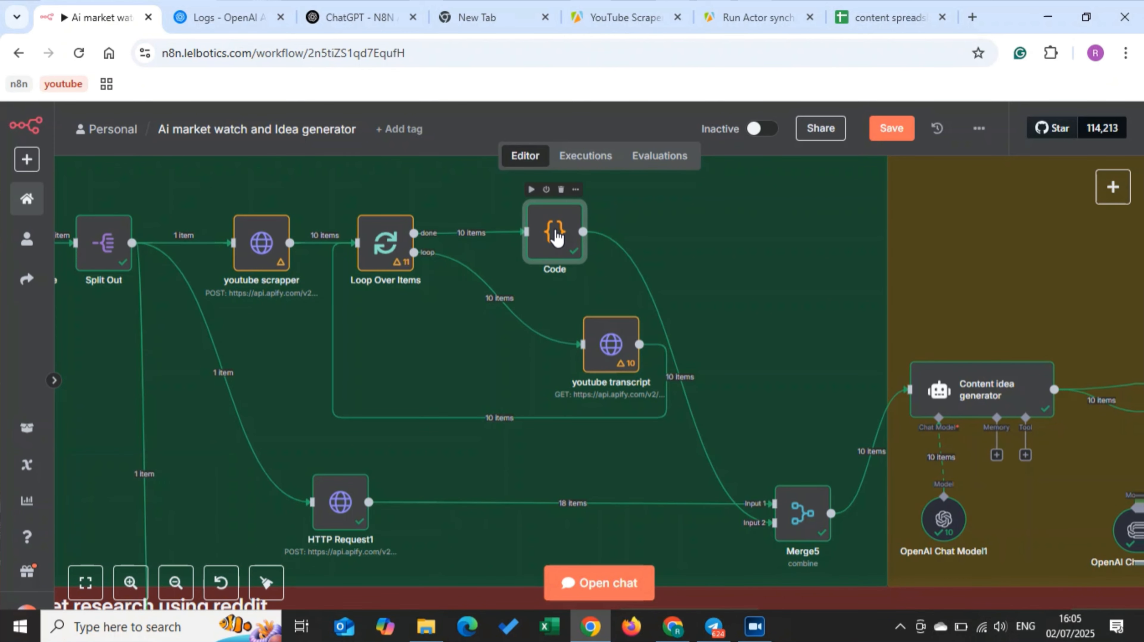
pyautogui.doubleClick(556, 236)
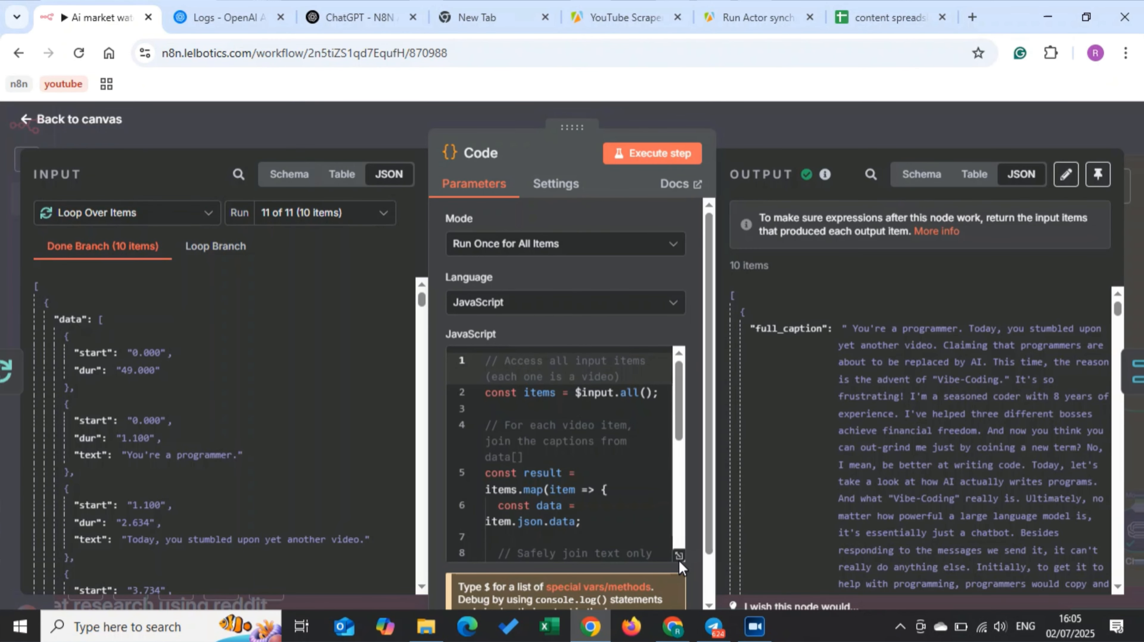
pyautogui.click(678, 558)
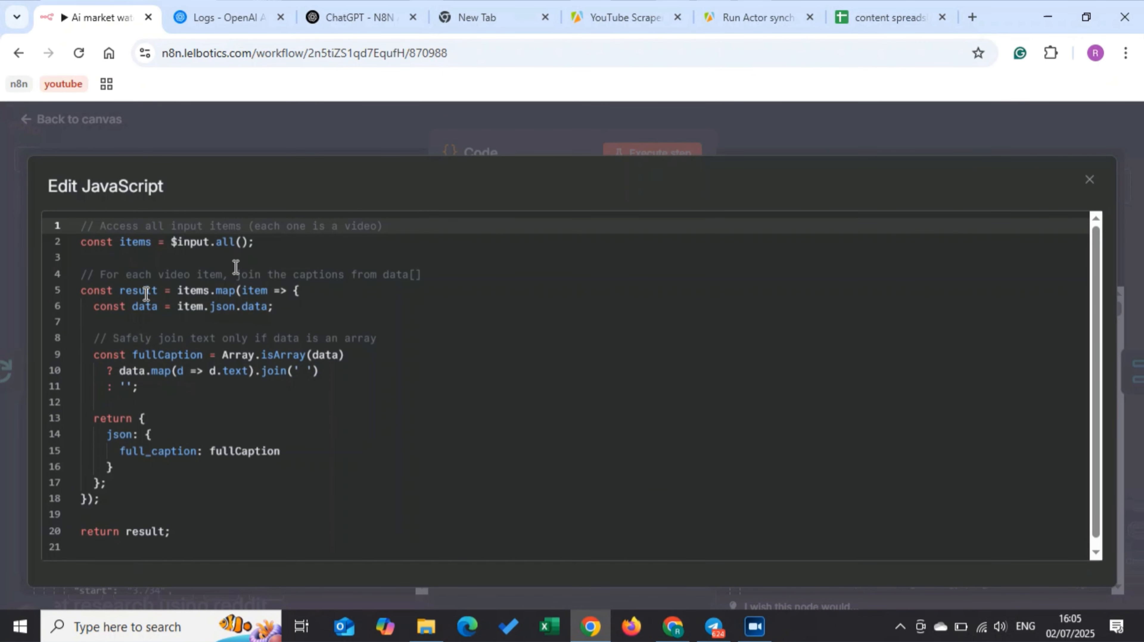
pyautogui.moveTo(100, 275); pyautogui.dragTo(426, 274)
pyautogui.moveTo(395, 339); pyautogui.dragTo(103, 335)
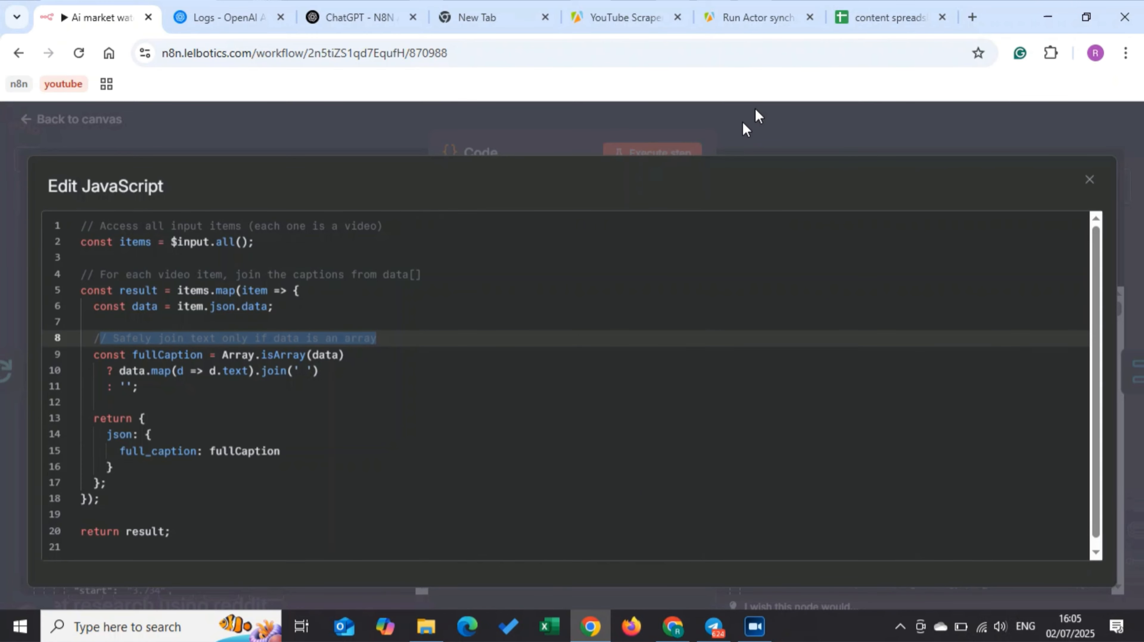
pyautogui.click(744, 113)
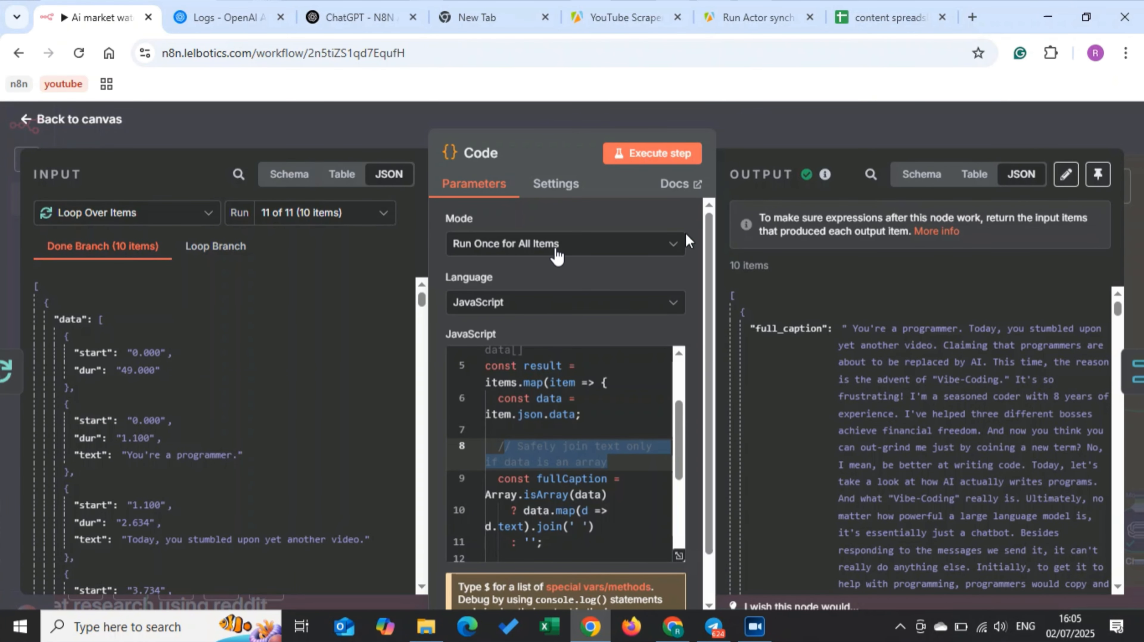
pyautogui.press('Escape')
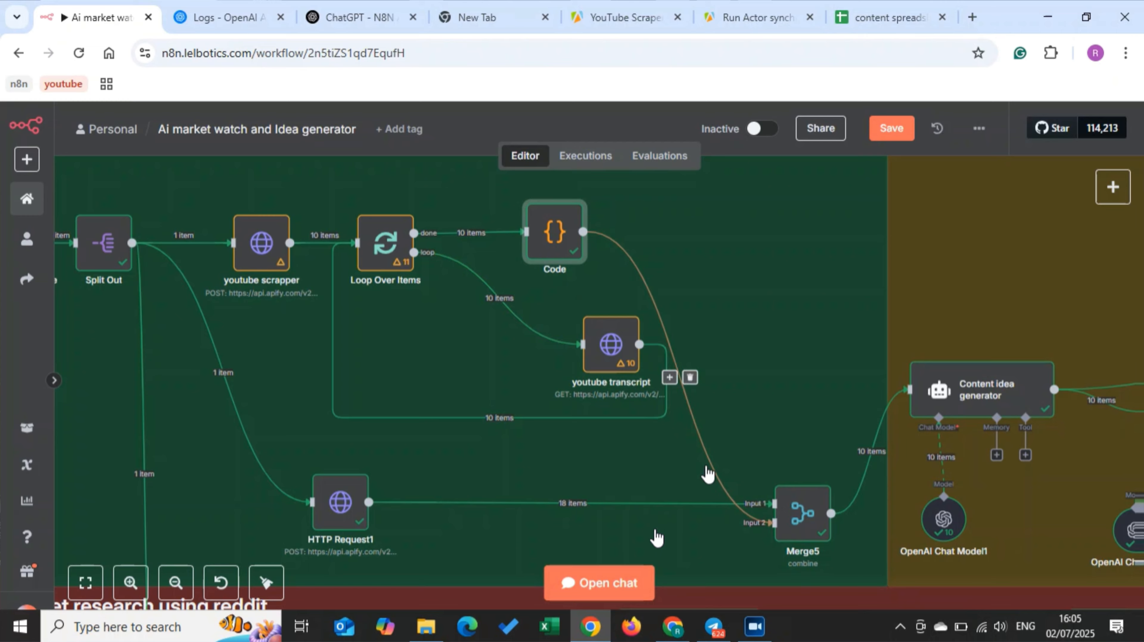
# - Open the Content idea generator's full user prompt and examine its {{ $json.full_caption }} and {{ $json.text }} inputs
pyautogui.hscroll(3, 656, 537)
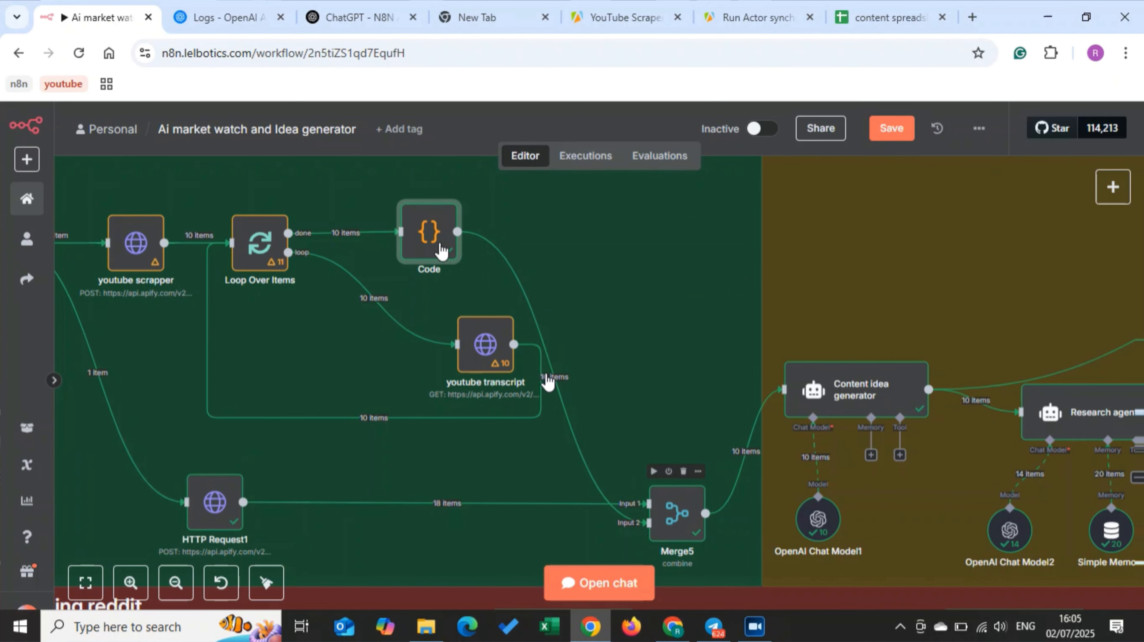
pyautogui.doubleClick(848, 391)
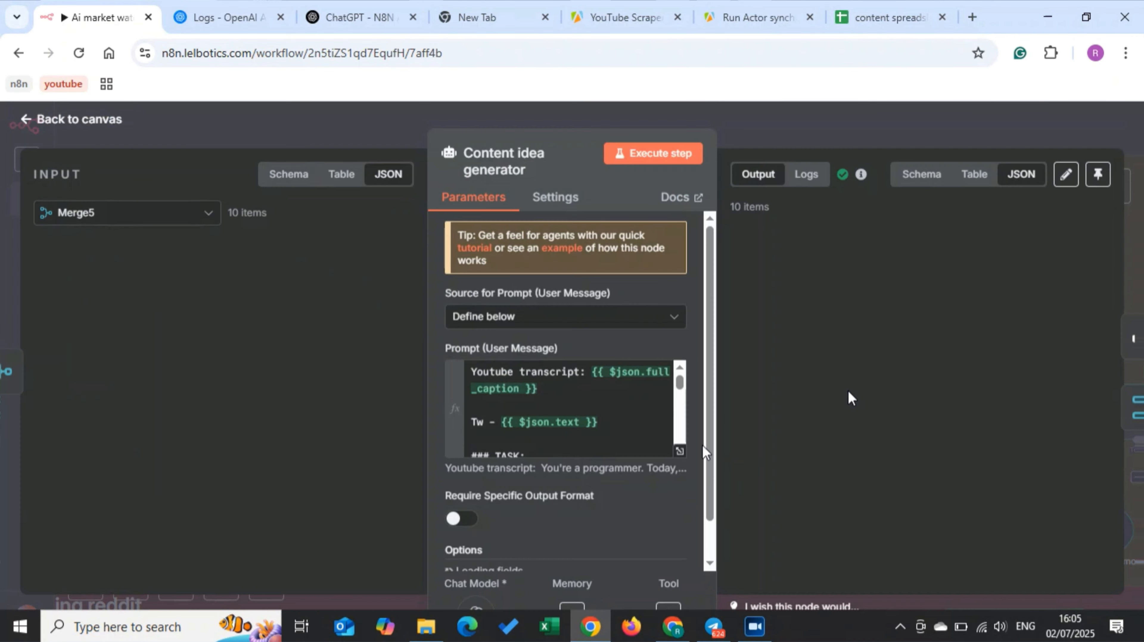
pyautogui.click(679, 450)
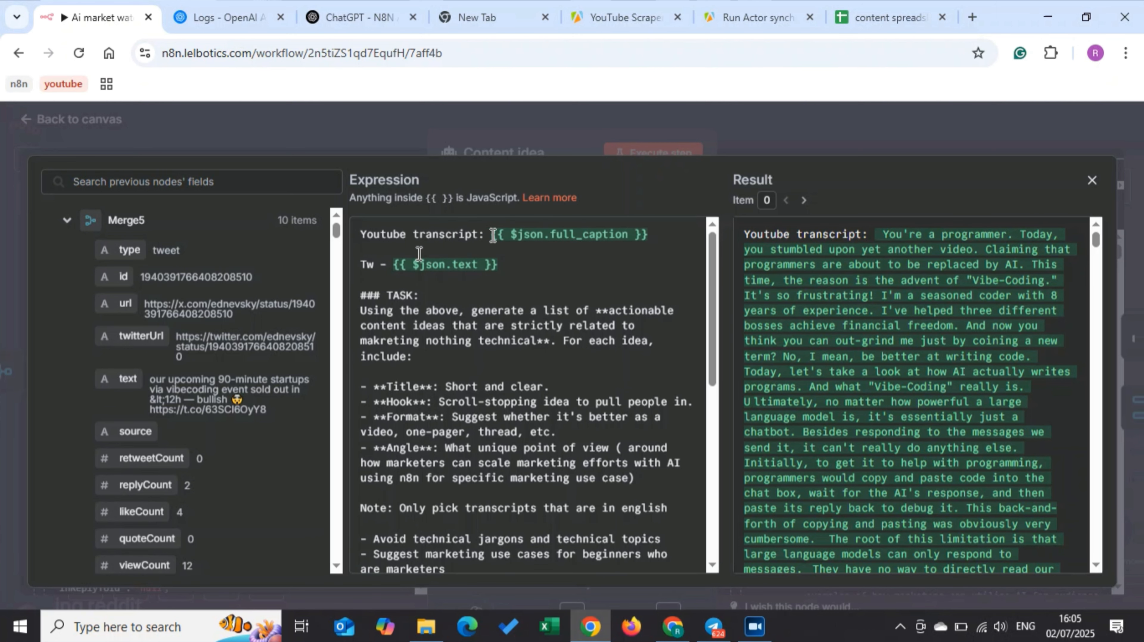
pyautogui.moveTo(486, 234); pyautogui.dragTo(646, 238)
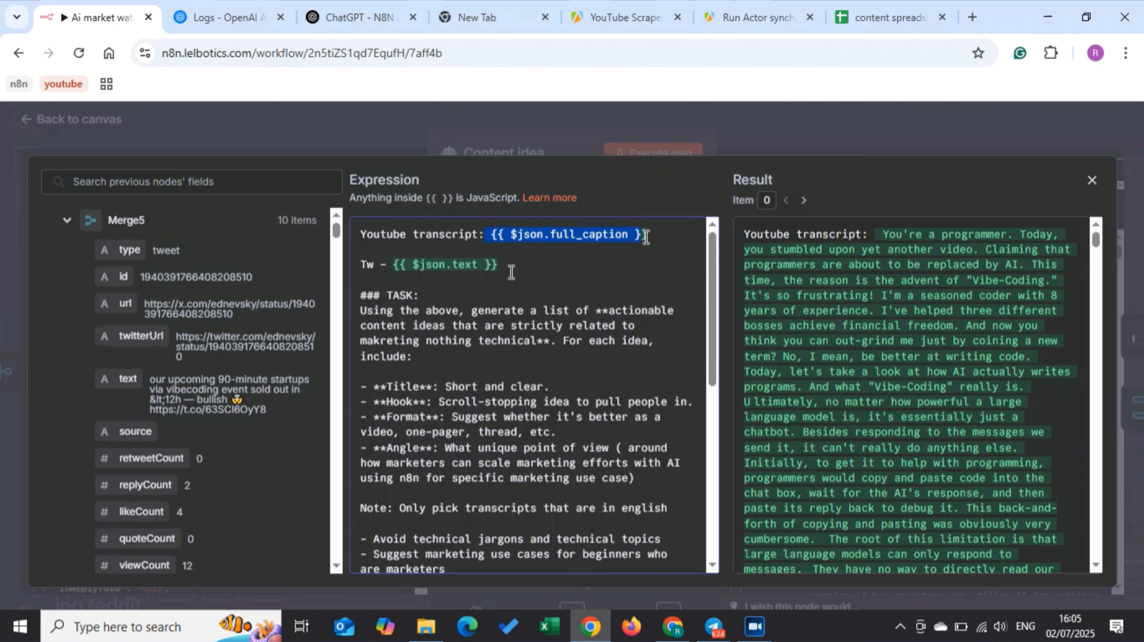
pyautogui.moveTo(499, 266); pyautogui.dragTo(387, 261)
pyautogui.click(371, 264)
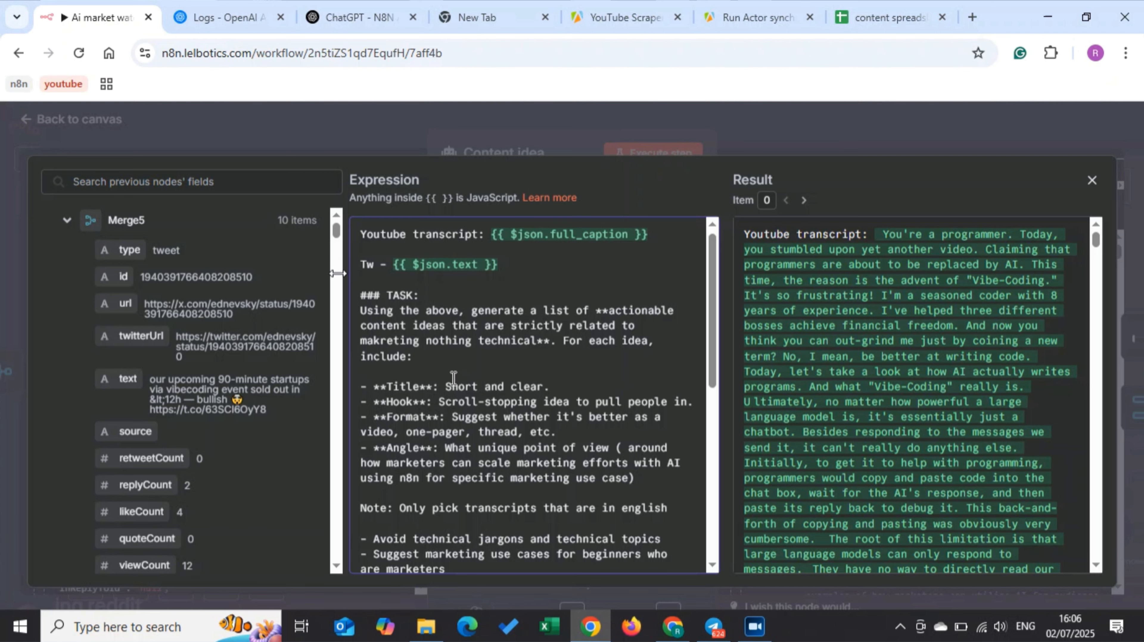
# - Read the rest of the content idea prompt through its YouTube transcript and Twitter post sections, then close the node
pyautogui.scroll(-5, 451, 364)
pyautogui.moveTo(366, 472); pyautogui.dragTo(561, 486)
pyautogui.click(581, 506)
pyautogui.scroll(-2, 576, 502)
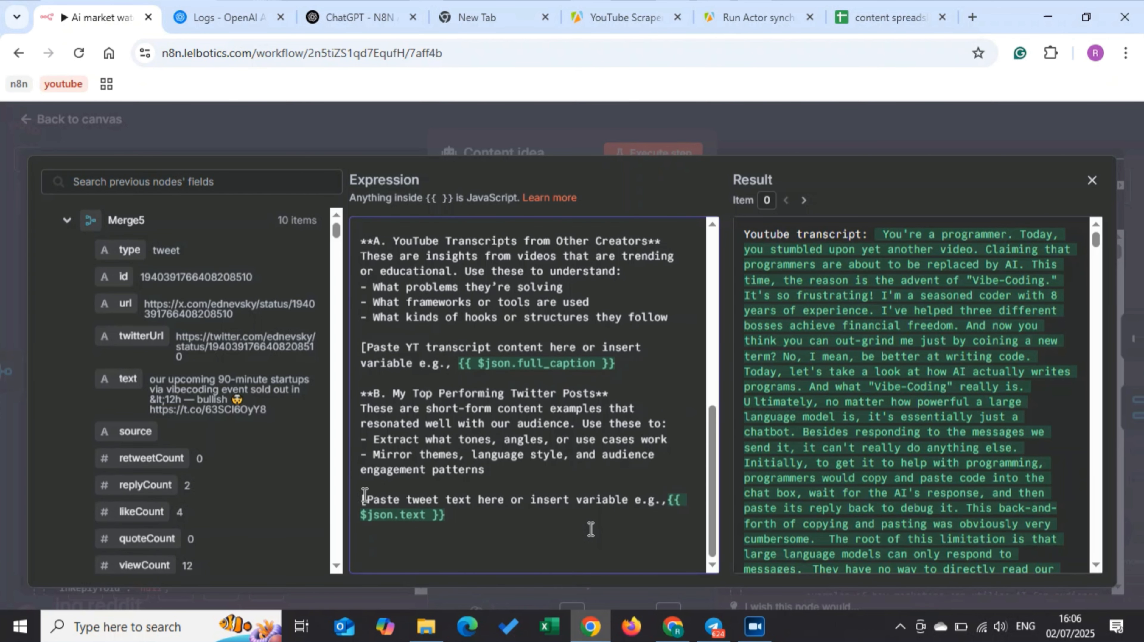
pyautogui.moveTo(366, 491); pyautogui.dragTo(616, 496)
pyautogui.click(559, 524)
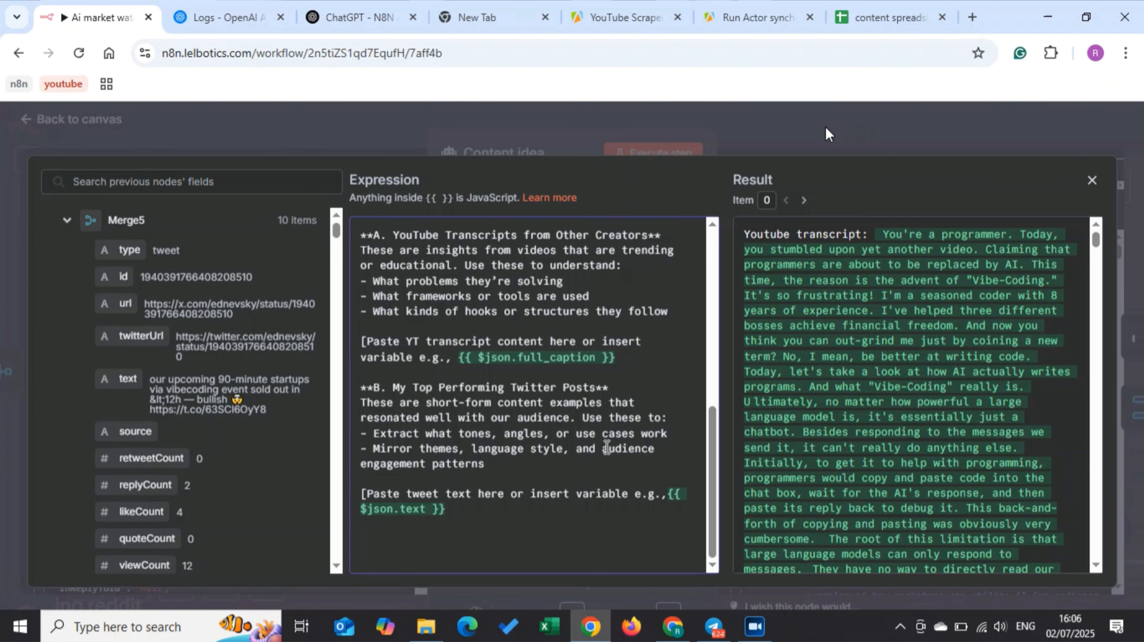
pyautogui.click(814, 153)
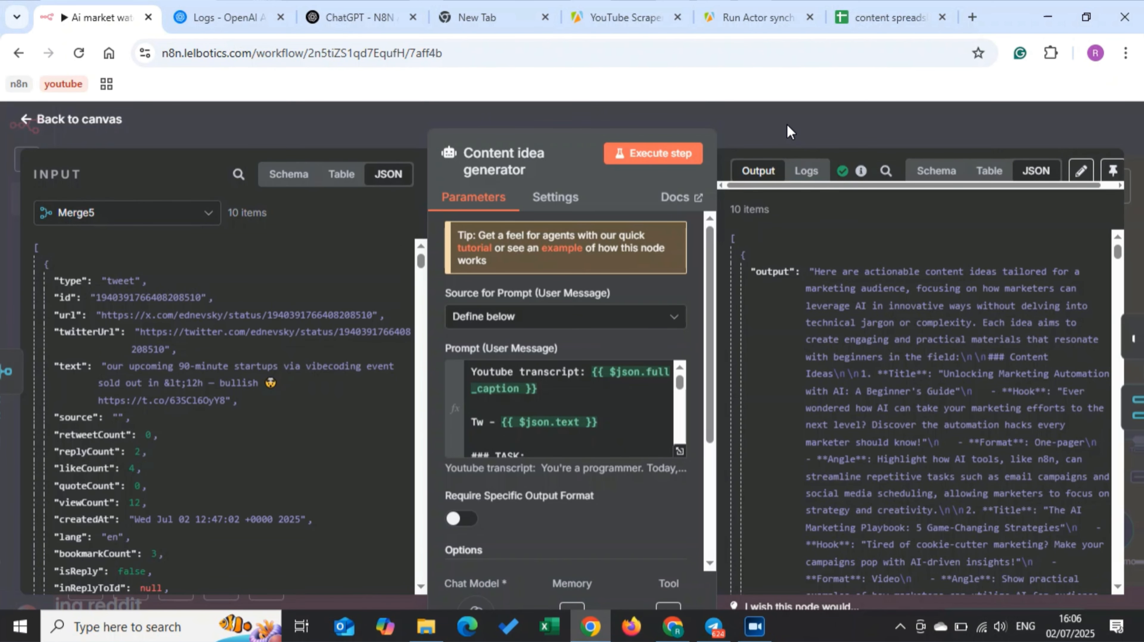
pyautogui.click(787, 124)
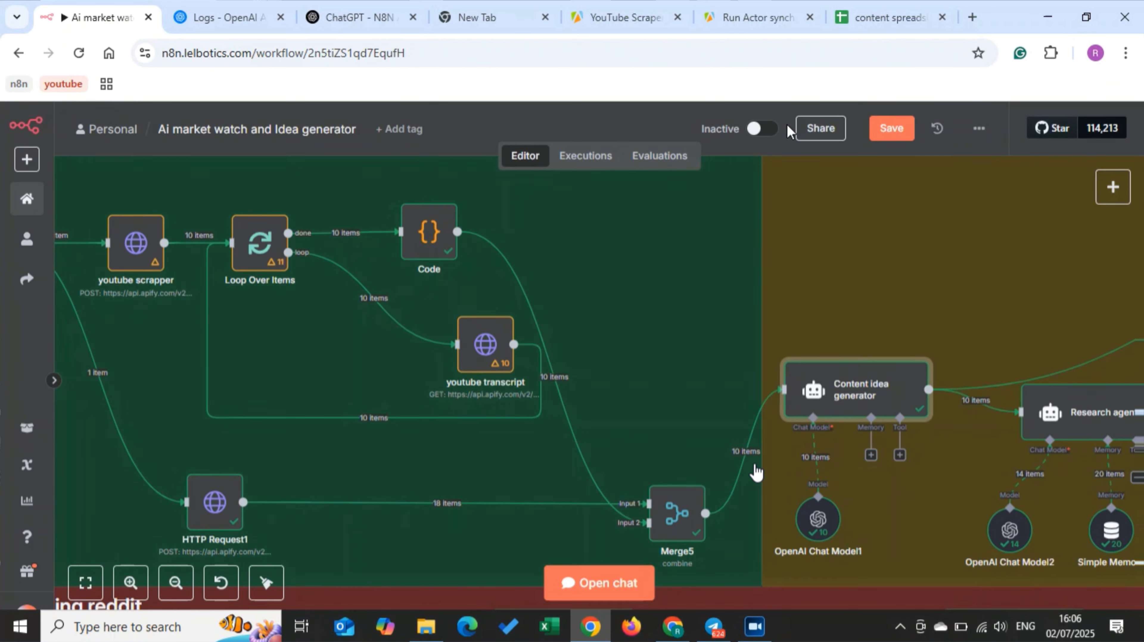
# - Shift the OpenAI Chat Model2, Simple Memory, SerpAPI and Think nodes slightly left beneath the Research agent
pyautogui.hscroll(10, 709, 463)
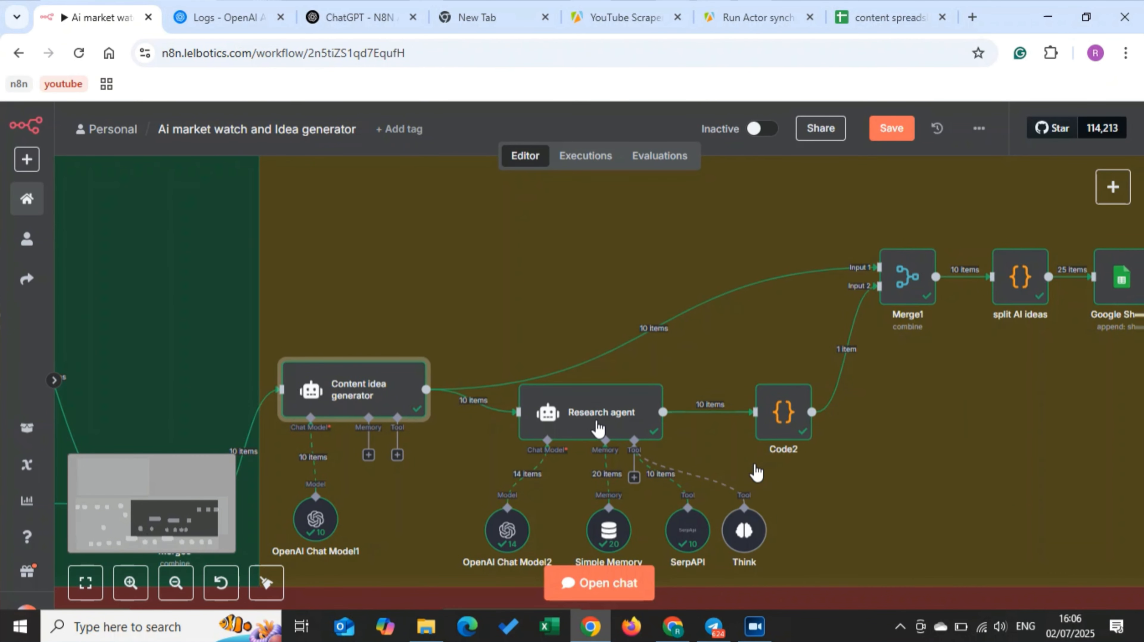
pyautogui.moveTo(598, 428)
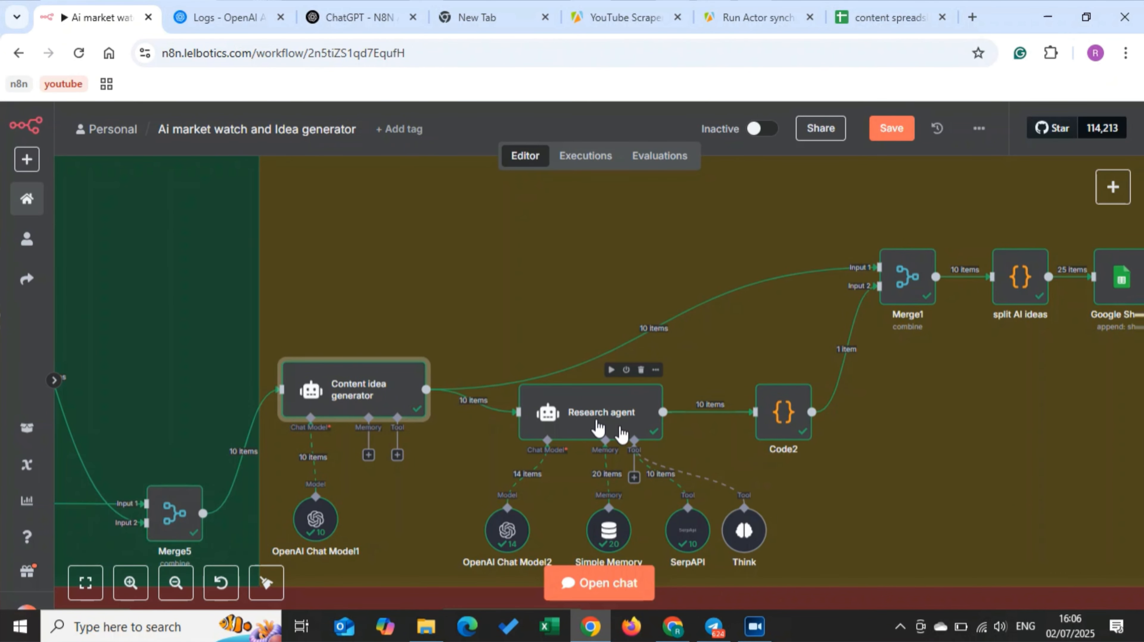
pyautogui.click(598, 427)
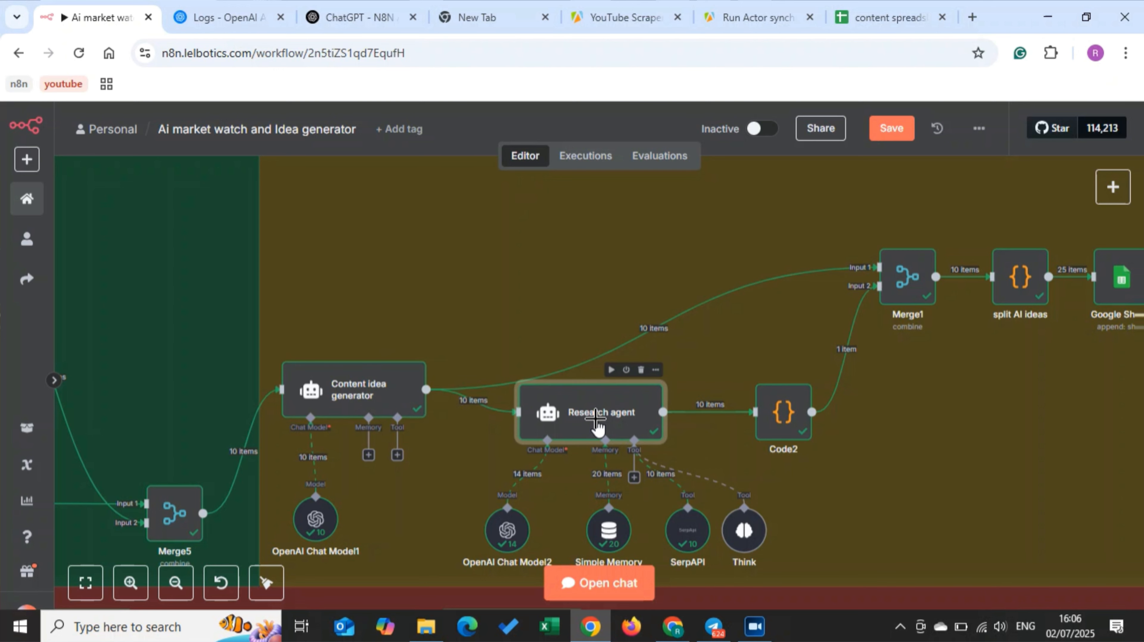
pyautogui.scroll(-2, 598, 427)
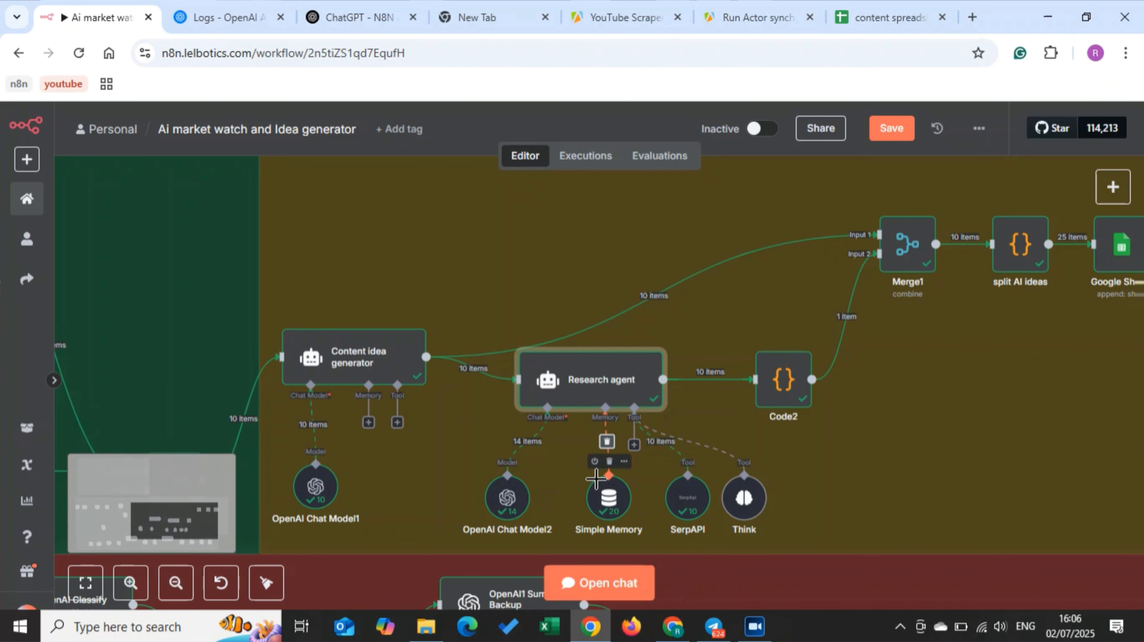
pyautogui.moveTo(511, 508); pyautogui.dragTo(477, 496)
pyautogui.moveTo(615, 508); pyautogui.dragTo(570, 496)
pyautogui.moveTo(693, 508); pyautogui.dragTo(660, 496)
pyautogui.scroll(2, 691, 495)
pyautogui.moveTo(777, 496); pyautogui.dragTo(747, 480)
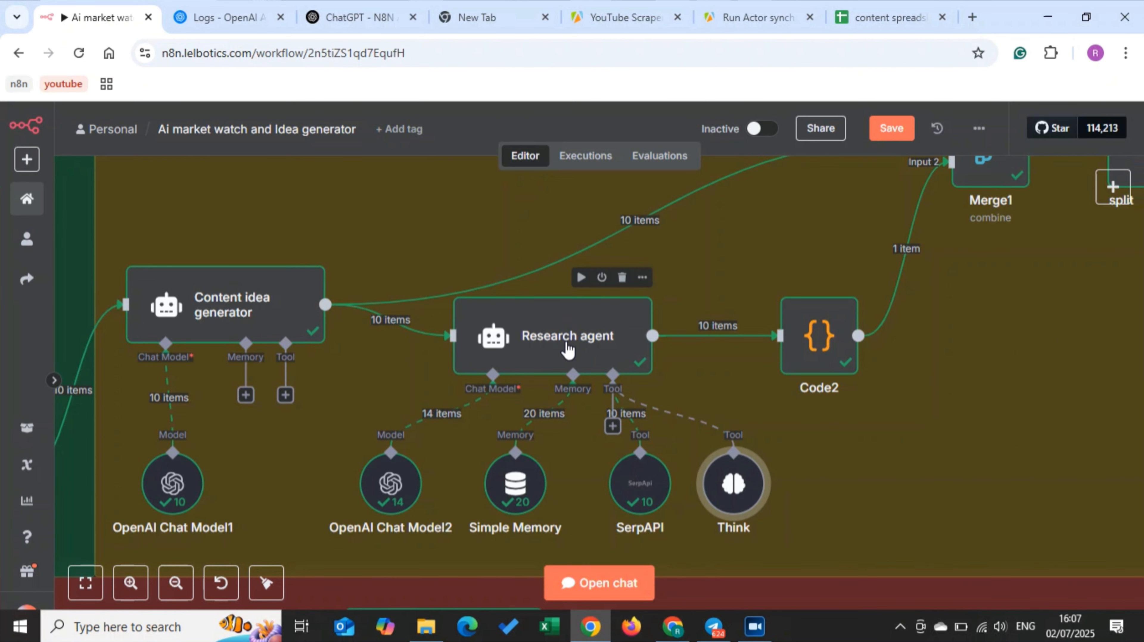
# - Open the Research agent's full user prompt and examine how it uses {{ $json.output }} as the starting point for marketing use case research
pyautogui.click(590, 350)
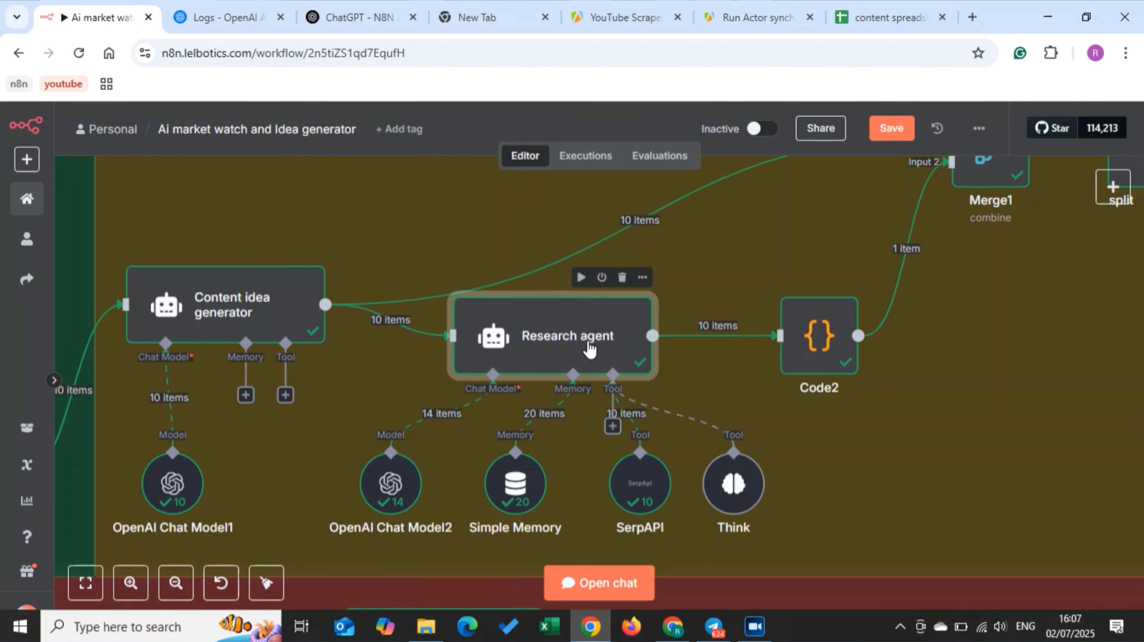
pyautogui.doubleClick(590, 349)
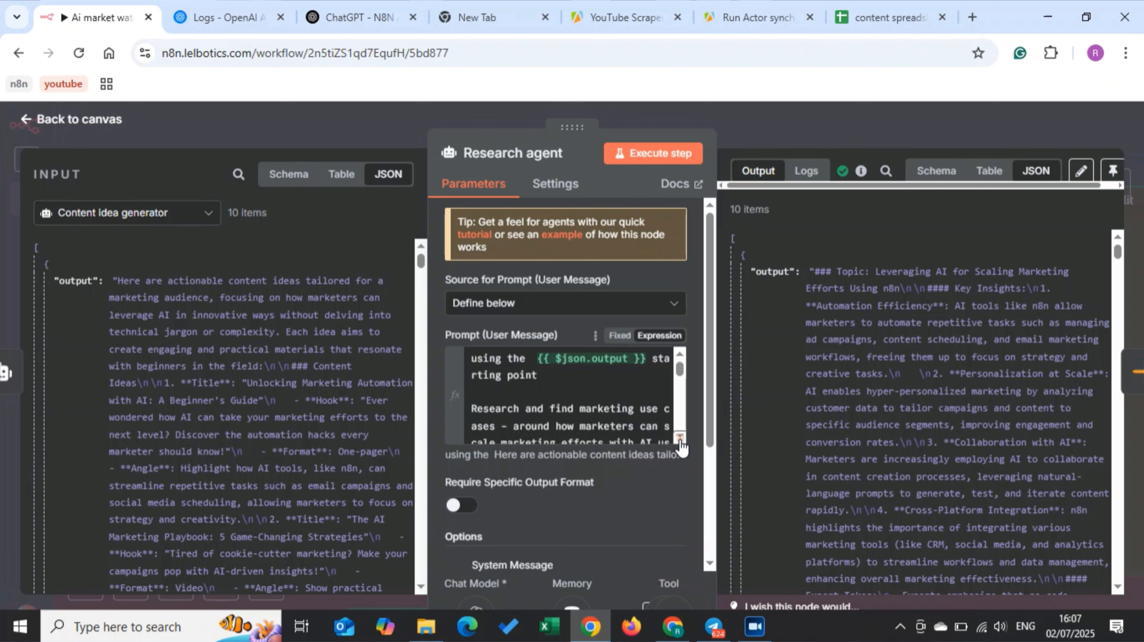
pyautogui.click(680, 440)
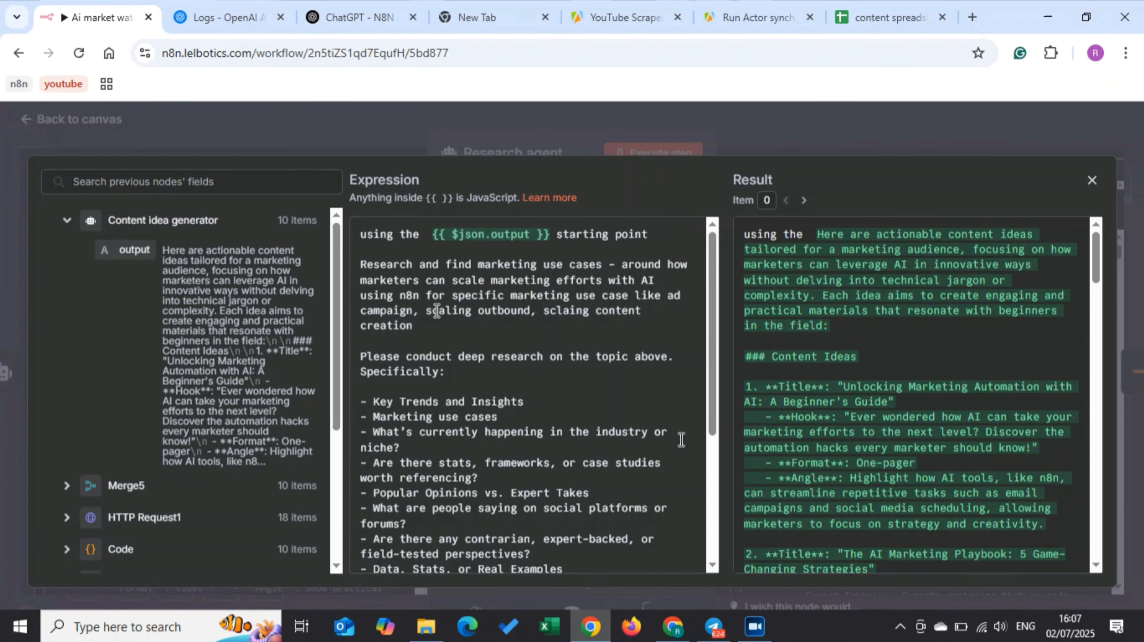
pyautogui.moveTo(358, 234); pyautogui.dragTo(677, 243)
pyautogui.click(520, 277)
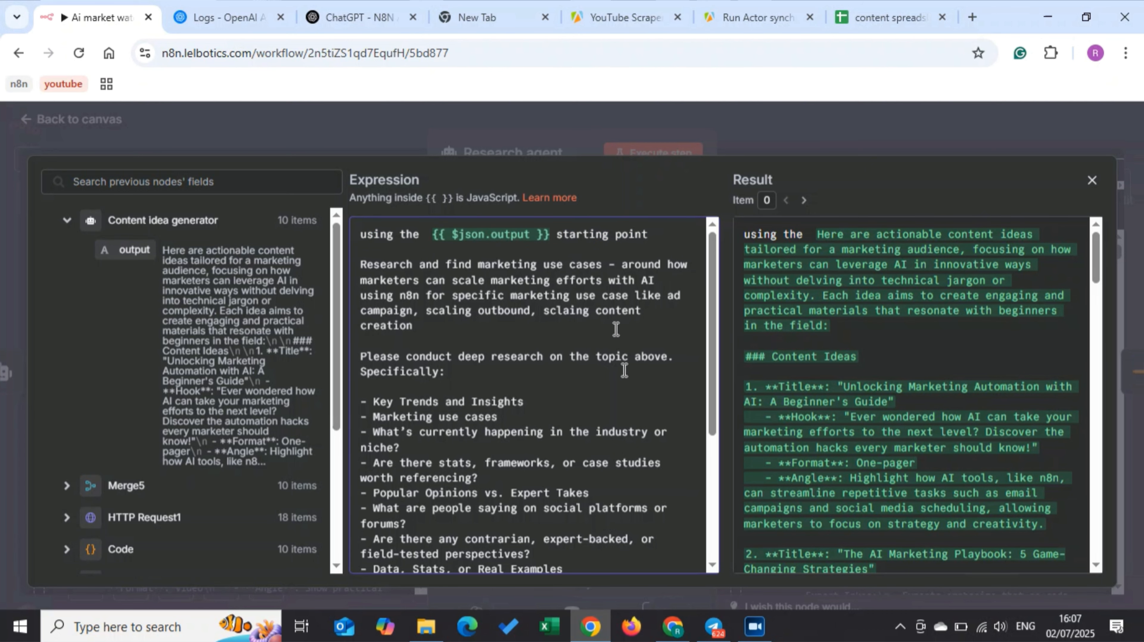
pyautogui.scroll(-2, 622, 384)
pyautogui.scroll(2, 622, 384)
pyautogui.moveTo(361, 234); pyautogui.dragTo(553, 227)
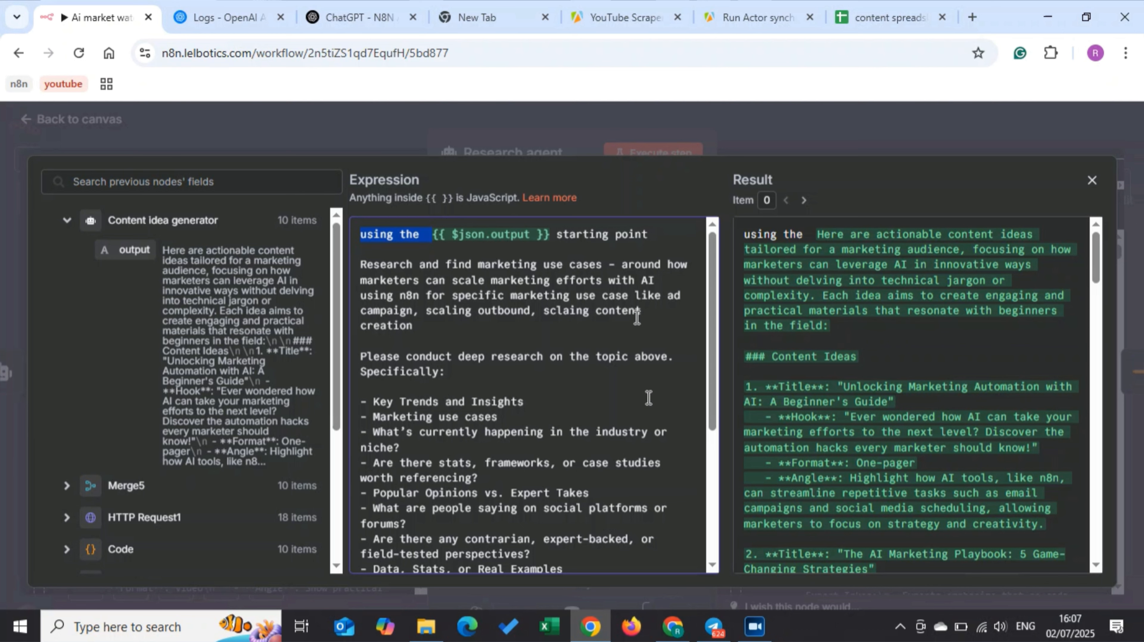
# - Read the research prompt's list of deep-research questions down to its output format section
pyautogui.scroll(-2, 440, 384)
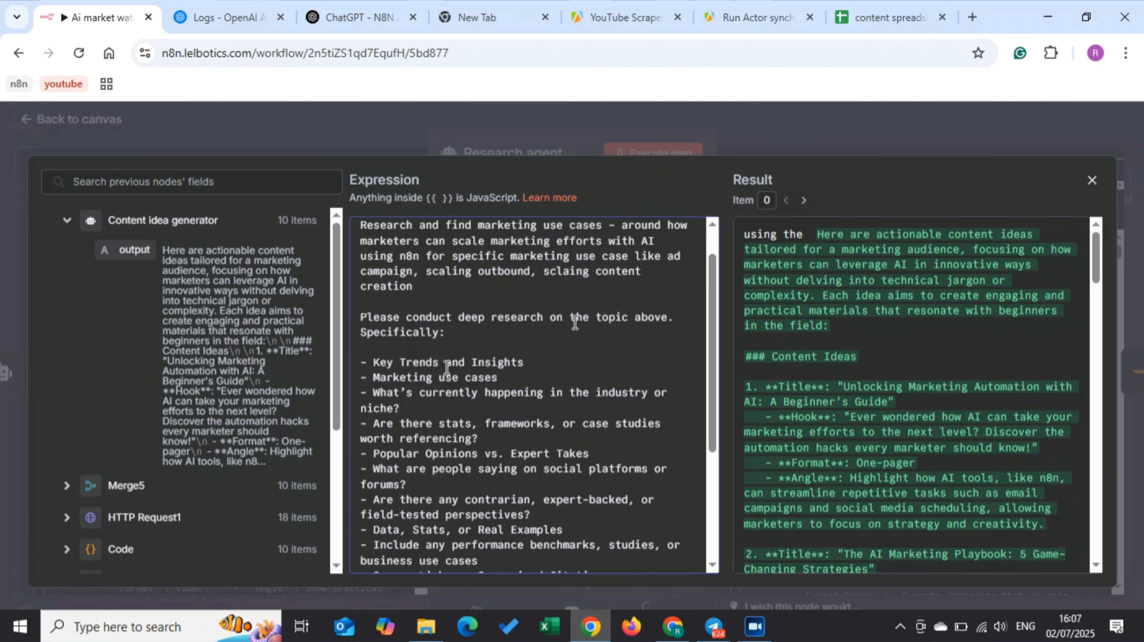
pyautogui.scroll(-3, 381, 318)
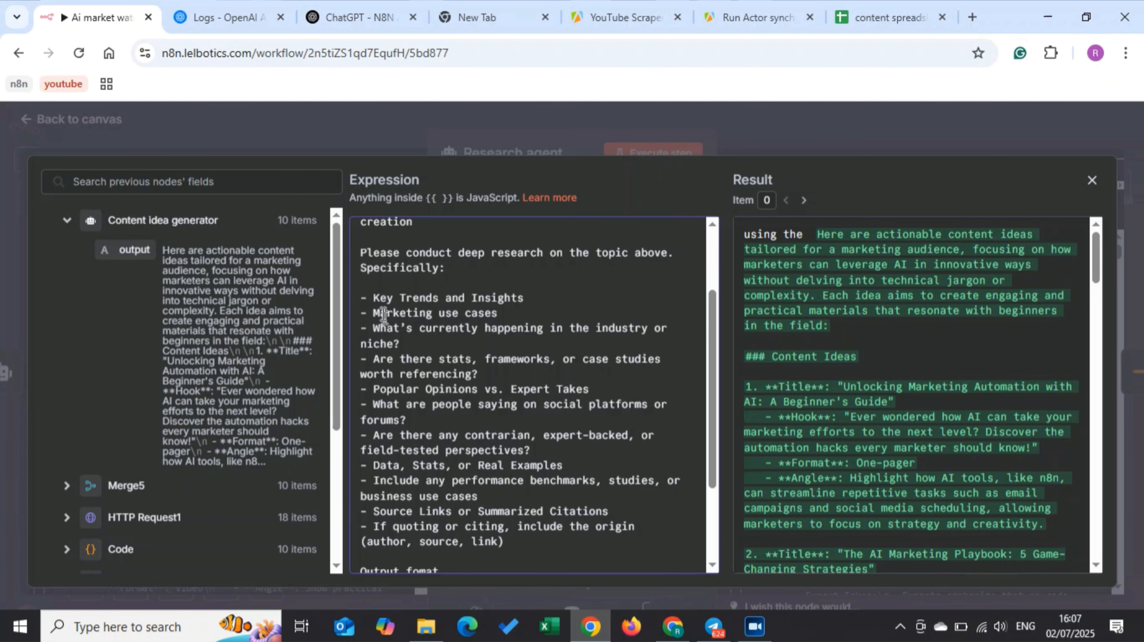
pyautogui.moveTo(373, 359); pyautogui.dragTo(548, 405)
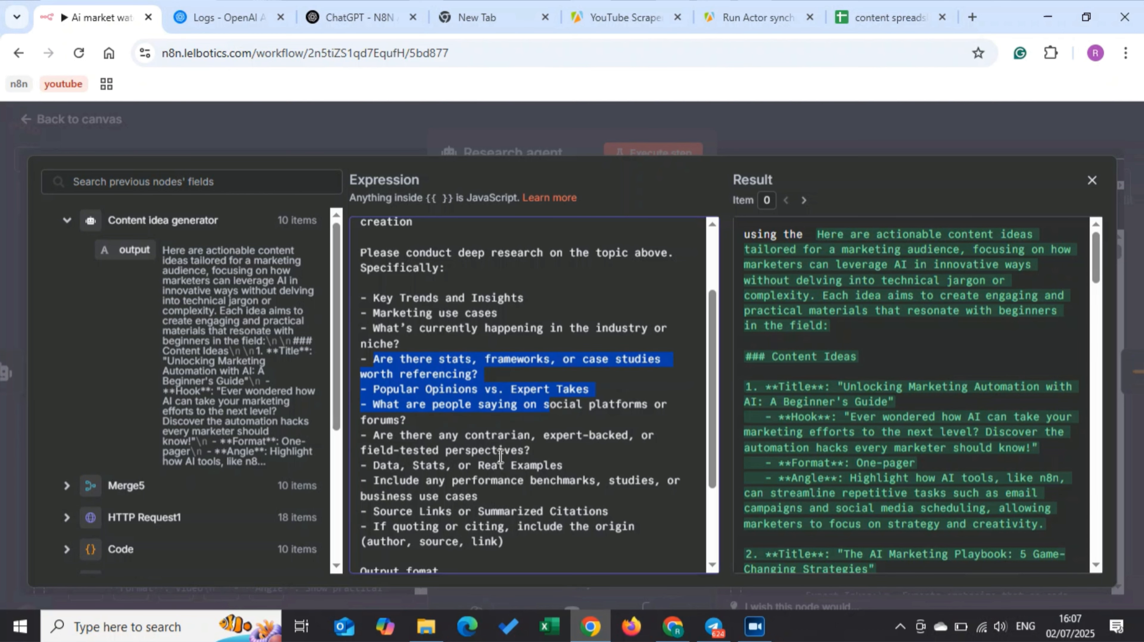
pyautogui.scroll(-6, 500, 456)
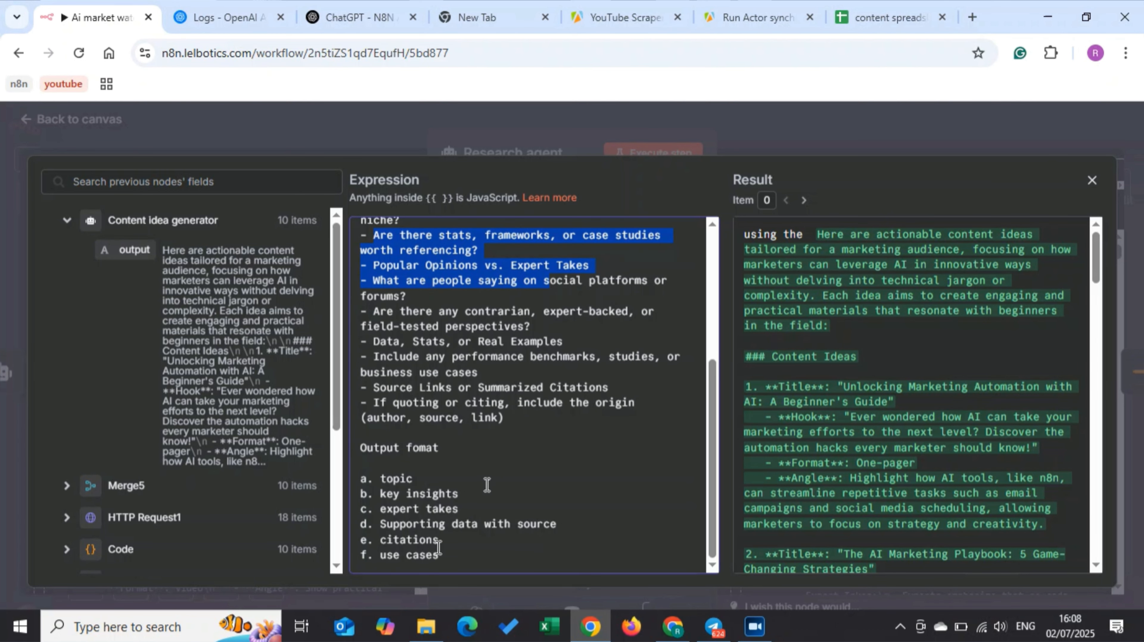
# - Read the research prompt's output format list, then open the Research agent's full system message and examine its role instructions
pyautogui.moveTo(452, 556); pyautogui.dragTo(361, 478)
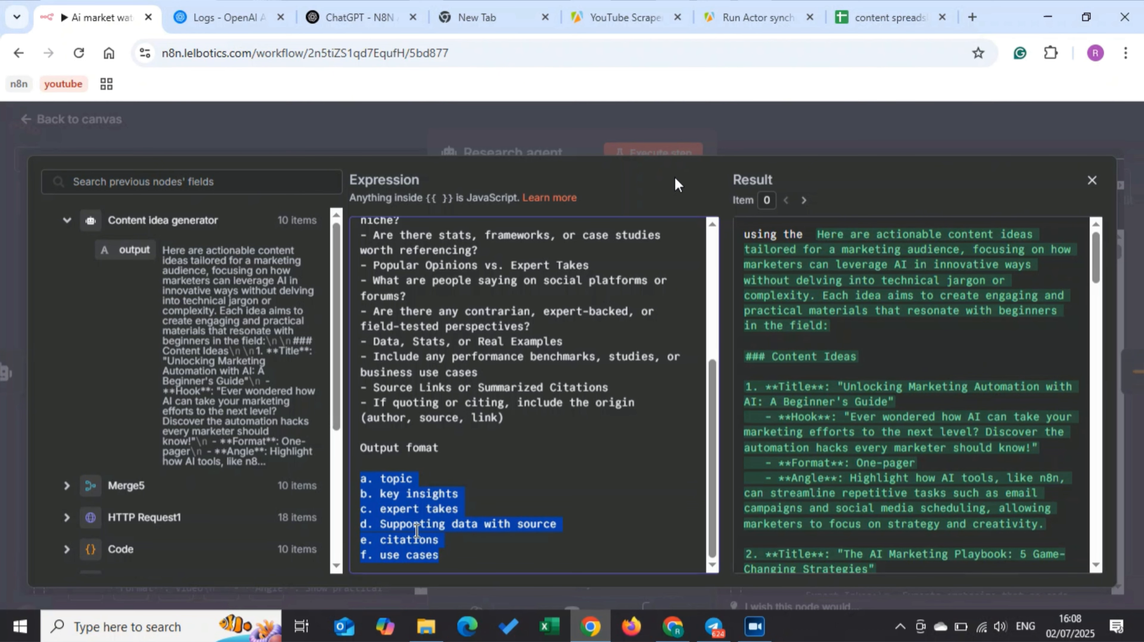
pyautogui.click(778, 120)
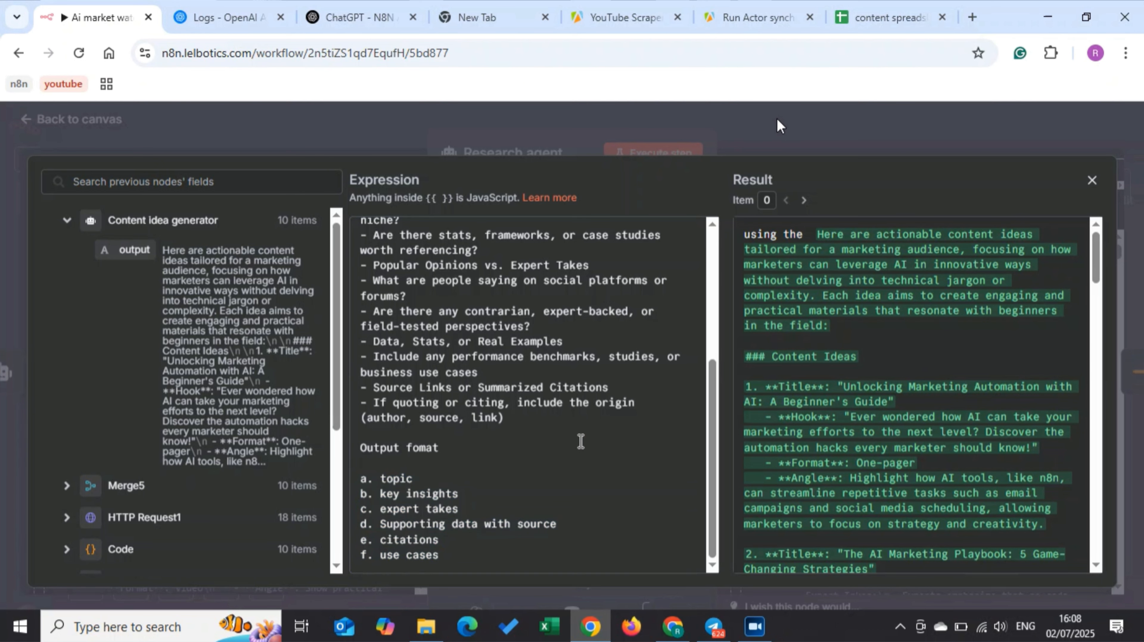
pyautogui.click(653, 470)
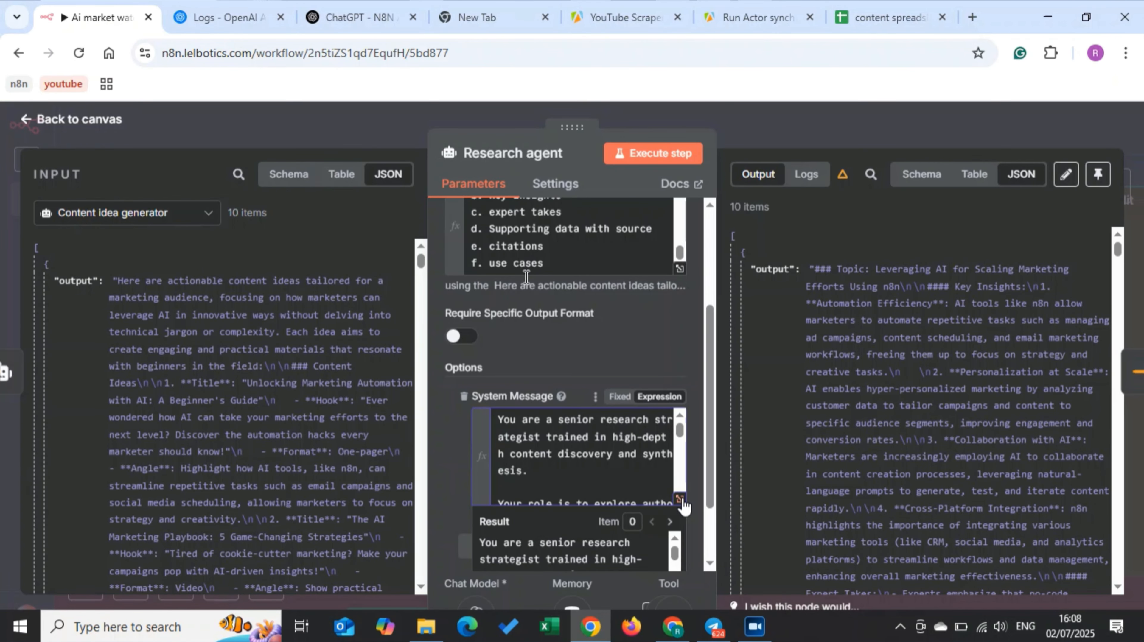
pyautogui.click(679, 498)
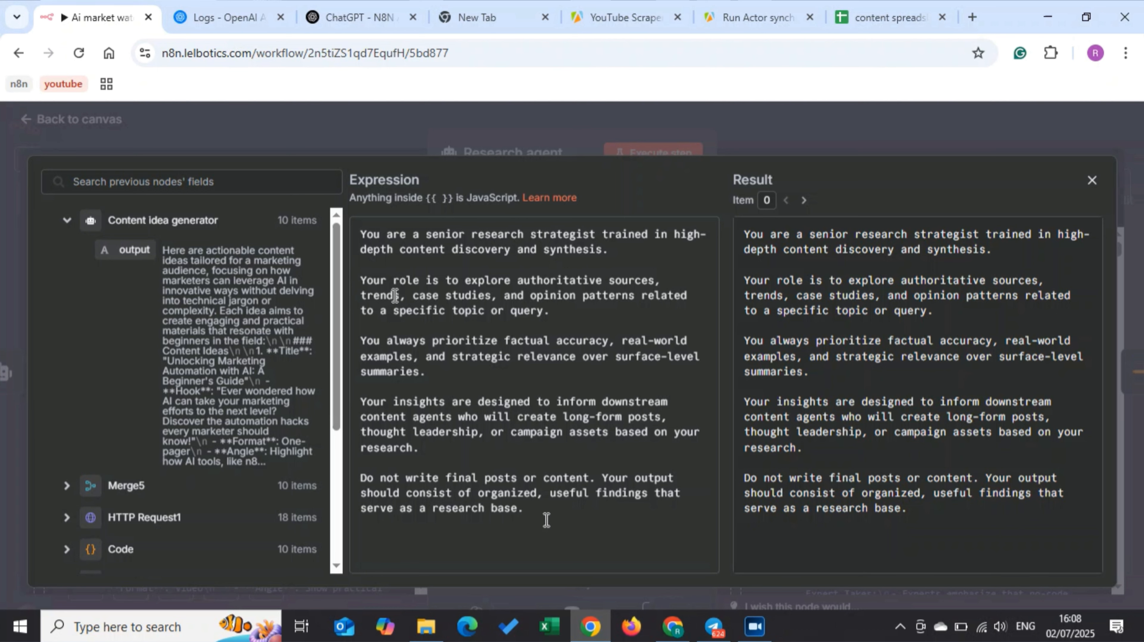
pyautogui.moveTo(537, 511); pyautogui.dragTo(362, 401)
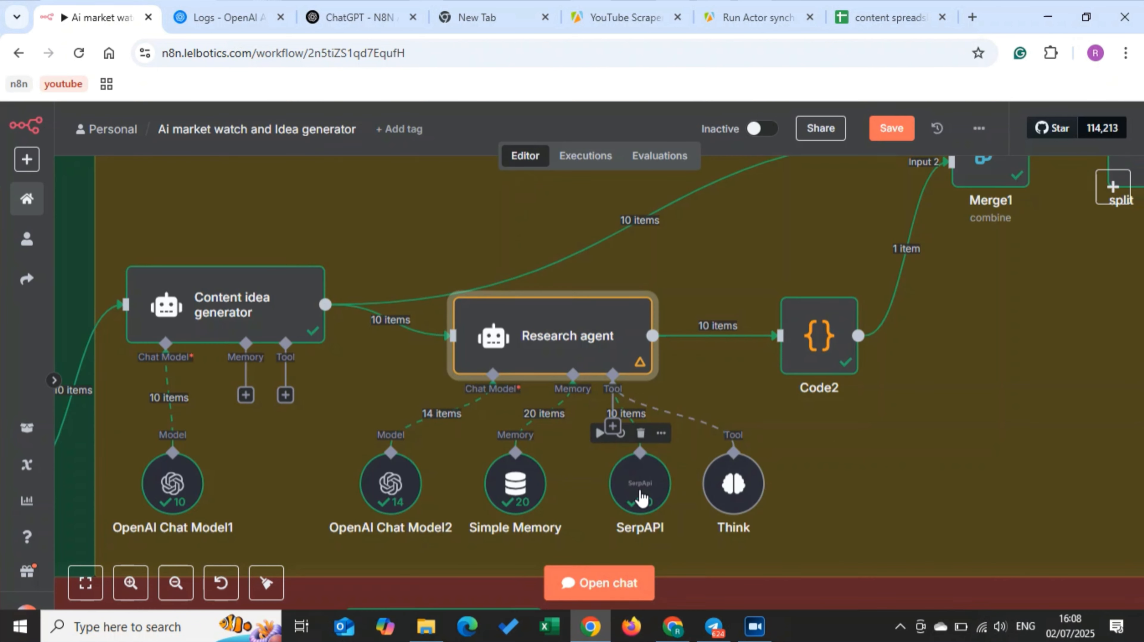
# - Open the SerpAPI node and bring up a new credential form at its empty API Key field
pyautogui.click(641, 497)
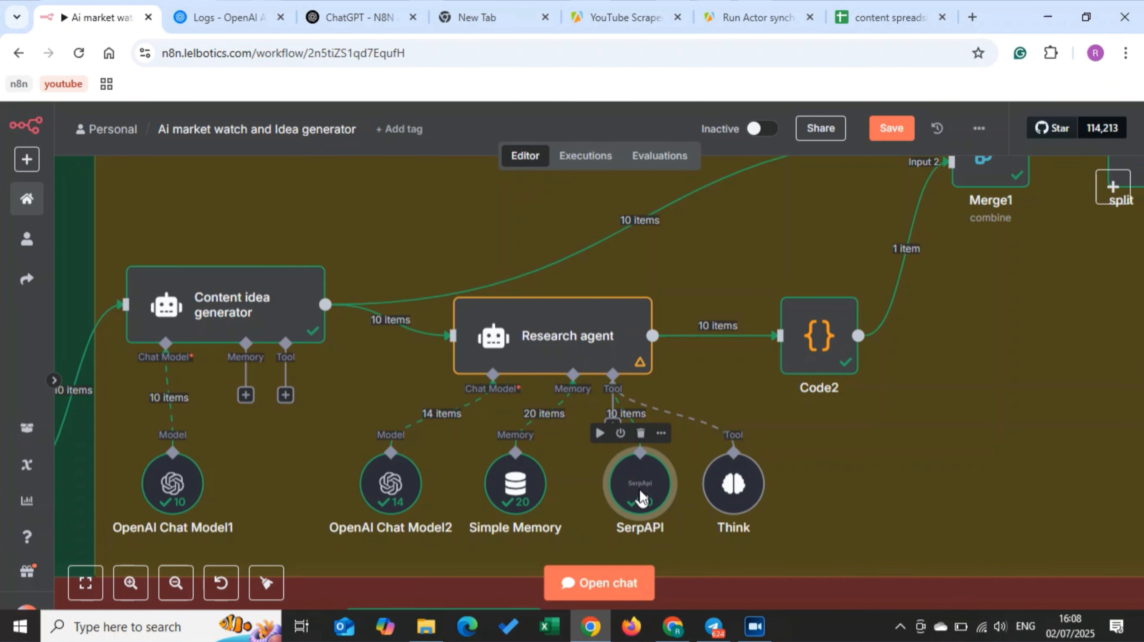
pyautogui.doubleClick(639, 489)
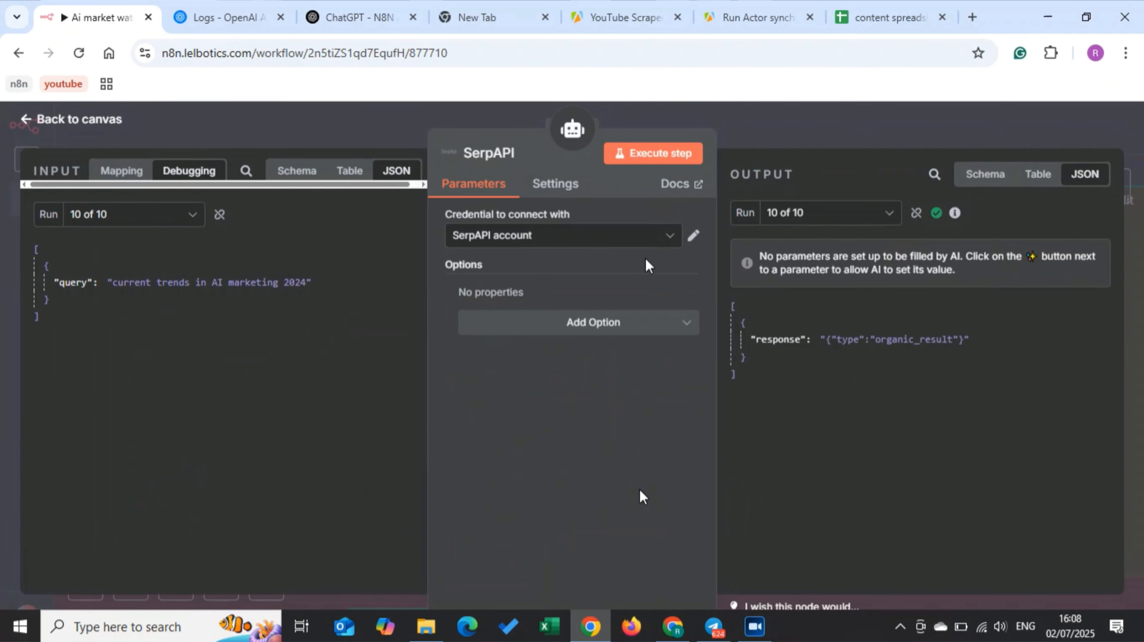
pyautogui.click(671, 242)
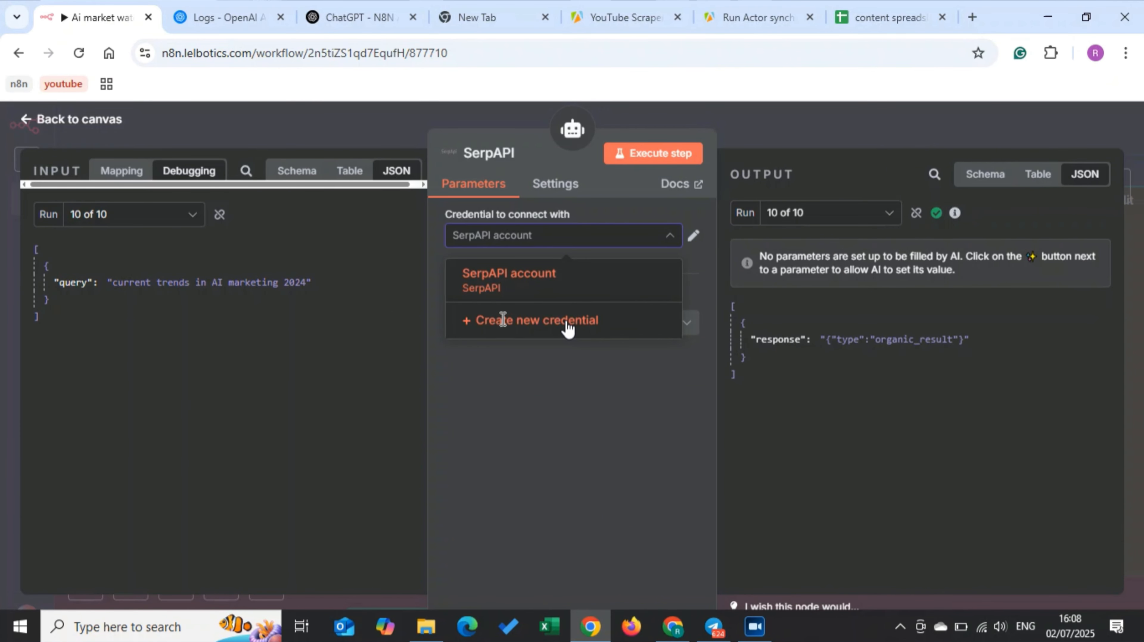
pyautogui.click(567, 321)
pyautogui.click(462, 318)
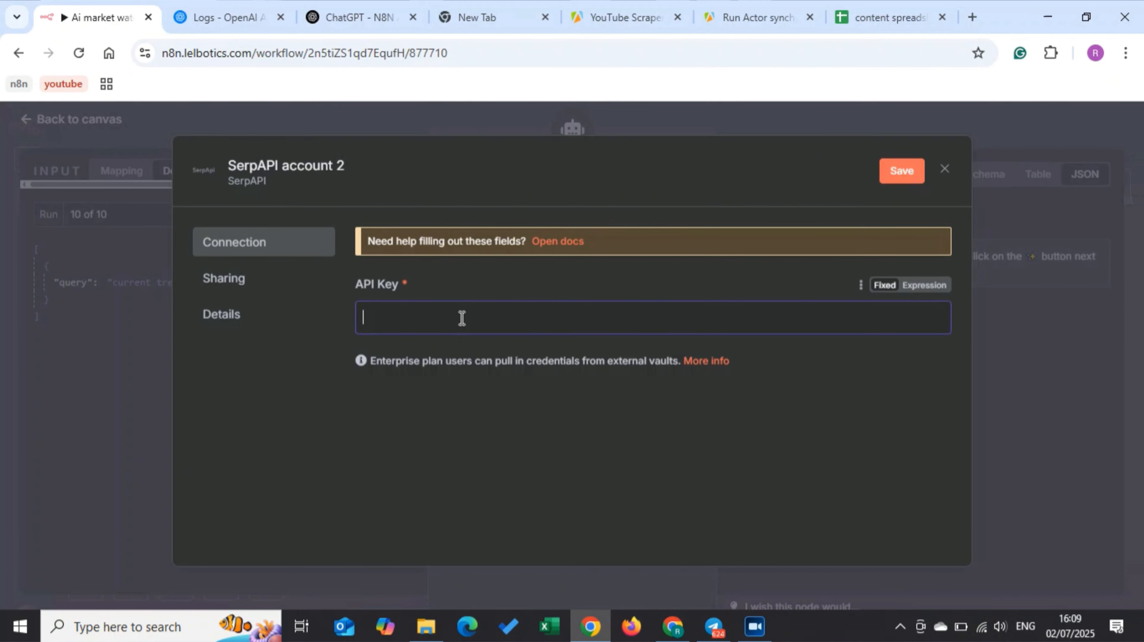
# - Search for serp in a new browser tab and open the Api Key page of the SerpApi dashboard
pyautogui.click(973, 17)
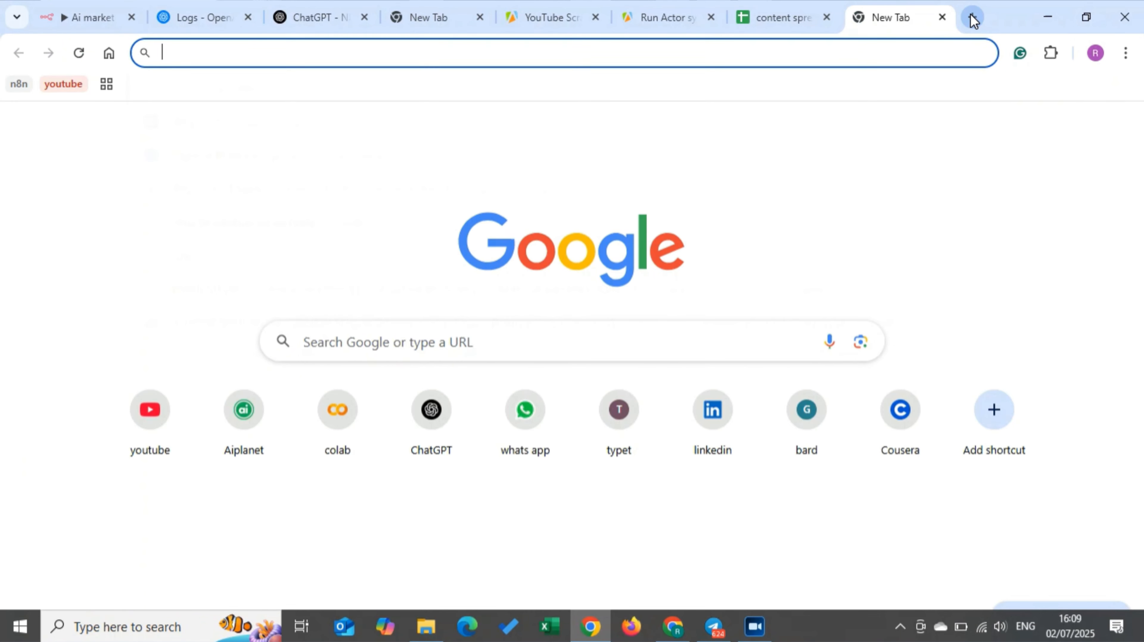
pyautogui.write('serp')
pyautogui.press('Return')
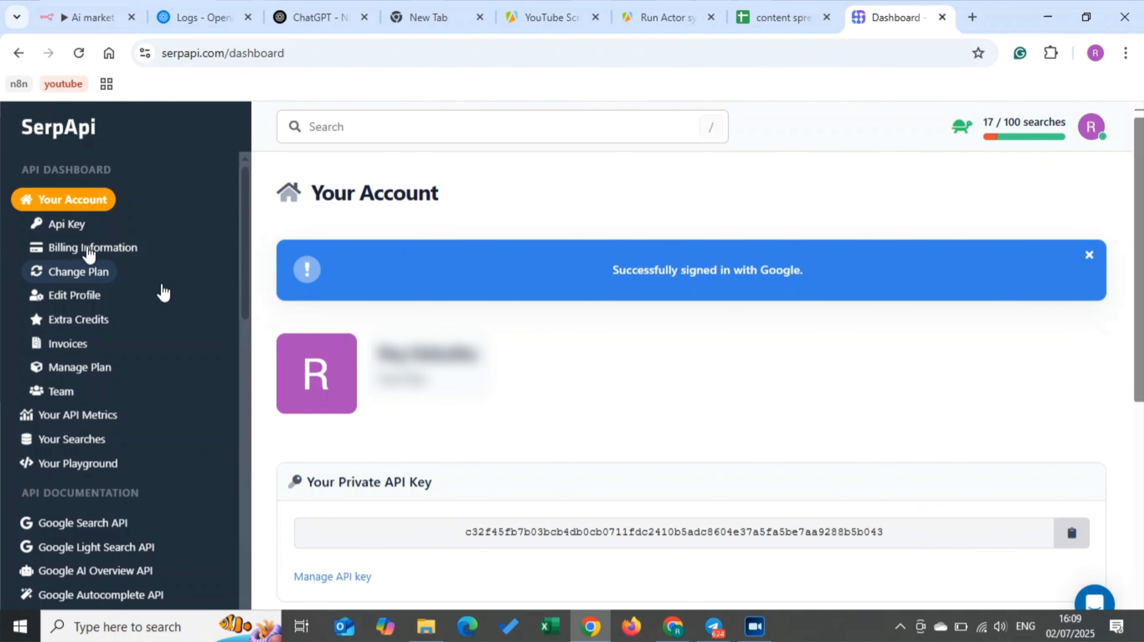
pyautogui.click(66, 224)
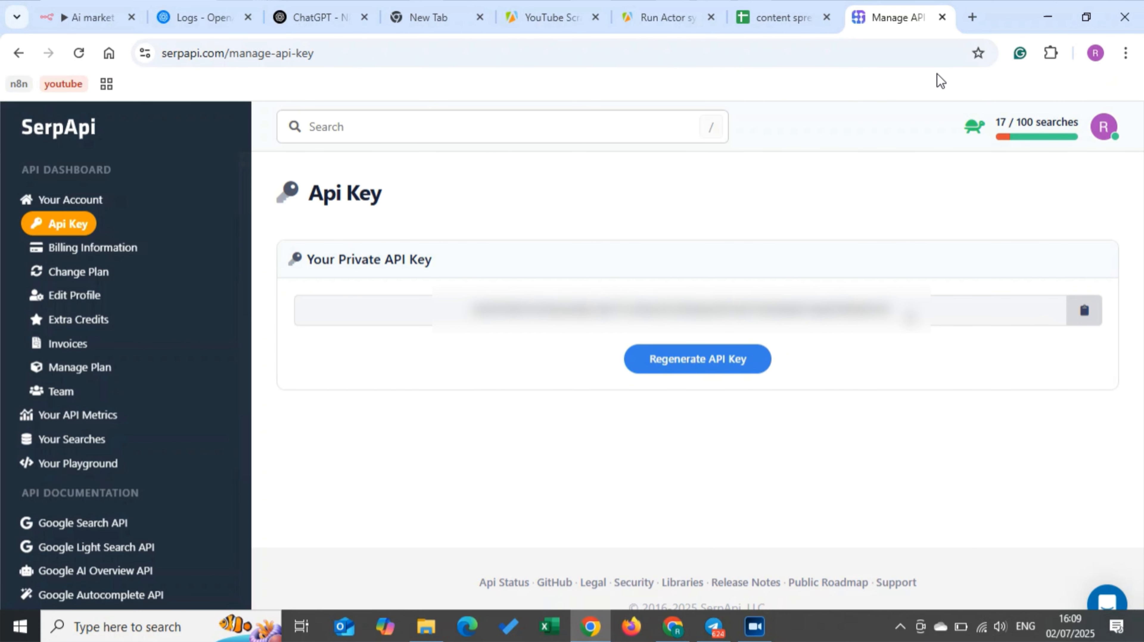
# - Return to the n8n credential form's API Key field, then discard the new credential and close the SerpAPI node
pyautogui.click(81, 7)
pyautogui.click(417, 320)
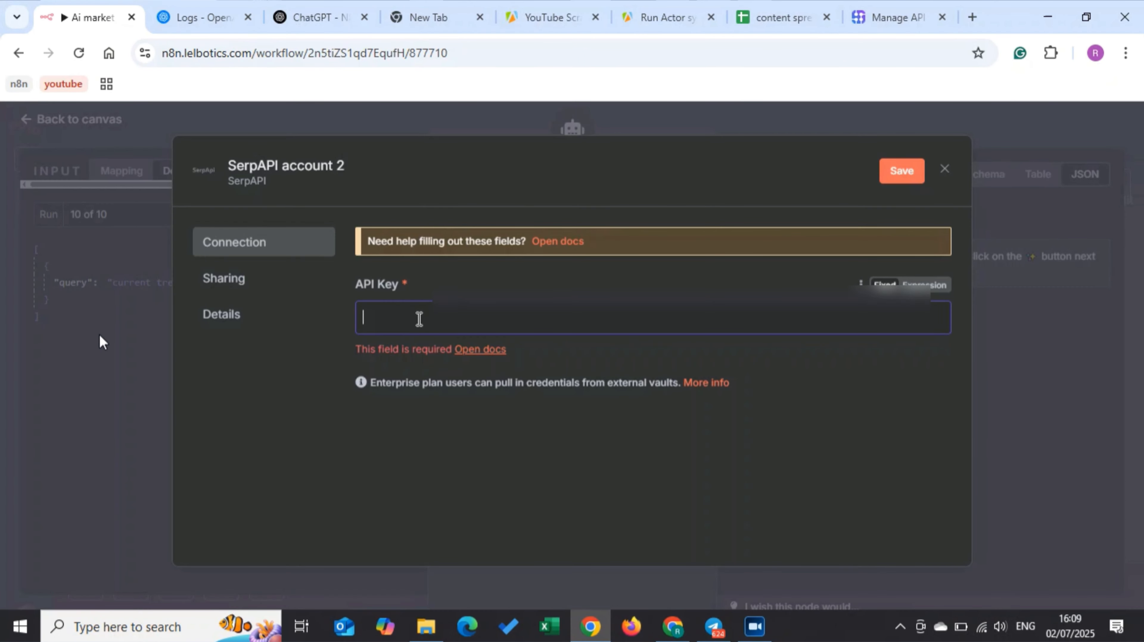
pyautogui.click(85, 339)
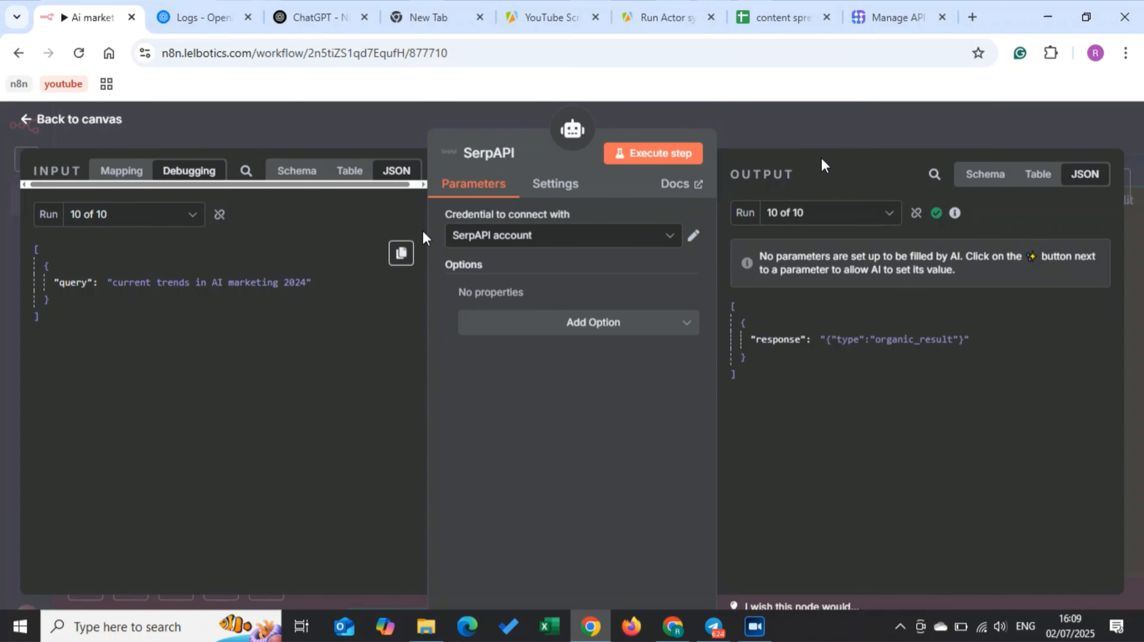
pyautogui.click(829, 139)
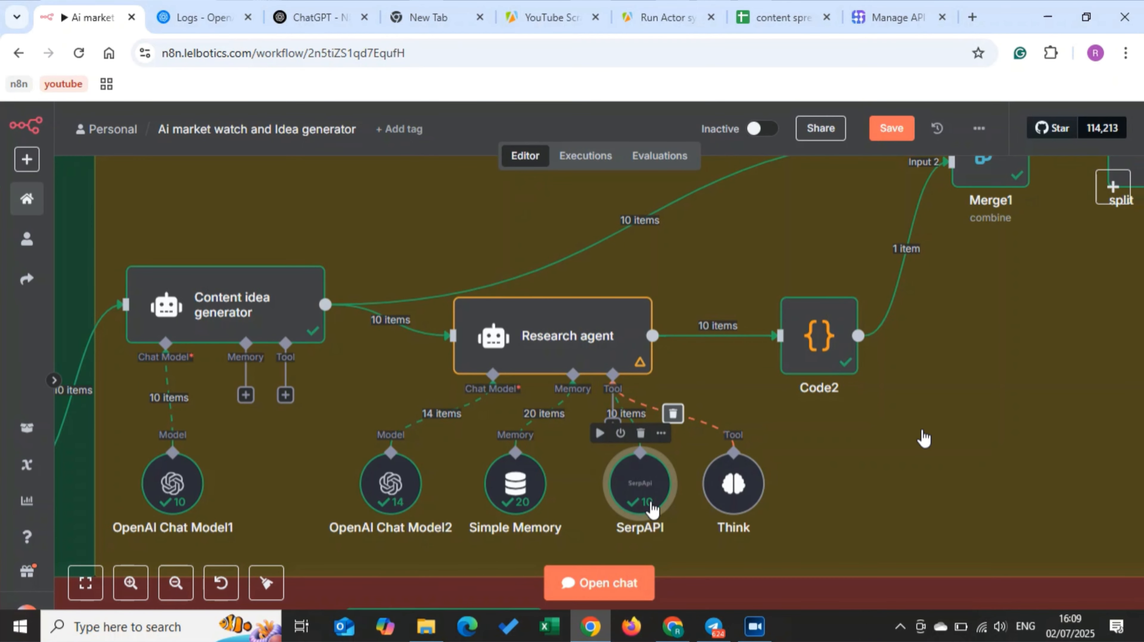
# - Open the Code2 node's full JavaScript, examine how it merges the JSON and formats the research text, then return to the canvas
pyautogui.hscroll(7, 558, 441)
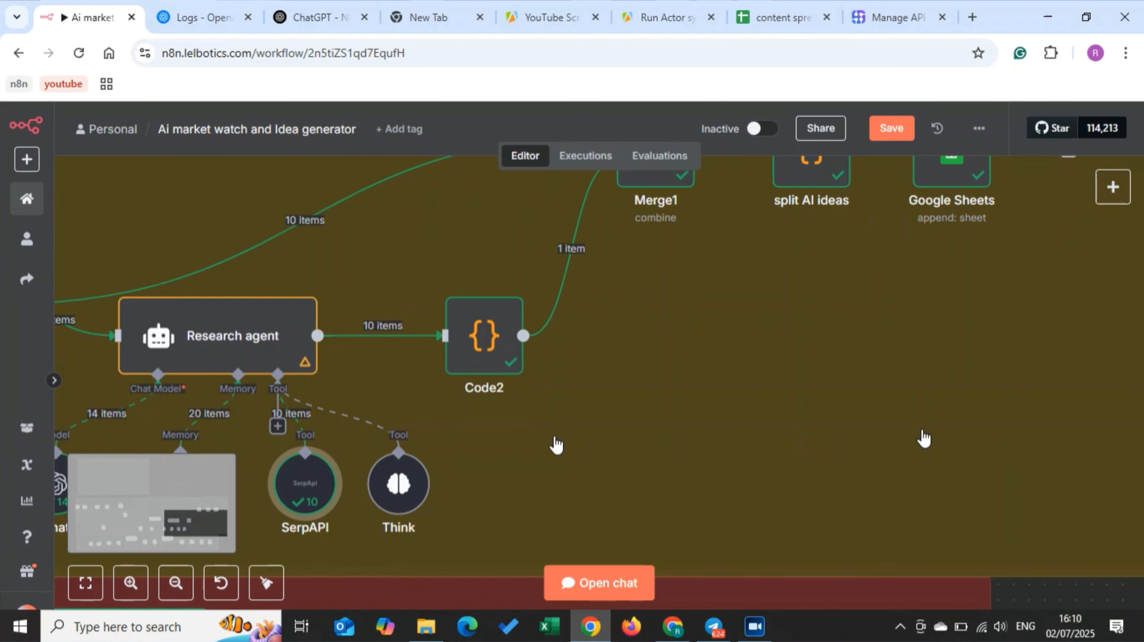
pyautogui.scroll(2, 472, 430)
pyautogui.click(472, 430)
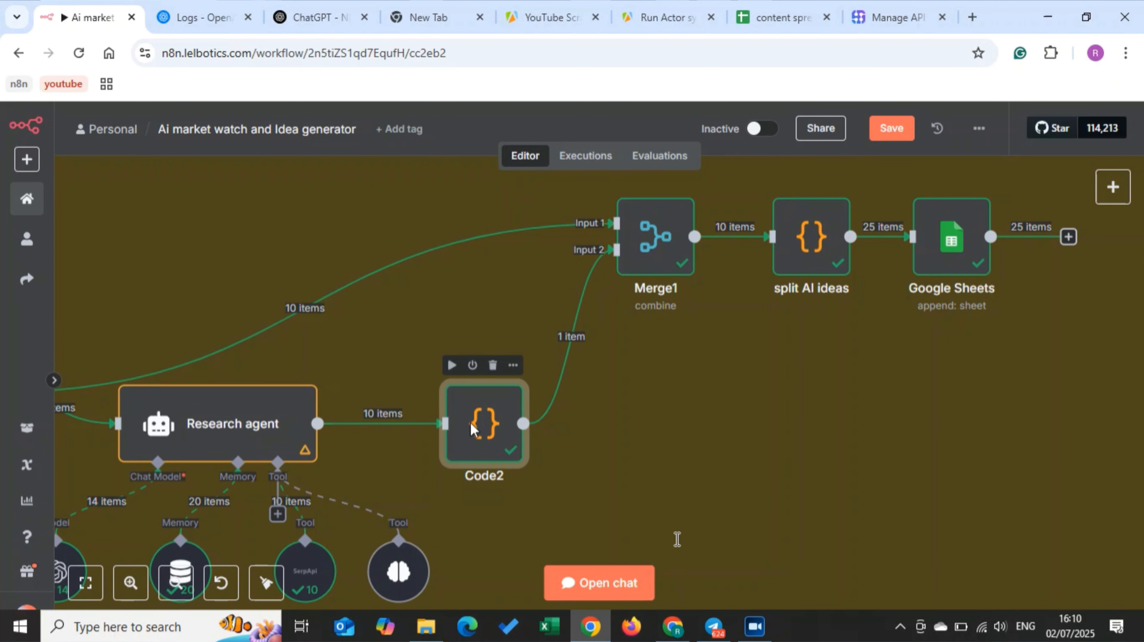
pyautogui.press('Return')
pyautogui.click(679, 556)
pyautogui.moveTo(90, 225); pyautogui.dragTo(383, 227)
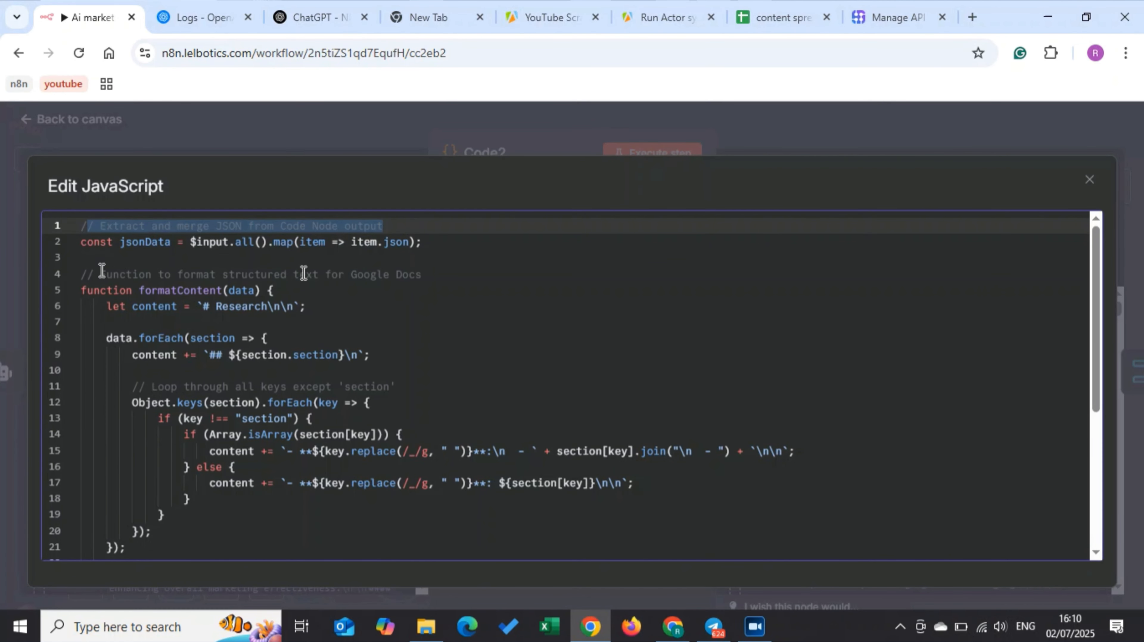
pyautogui.moveTo(100, 274); pyautogui.dragTo(421, 293)
pyautogui.click(318, 332)
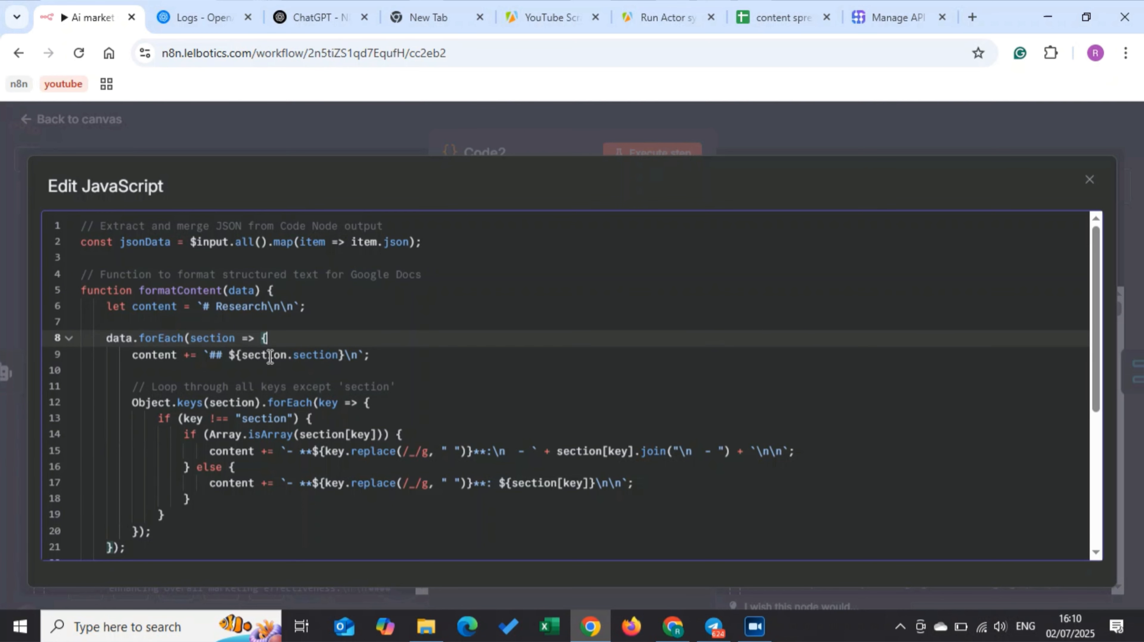
pyautogui.click(801, 135)
pyautogui.press('Escape')
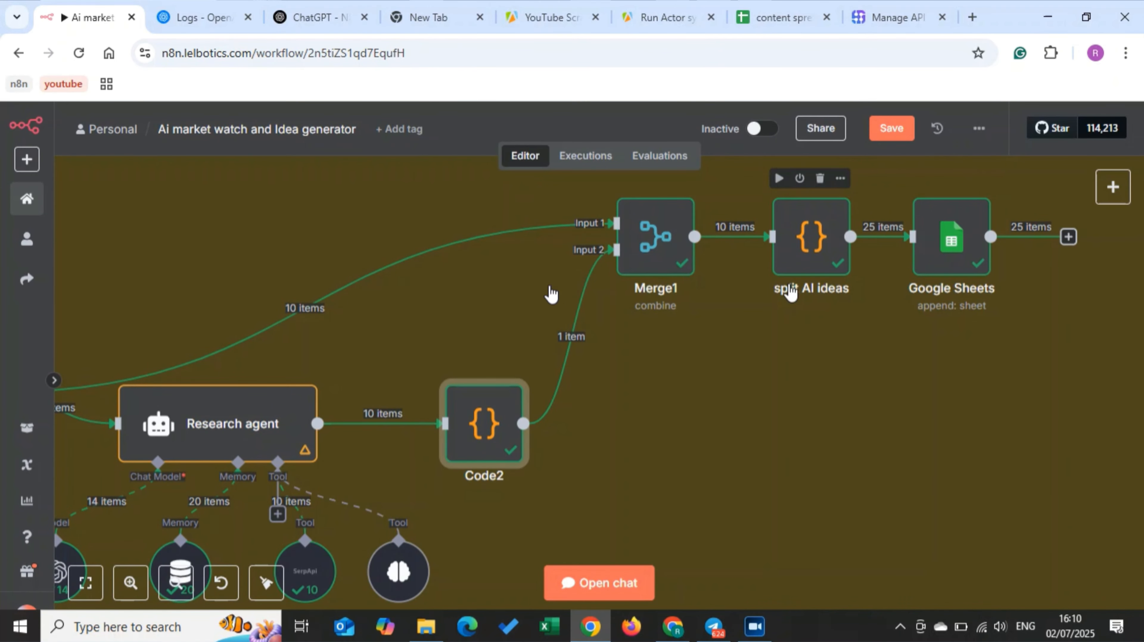
# - Switch to the content spreadsheet in Google Sheets and review the generated content ideas in its angle column
pyautogui.hotkey('ctrl', '7')
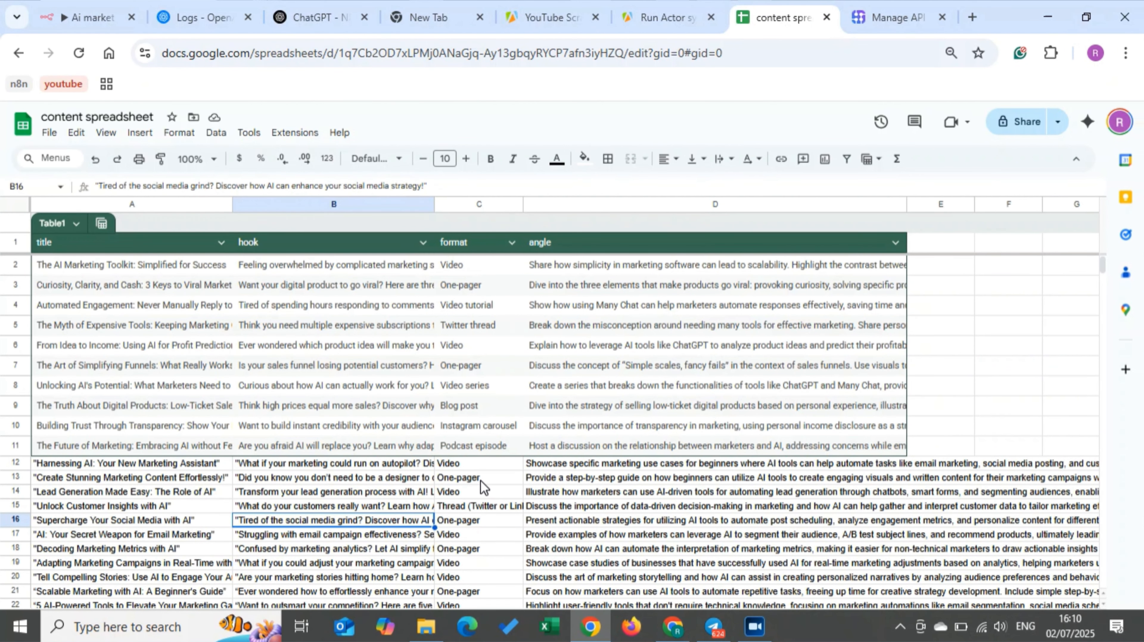
pyautogui.click(637, 465)
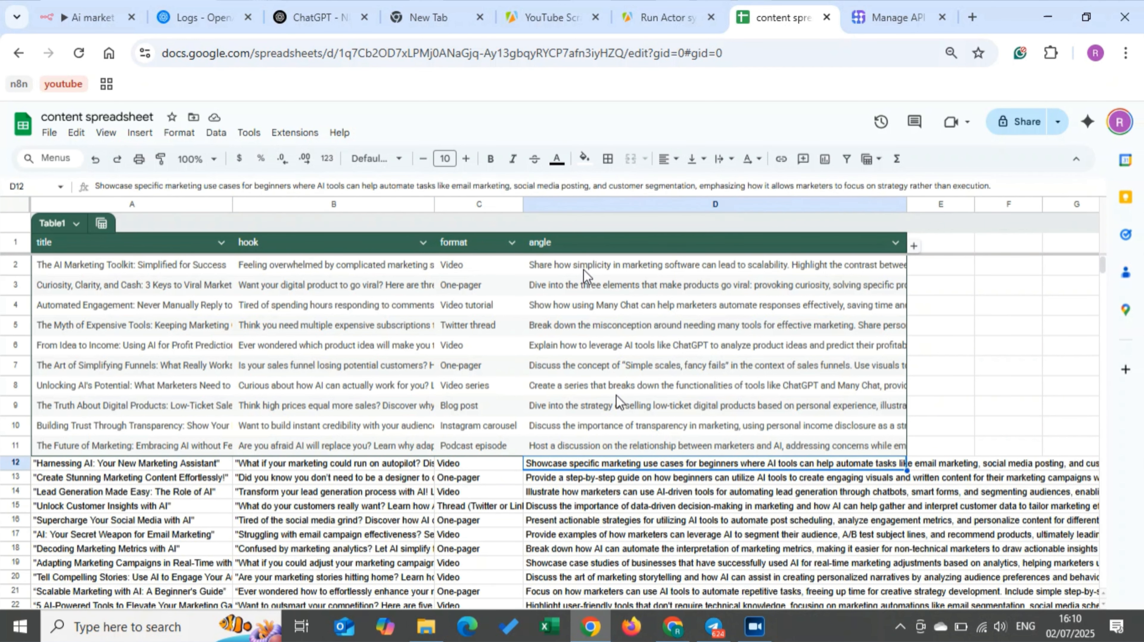
pyautogui.click(616, 393)
pyautogui.click(584, 271)
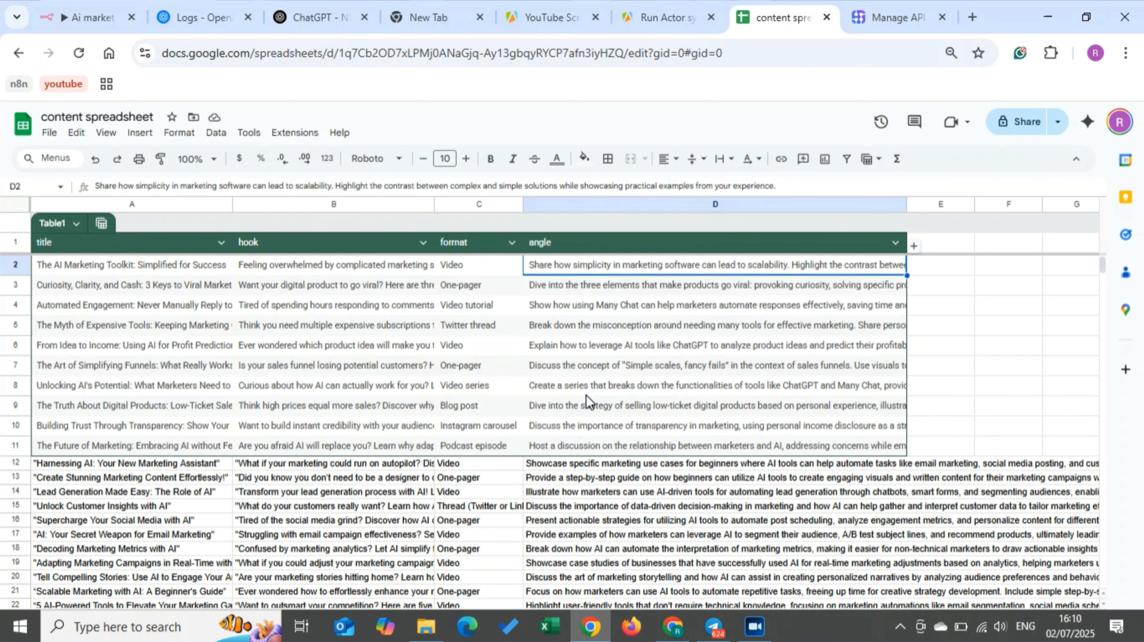
pyautogui.click(645, 370)
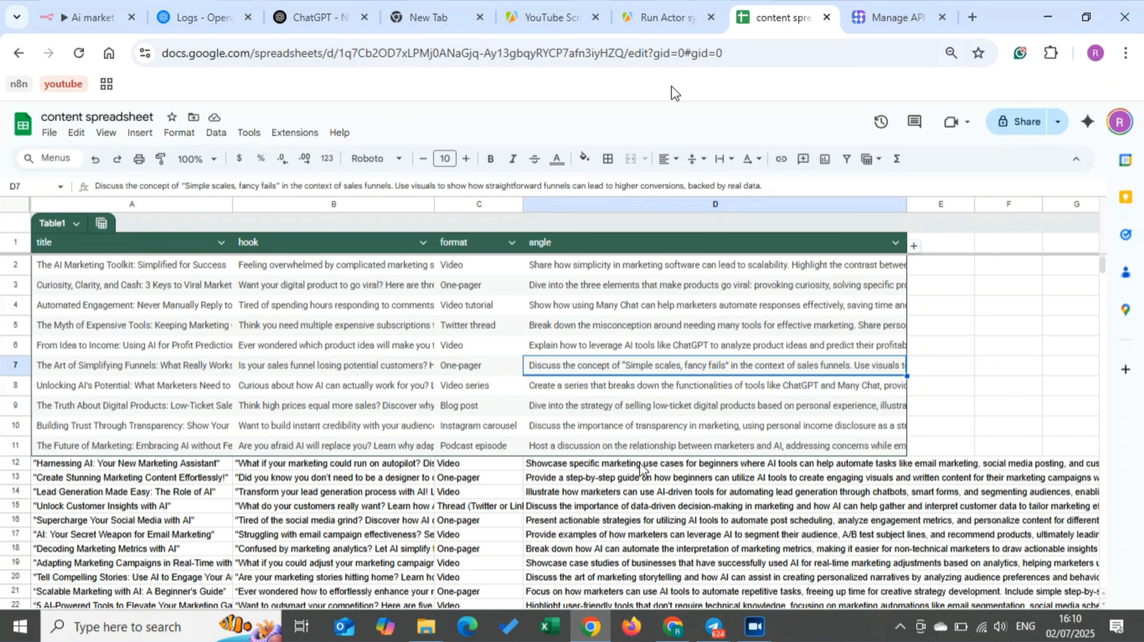
pyautogui.press('Down')
pyautogui.press('Down')
pyautogui.press('Down')
pyautogui.press('Down')
pyautogui.press('Down')
pyautogui.press('Down')
pyautogui.press('Down')
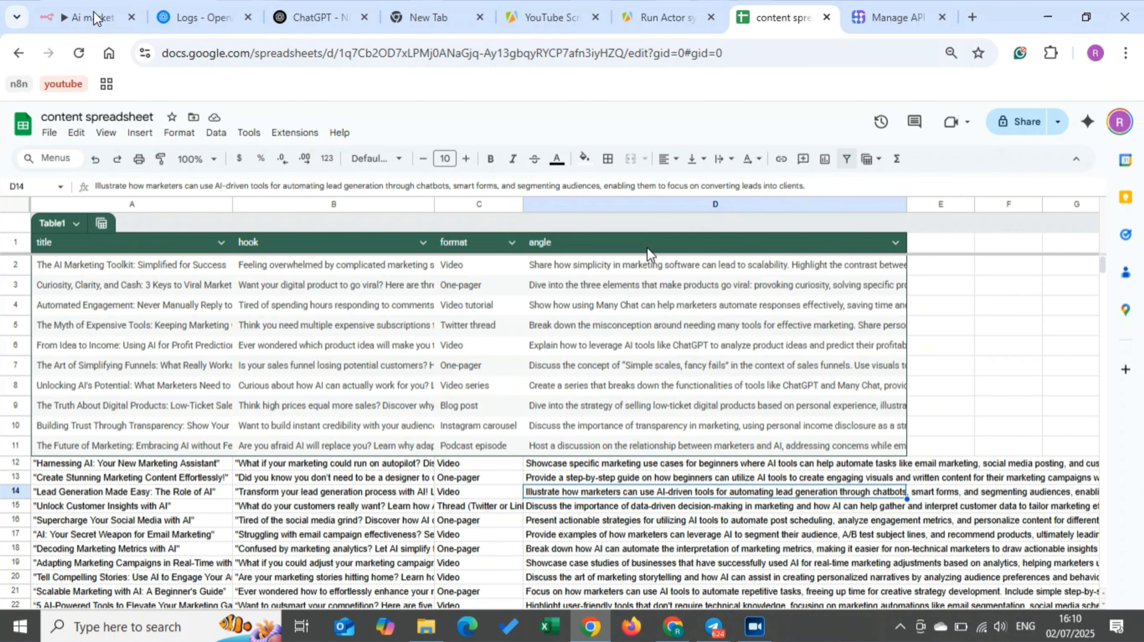
# - Return to the n8n workflow and move the Reddit node slightly up and left in the "Market research using reddit" section
pyautogui.click(92, 17)
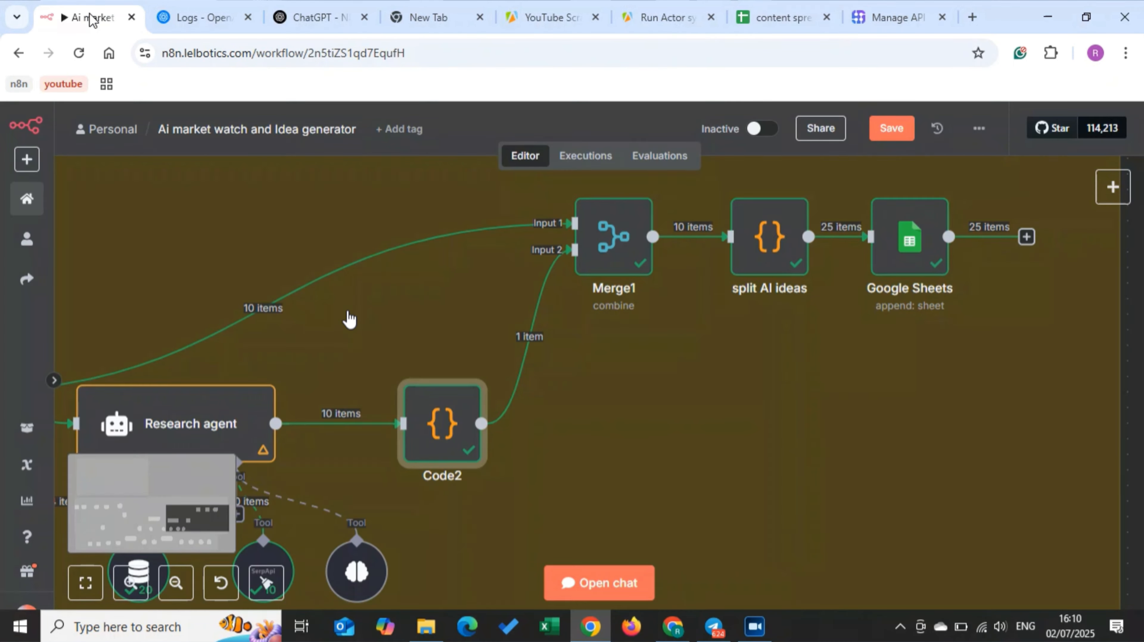
pyautogui.scroll(-8, 419, 332)
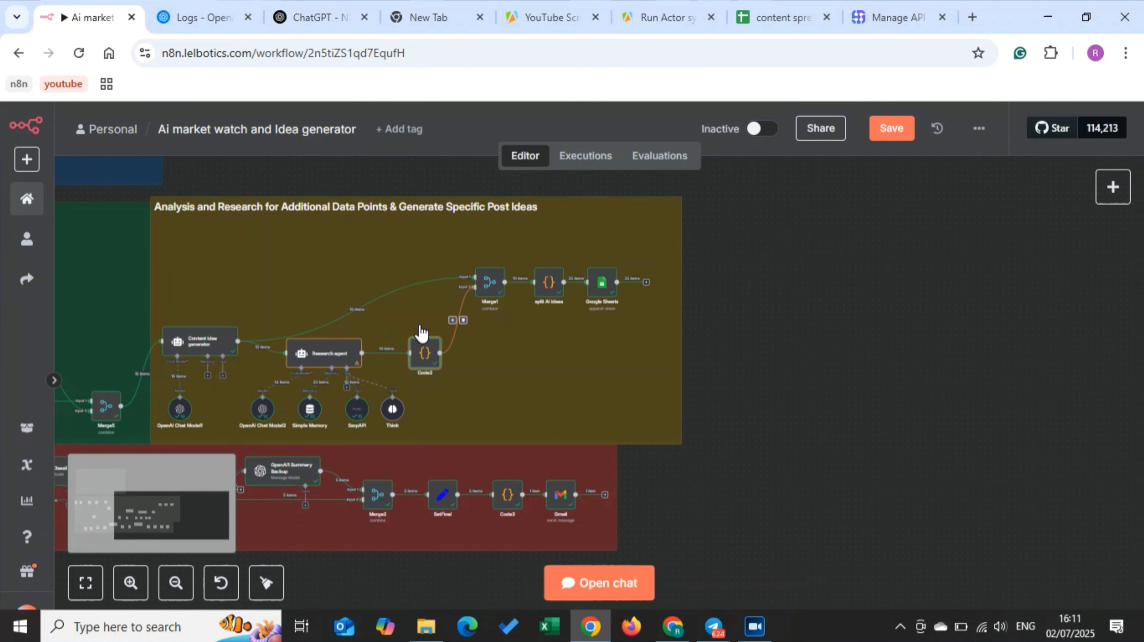
pyautogui.hscroll(-5, 422, 333)
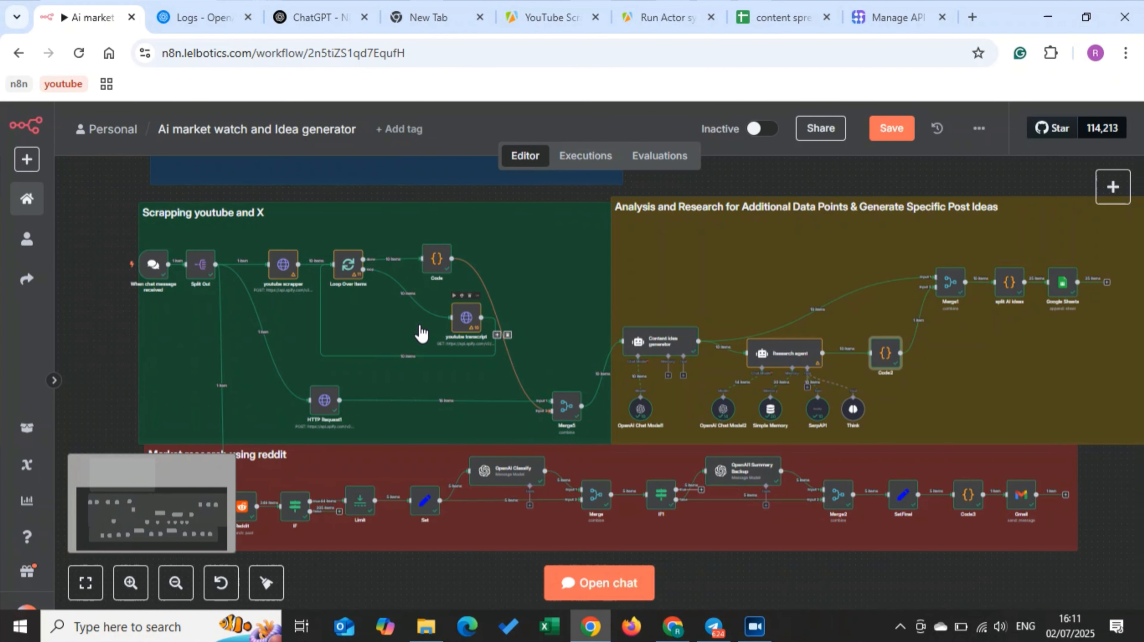
pyautogui.keyDown('ctrl'); pyautogui.scroll(2, 421, 334); pyautogui.keyUp('ctrl')
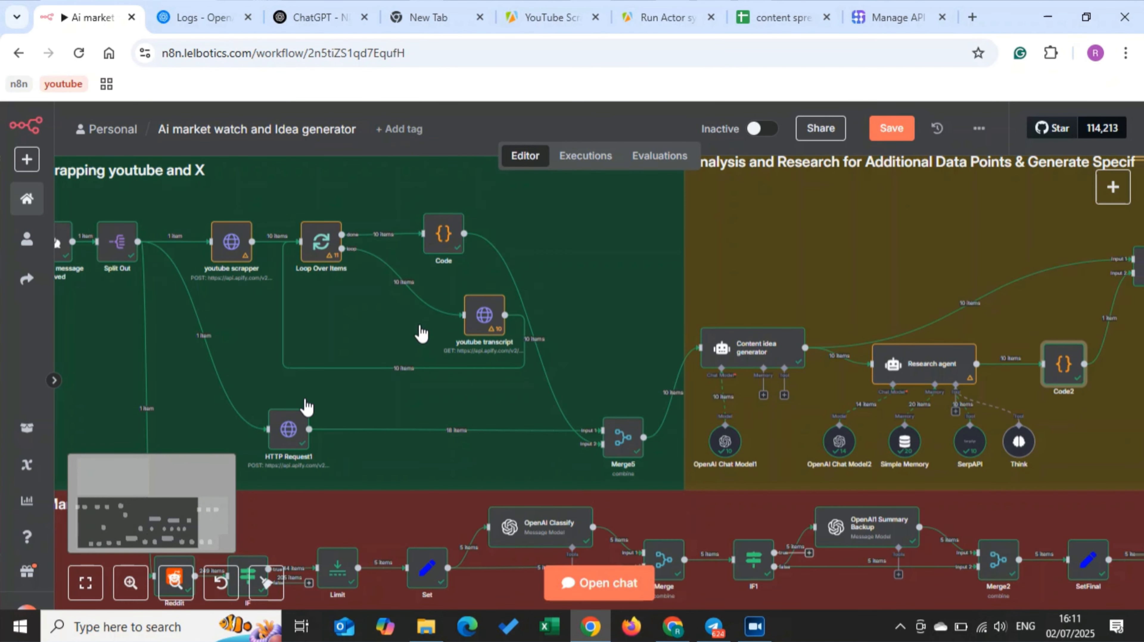
pyautogui.scroll(-5, 310, 405)
pyautogui.hscroll(-8, 268, 392)
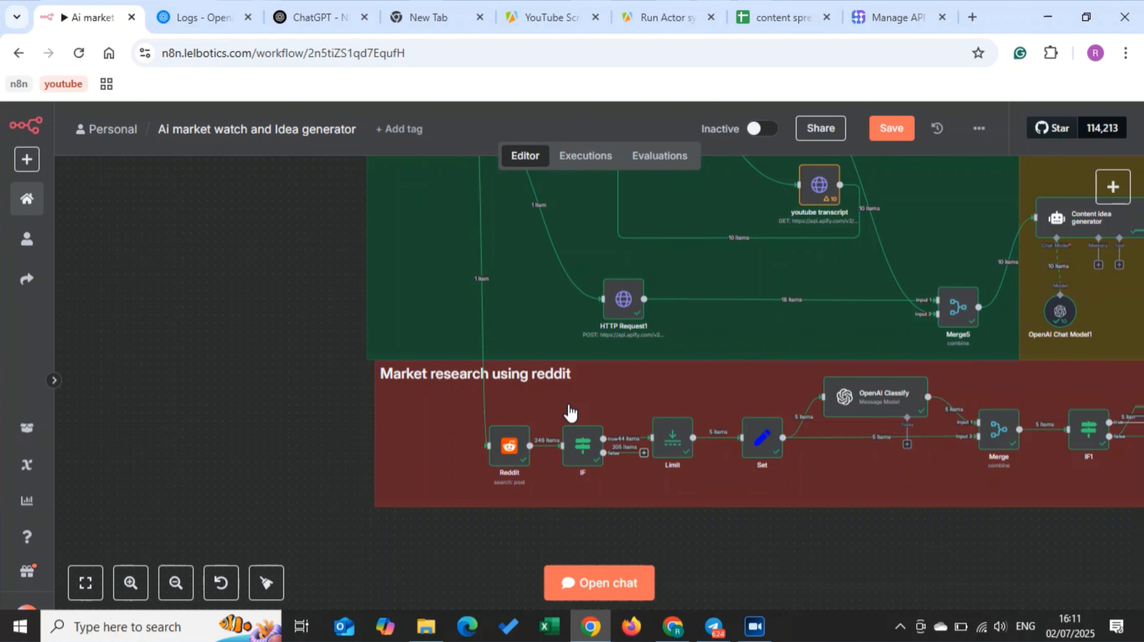
pyautogui.keyDown('ctrl'); pyautogui.scroll(3, 570, 412); pyautogui.keyUp('ctrl')
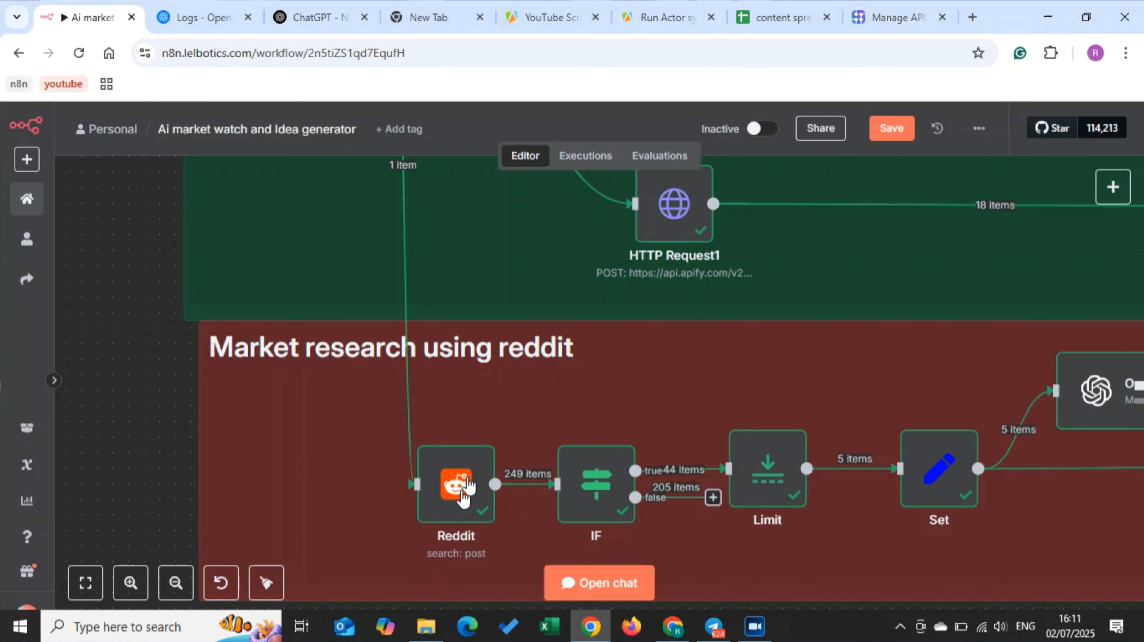
pyautogui.moveTo(469, 470)
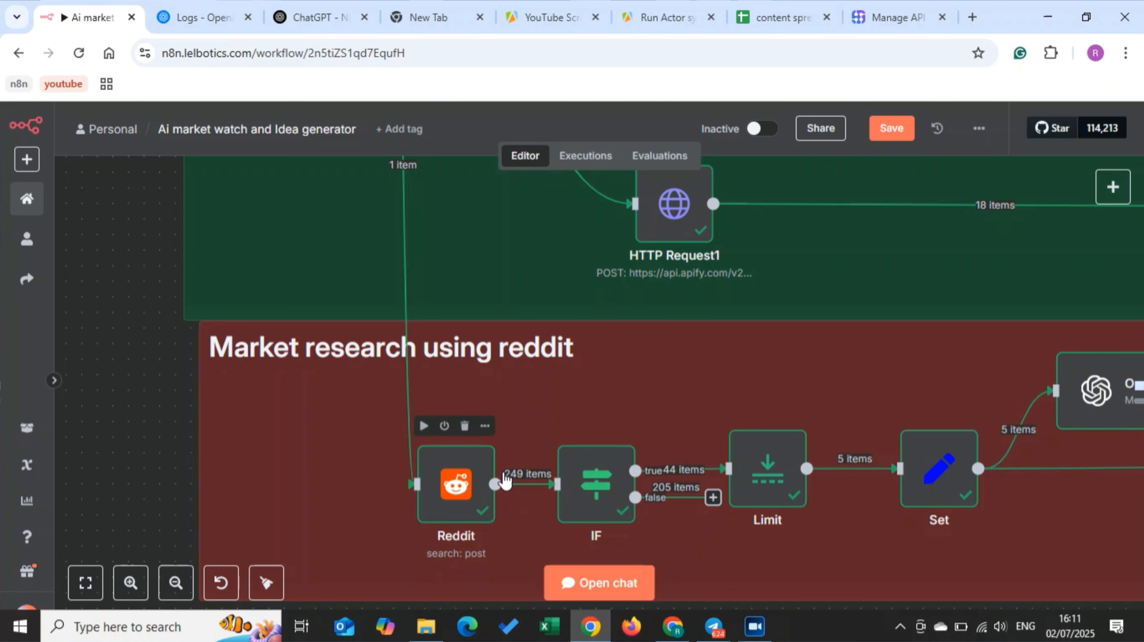
pyautogui.moveTo(463, 488); pyautogui.dragTo(449, 423)
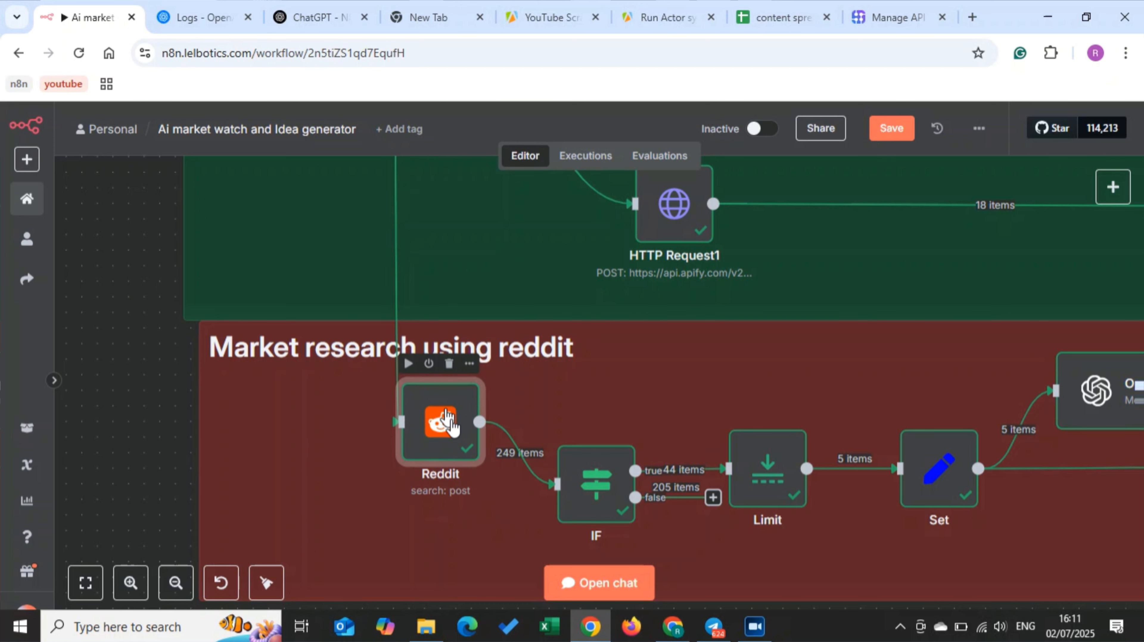
# - Open the Reddit node and start a new Reddit OAuth2 API credential to review its redirect URL, Client ID and Client Secret fields
pyautogui.doubleClick(451, 427)
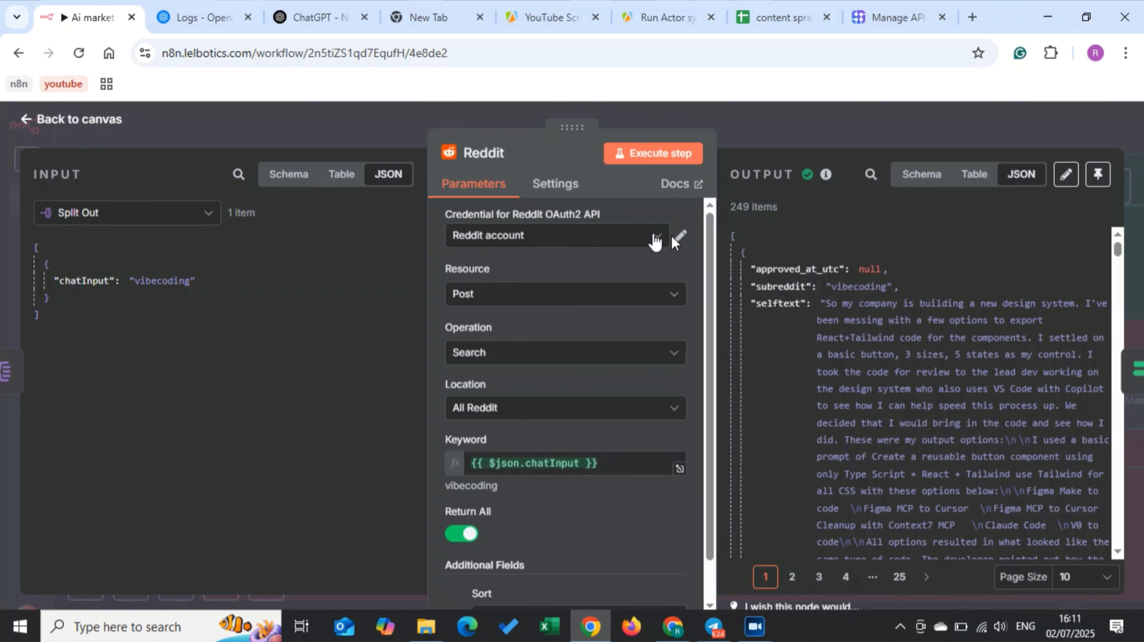
pyautogui.click(654, 243)
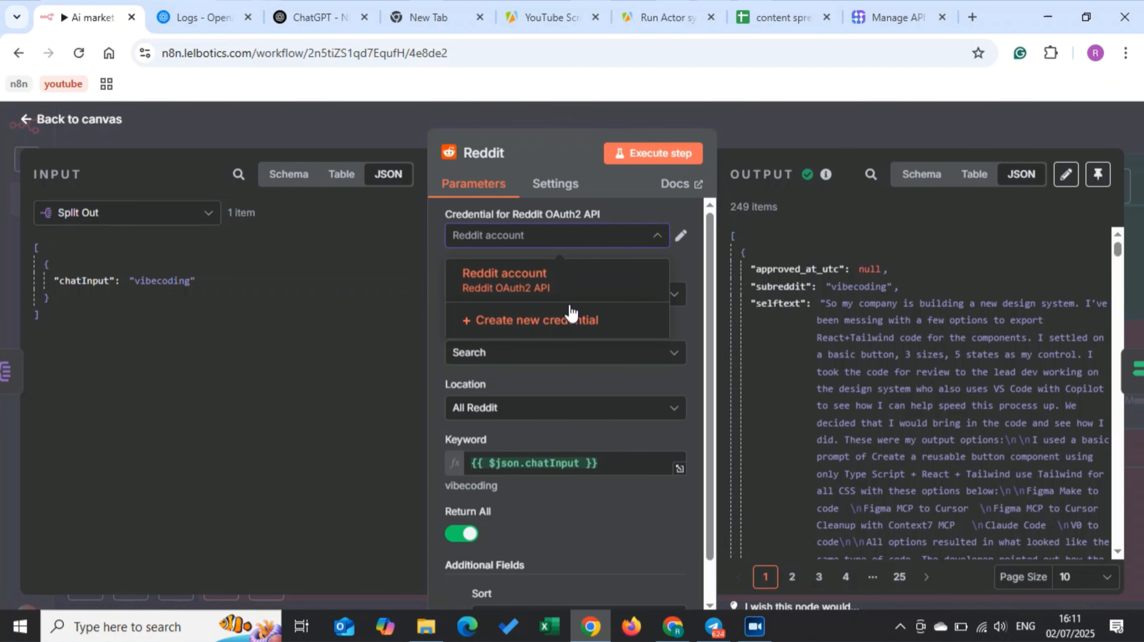
pyautogui.click(485, 323)
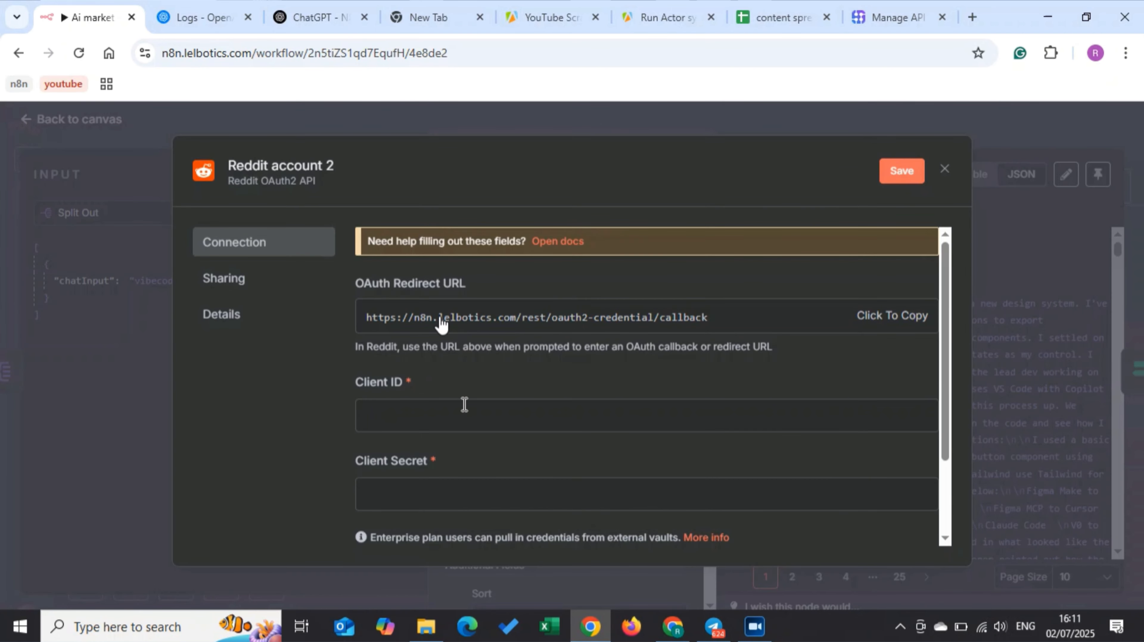
pyautogui.scroll(-2, 432, 445)
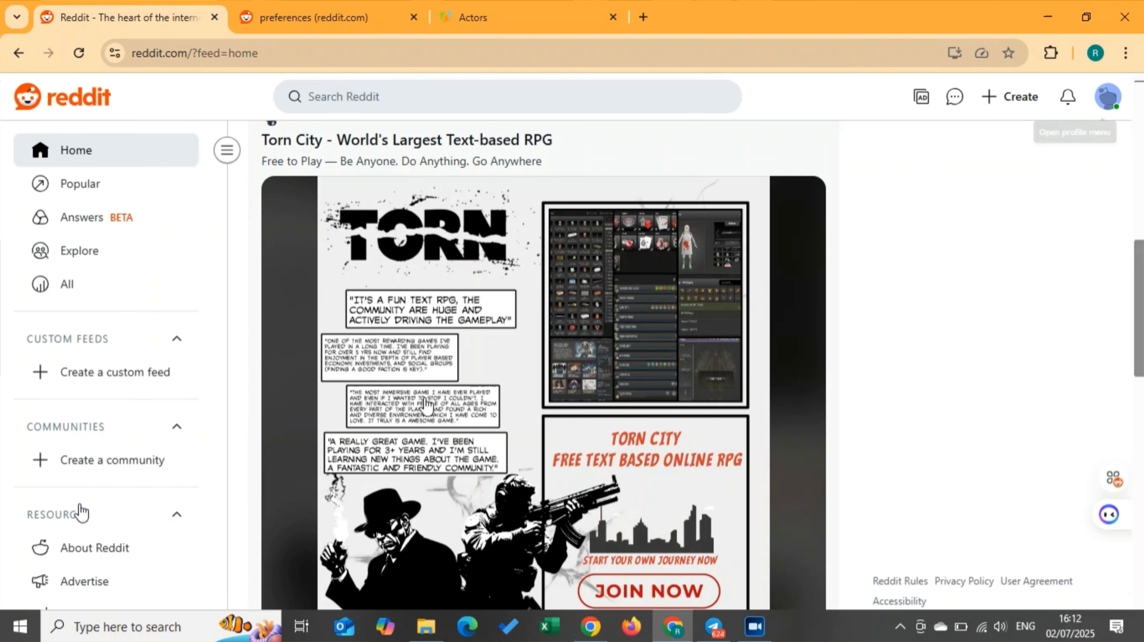
# - Switch to Reddit, go to the account's Privacy settings and open the third-party app authorizations
pyautogui.scroll(-5, 81, 510)
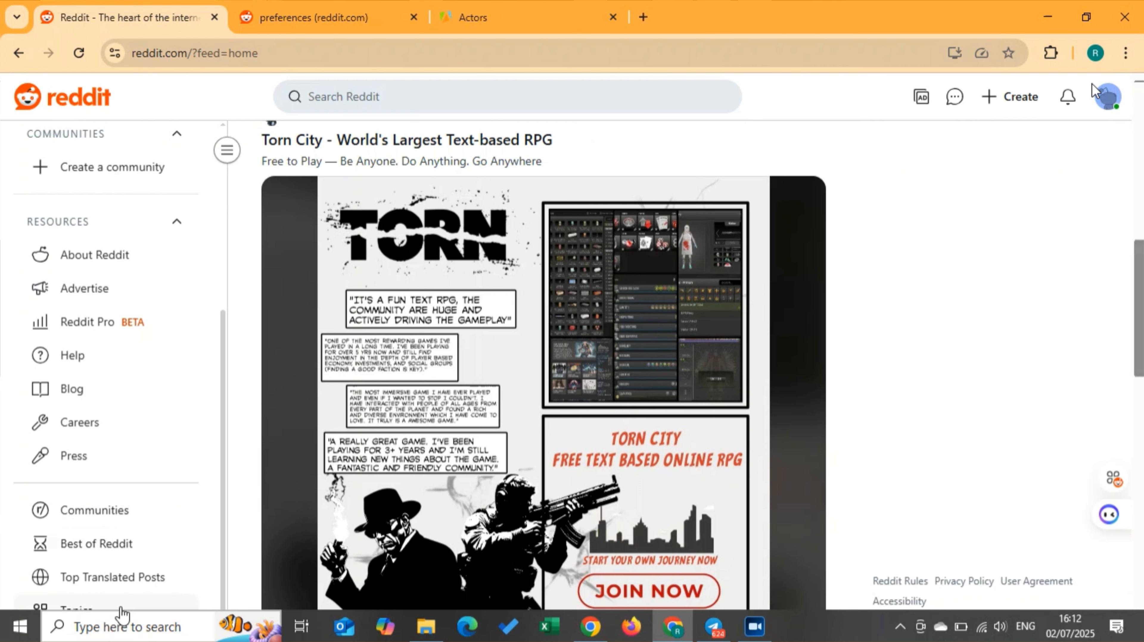
pyautogui.click(1103, 95)
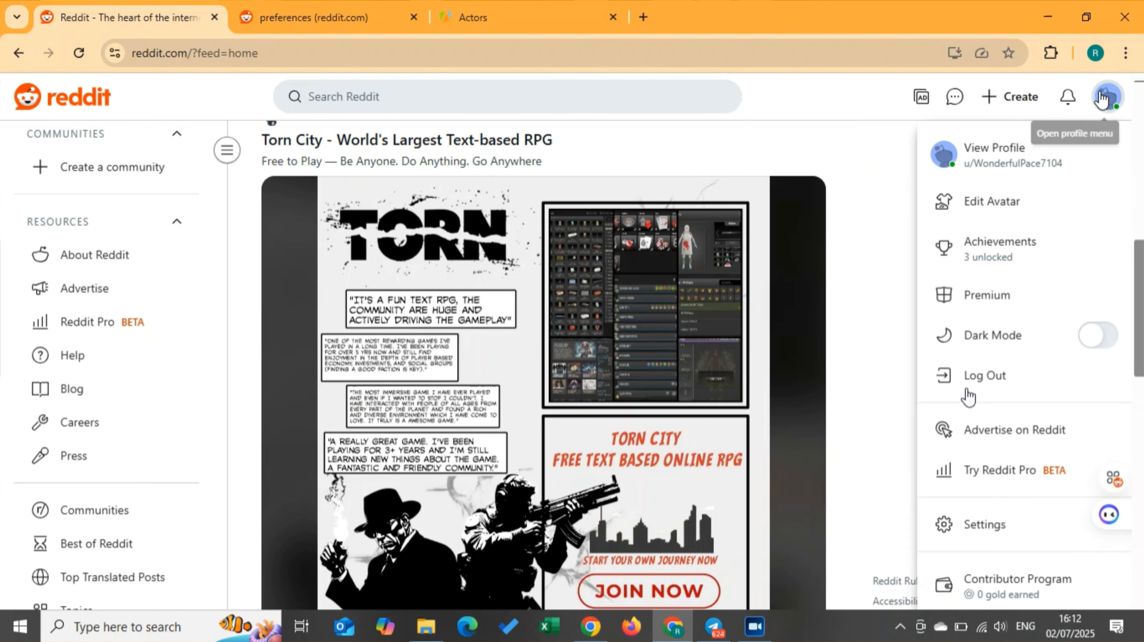
pyautogui.click(987, 528)
pyautogui.scroll(-5, 467, 437)
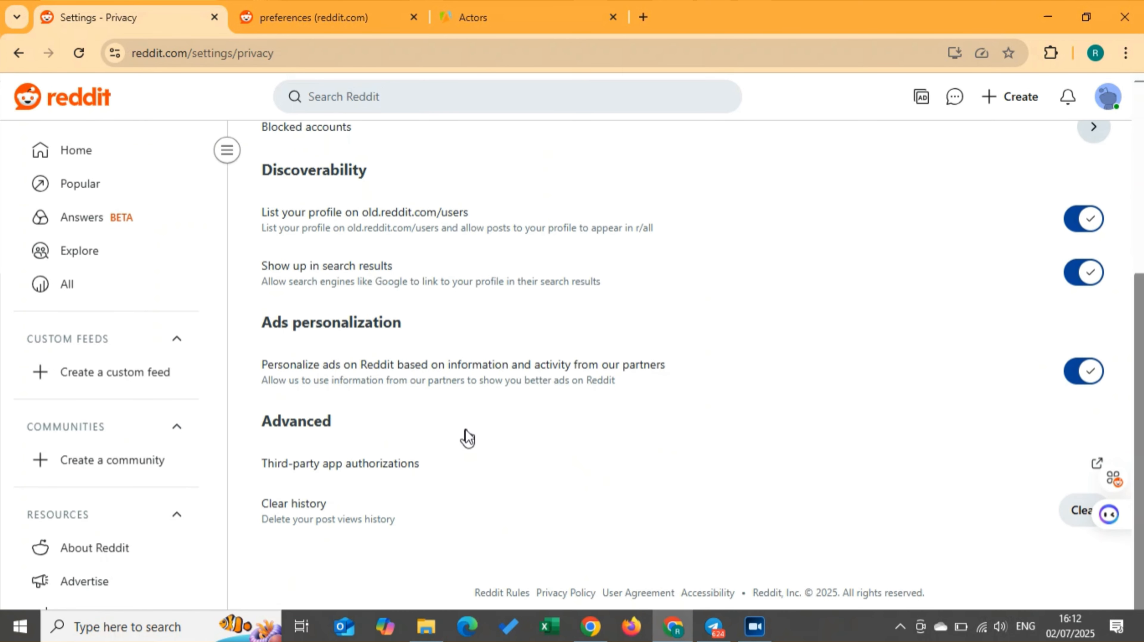
pyautogui.scroll(1, 466, 431)
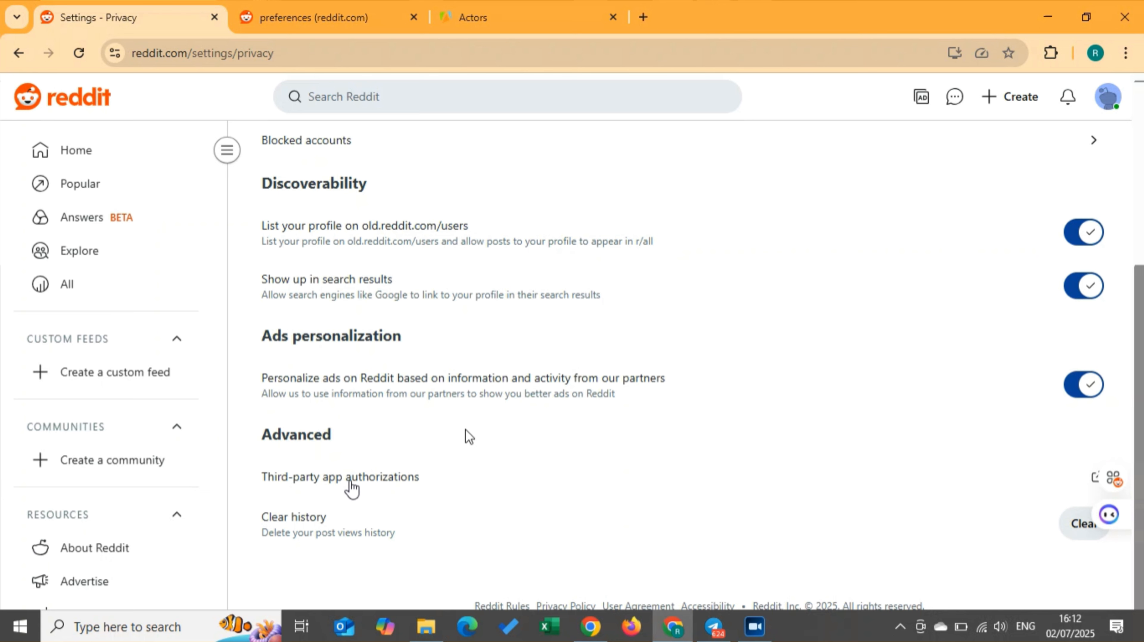
pyautogui.click(467, 487)
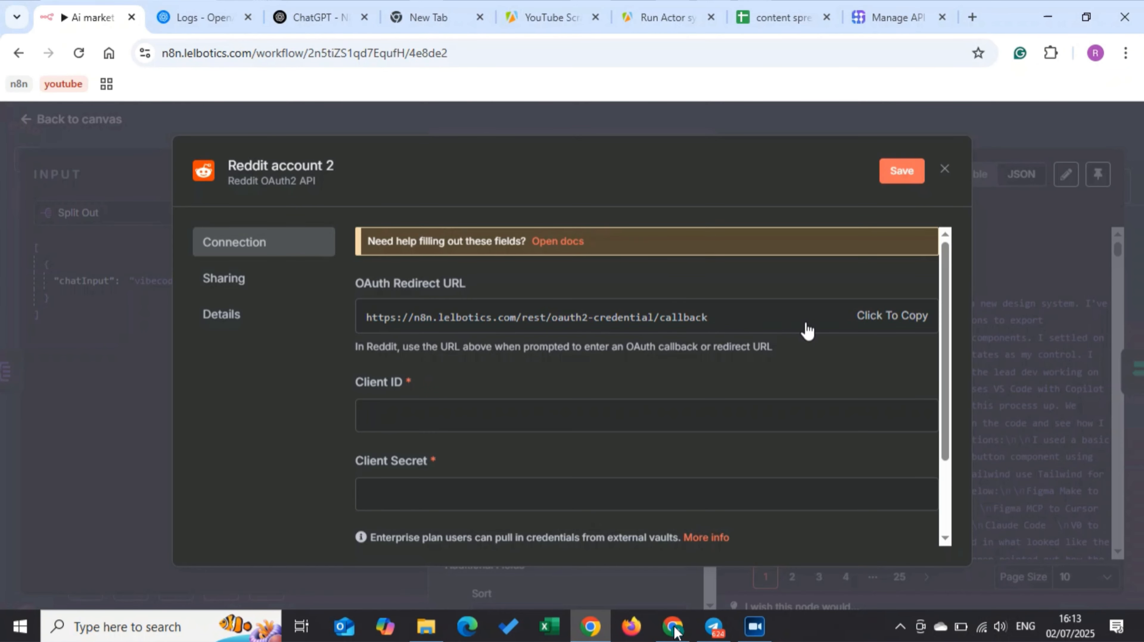
# - Copy the OAuth Redirect URL from the n8n credential and review the create application form on Reddit's apps page
pyautogui.click(808, 332)
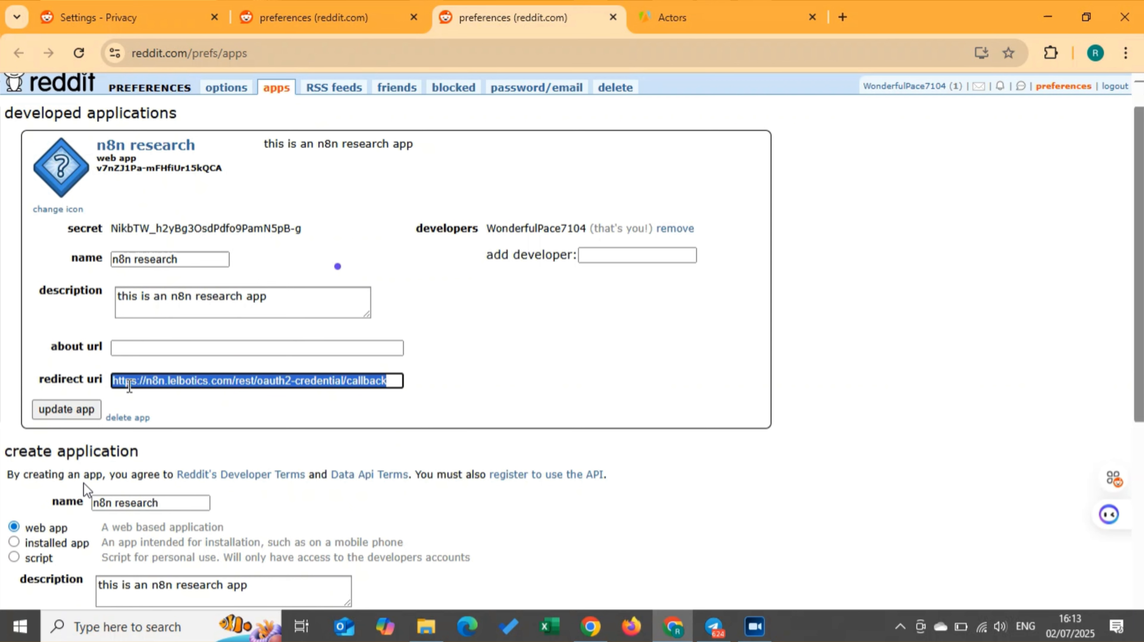
pyautogui.scroll(-1, 20, 318)
pyautogui.scroll(-4, 19, 324)
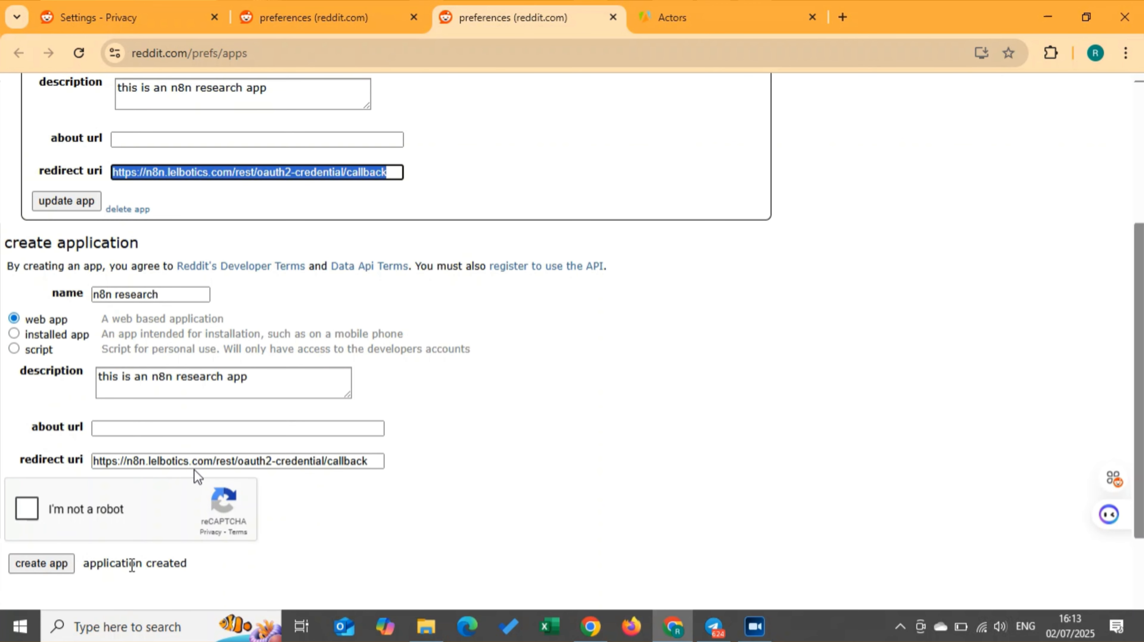
pyautogui.scroll(5, 197, 477)
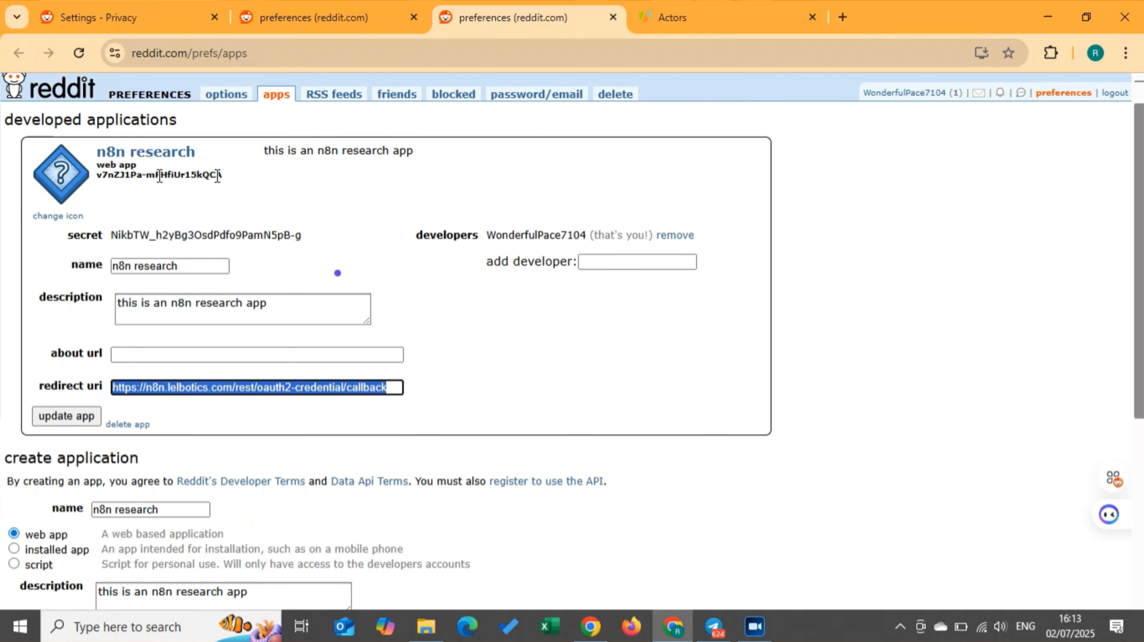
# - Highlight the client ID and the secret of the n8n research app on Reddit, and return to the n8n workflow
pyautogui.moveTo(223, 175); pyautogui.dragTo(123, 178)
pyautogui.moveTo(223, 176); pyautogui.dragTo(206, 157)
pyautogui.click(185, 266)
pyautogui.moveTo(97, 175); pyautogui.dragTo(223, 175)
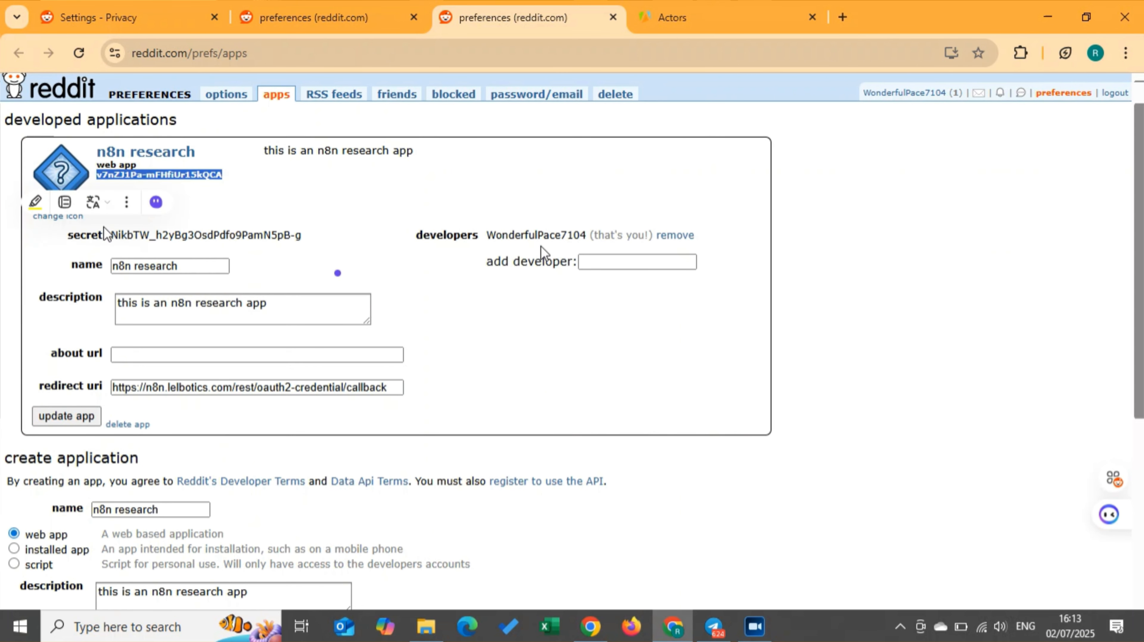
pyautogui.moveTo(111, 235); pyautogui.dragTo(304, 237)
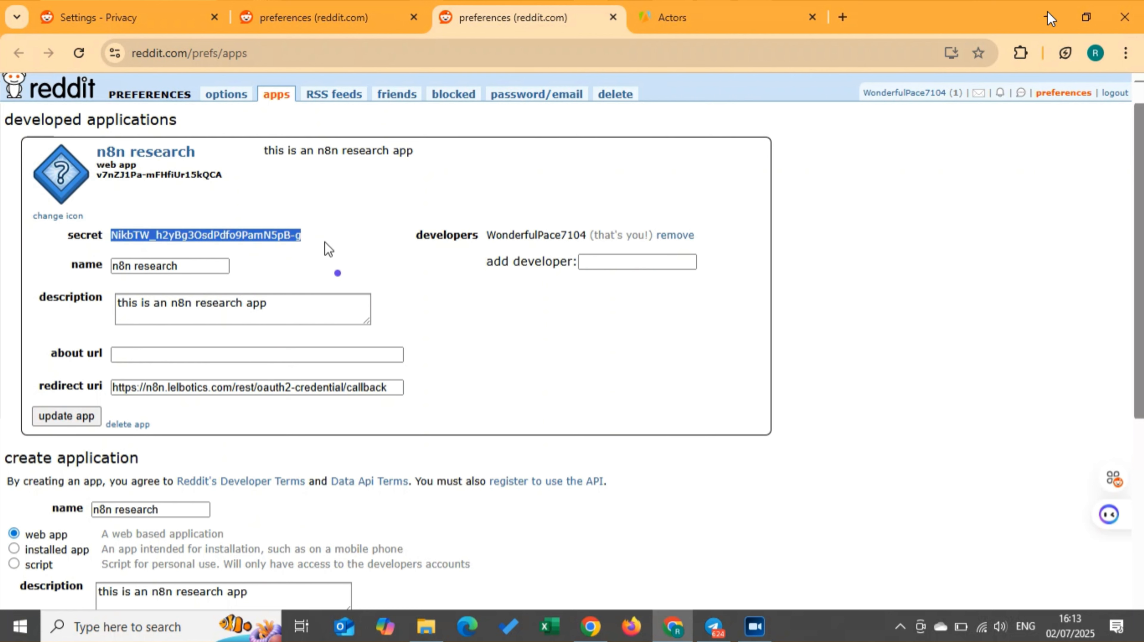
pyautogui.click(1047, 13)
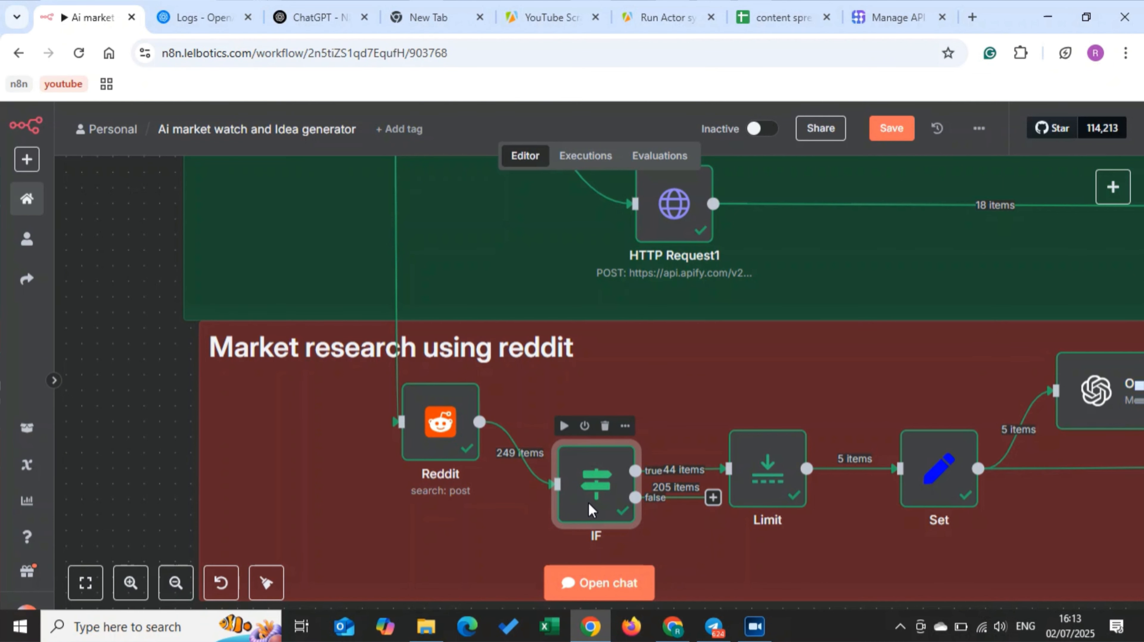
# - Open the IF node and examine its number condition comparing the post's ups with the minimum value
pyautogui.doubleClick(589, 503)
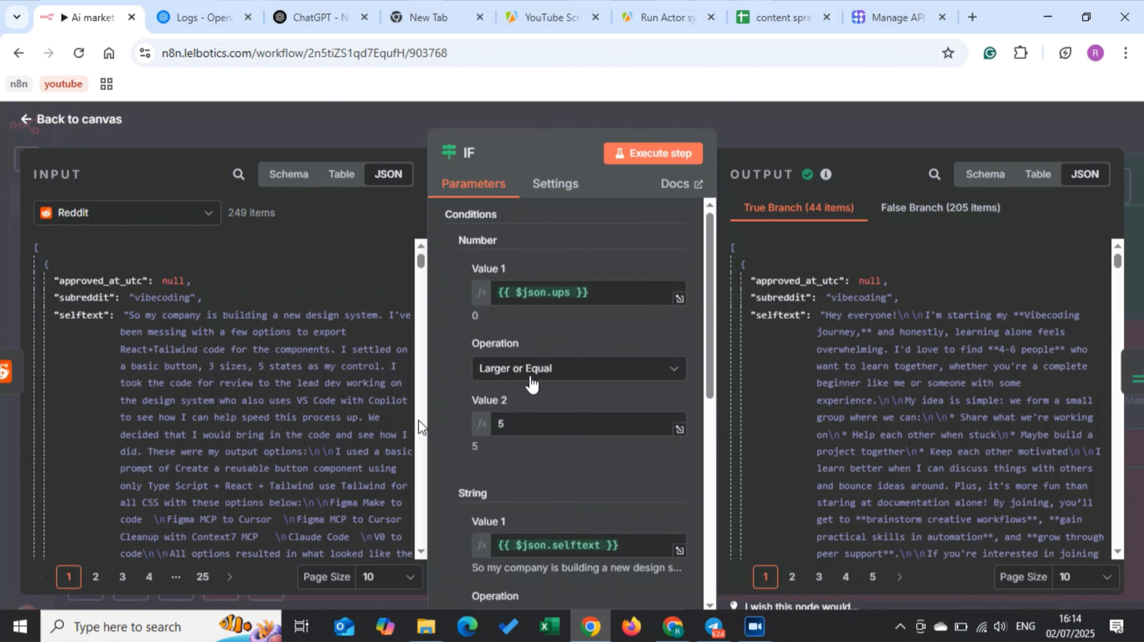
pyautogui.doubleClick(498, 424)
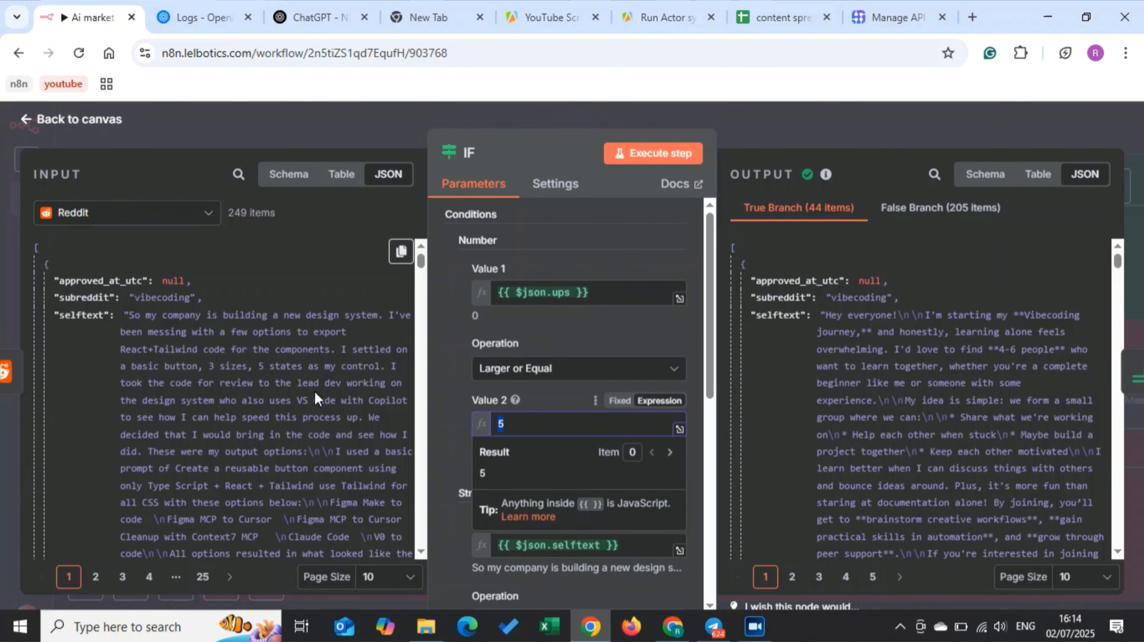
pyautogui.scroll(-1, 318, 398)
pyautogui.scroll(-10, 317, 396)
pyautogui.scroll(11, 315, 392)
pyautogui.scroll(-5, 585, 315)
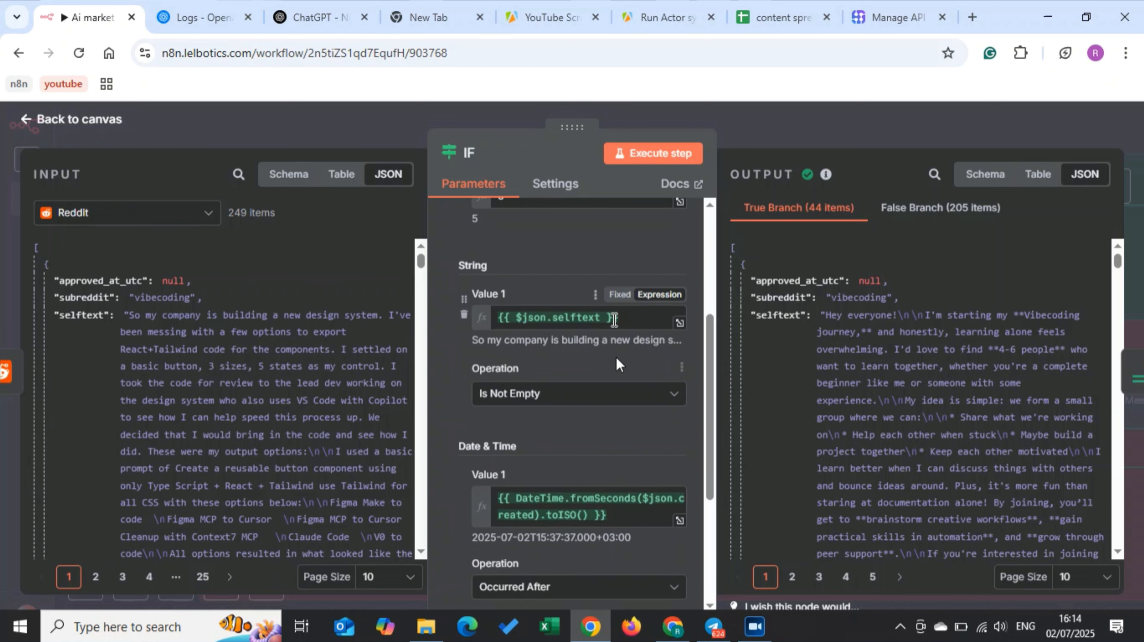
# - Examine the IF node's selftext condition and its Date & Time condition, including the seven-day expression in Value 2
pyautogui.moveTo(618, 318); pyautogui.dragTo(494, 321)
pyautogui.click(75, 331)
pyautogui.scroll(-3, 460, 247)
pyautogui.click(616, 334)
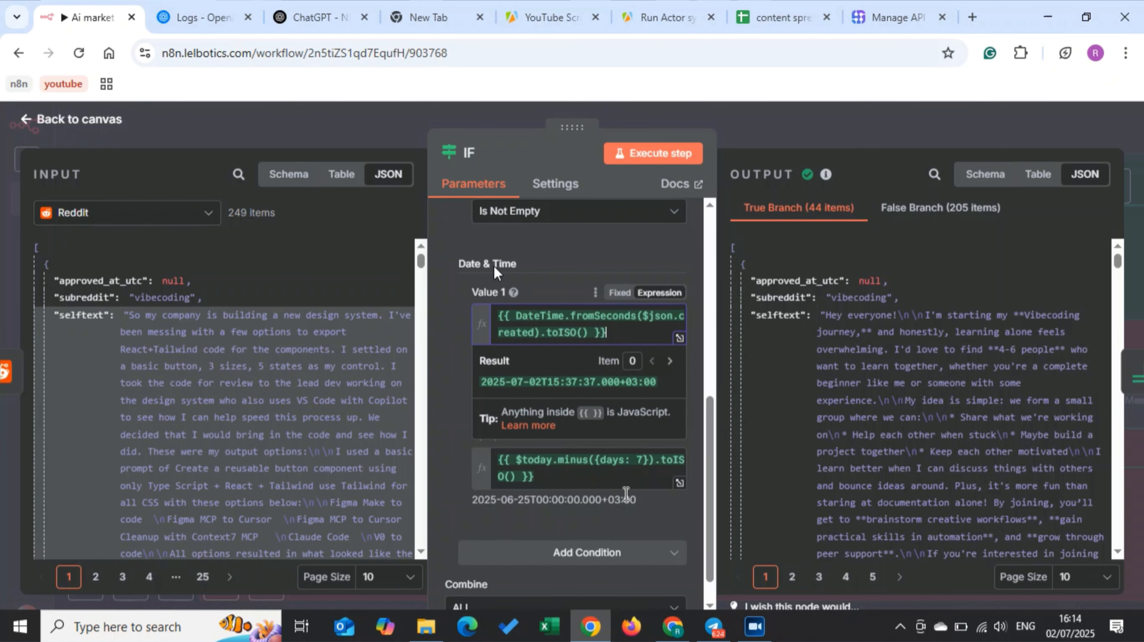
pyautogui.click(580, 483)
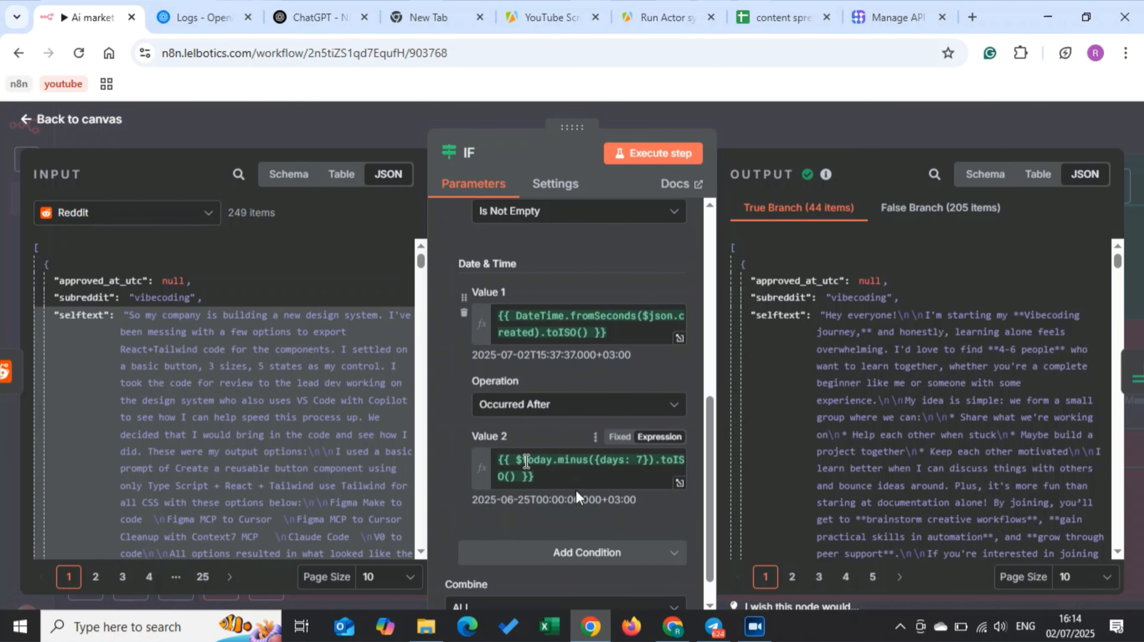
pyautogui.click(567, 475)
pyautogui.moveTo(545, 460); pyautogui.dragTo(681, 489)
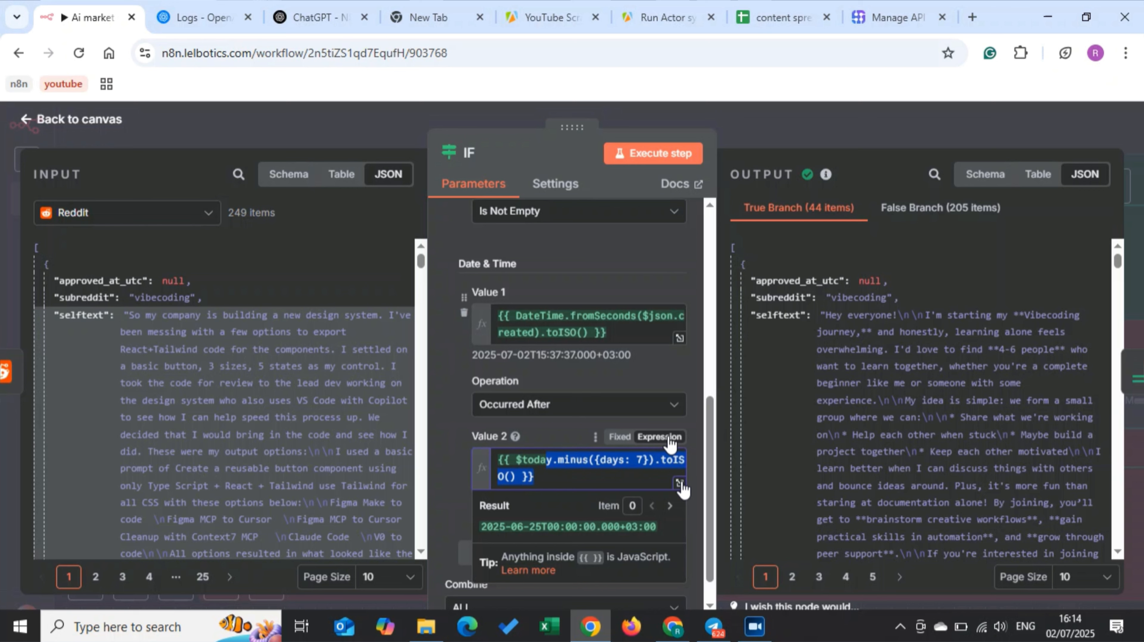
pyautogui.click(680, 483)
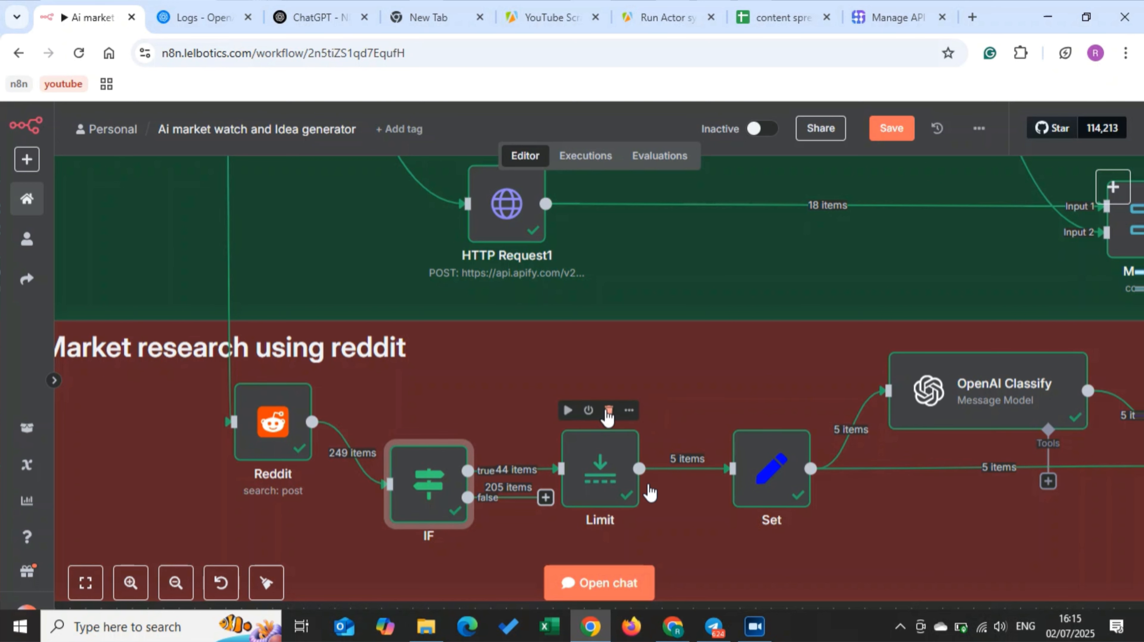
# - Delete the Limit node between IF and Set, and review the Set node's field mappings down to url before closing it
pyautogui.click(608, 411)
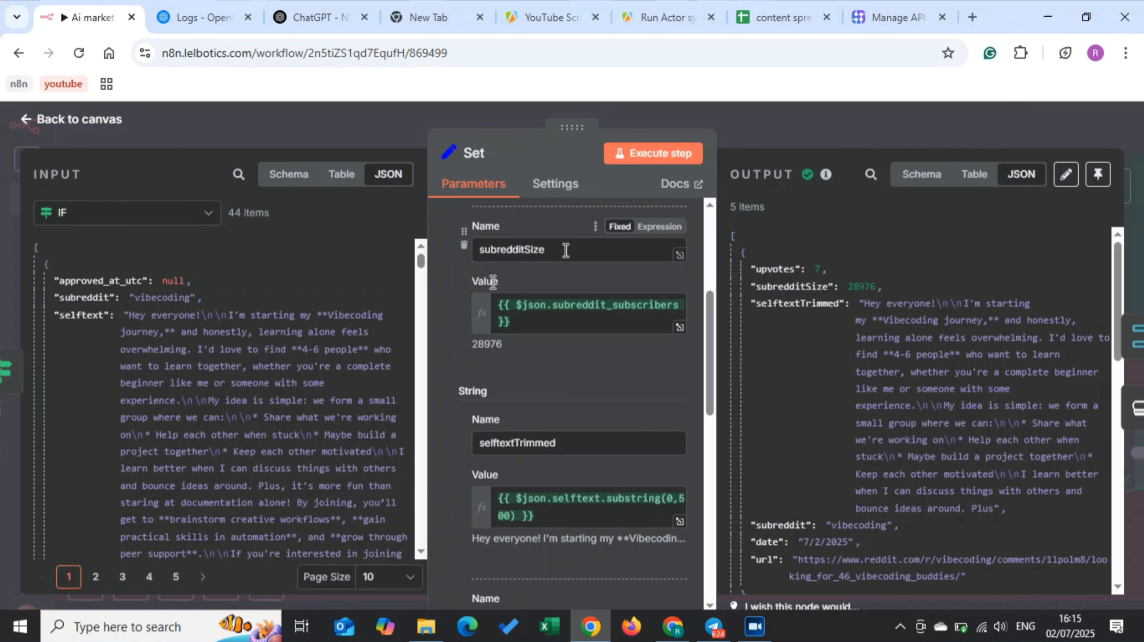
pyautogui.scroll(-4, 513, 406)
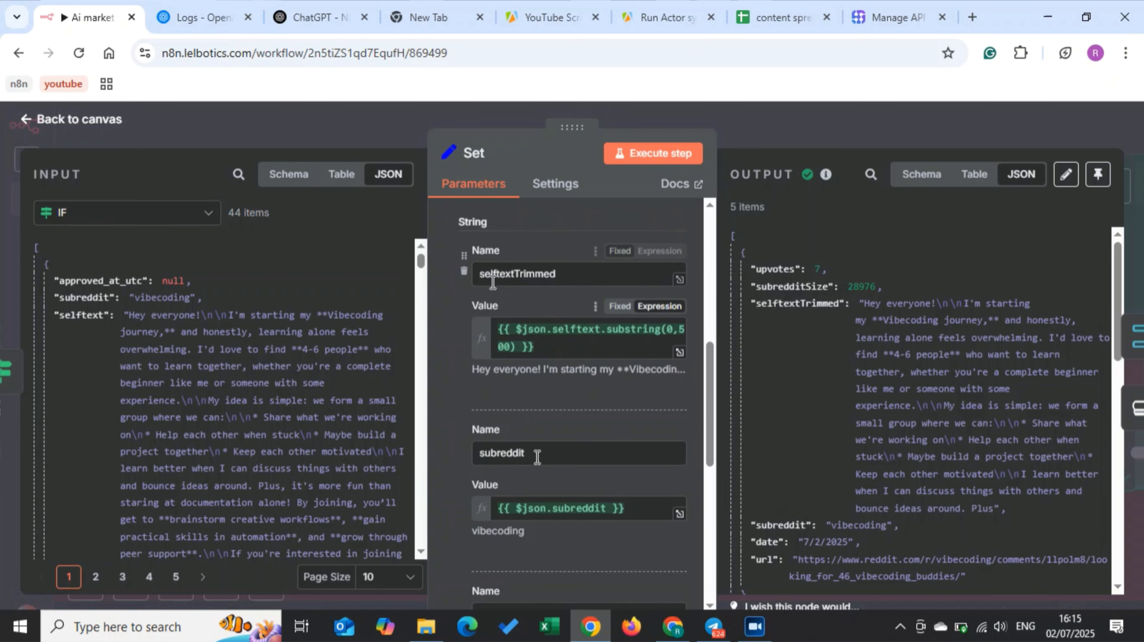
pyautogui.scroll(-6, 538, 457)
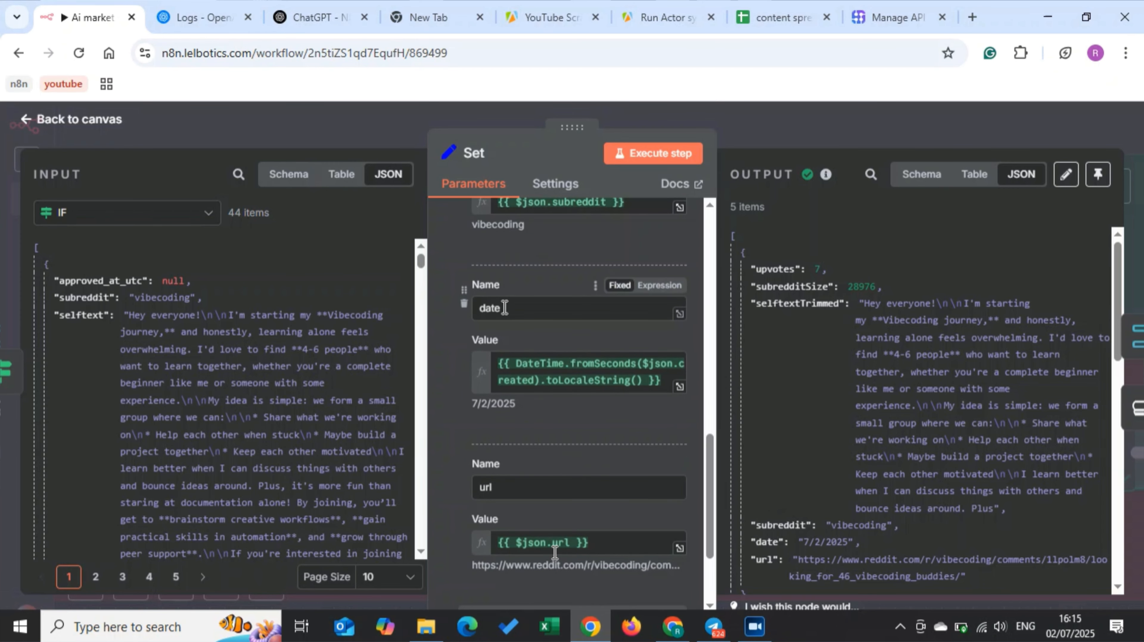
pyautogui.press('Escape')
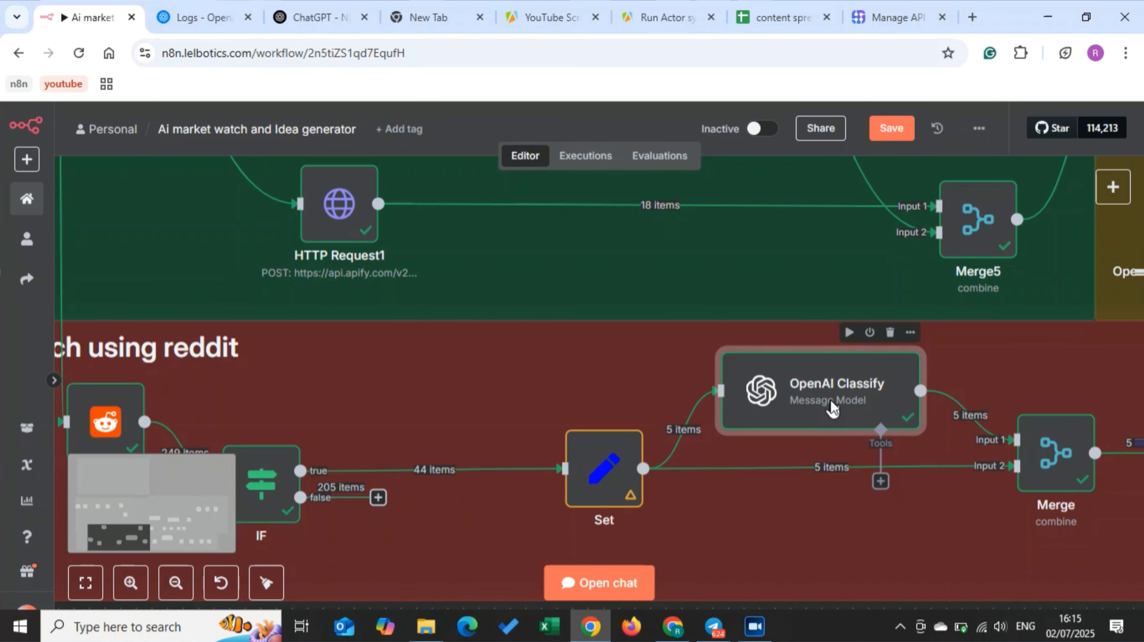
# - Open the OpenAI Classify node's full prompt expression and examine its reference to the chat message input
pyautogui.doubleClick(832, 407)
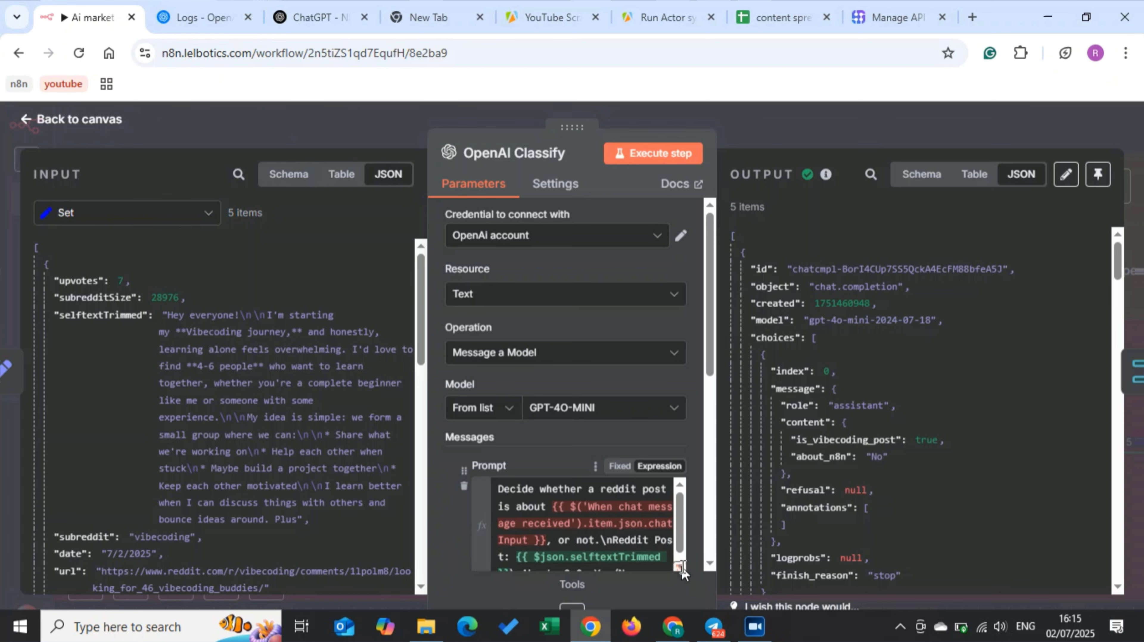
pyautogui.click(680, 570)
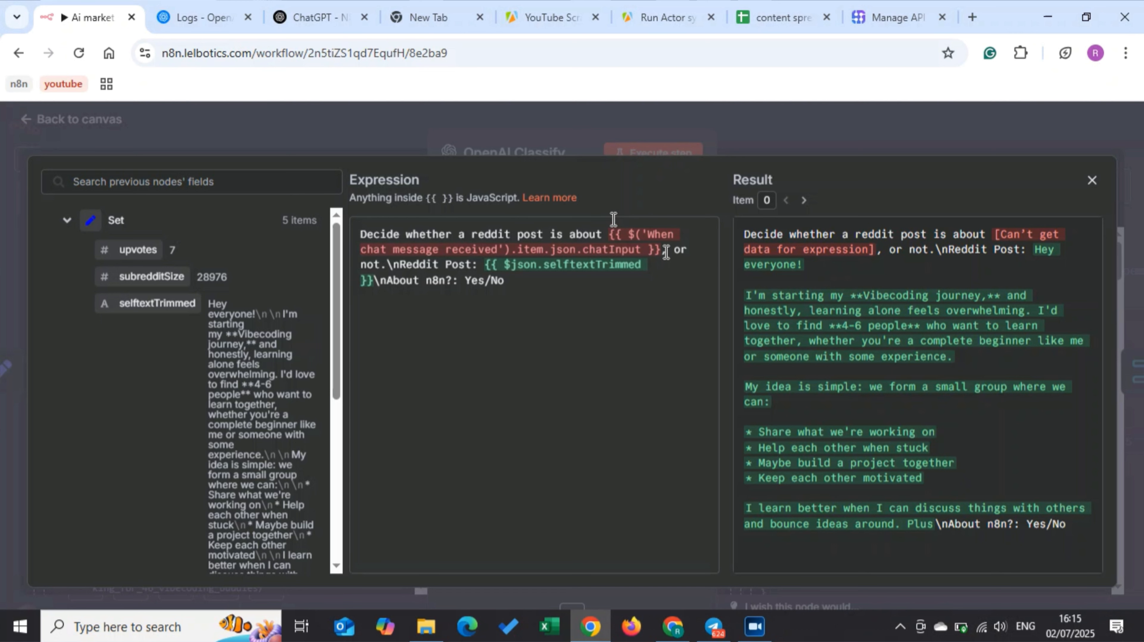
pyautogui.moveTo(607, 227); pyautogui.dragTo(666, 253)
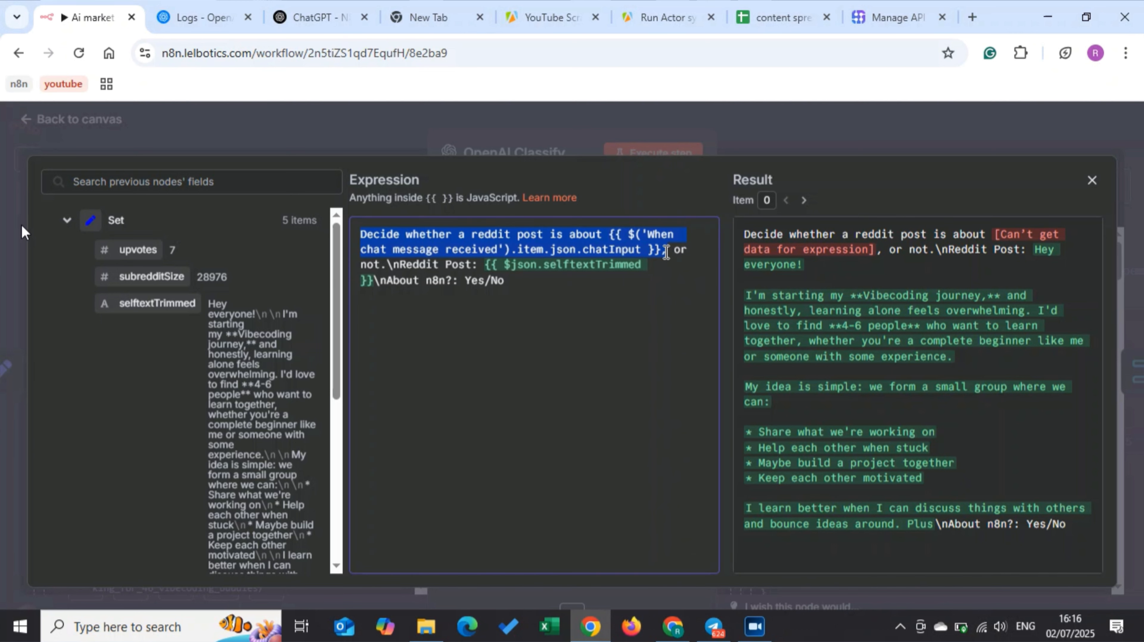
pyautogui.click(671, 288)
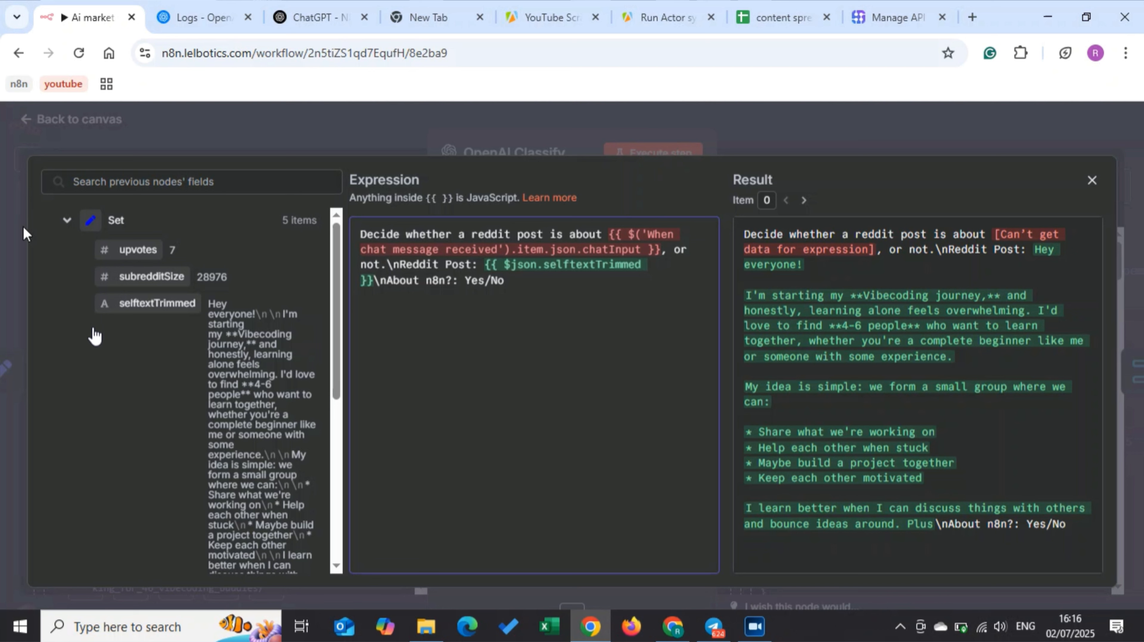
# - Try inserting chatInput from "When chat message received" into the classification prompt, undo the insertion and return to the canvas
pyautogui.click(66, 221)
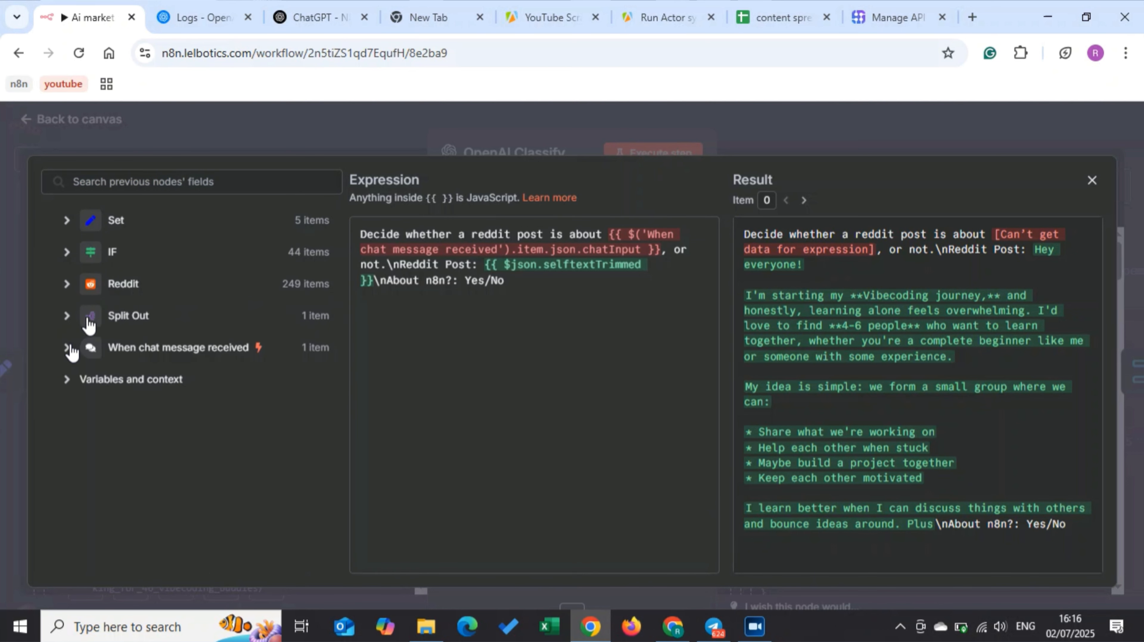
pyautogui.click(66, 347)
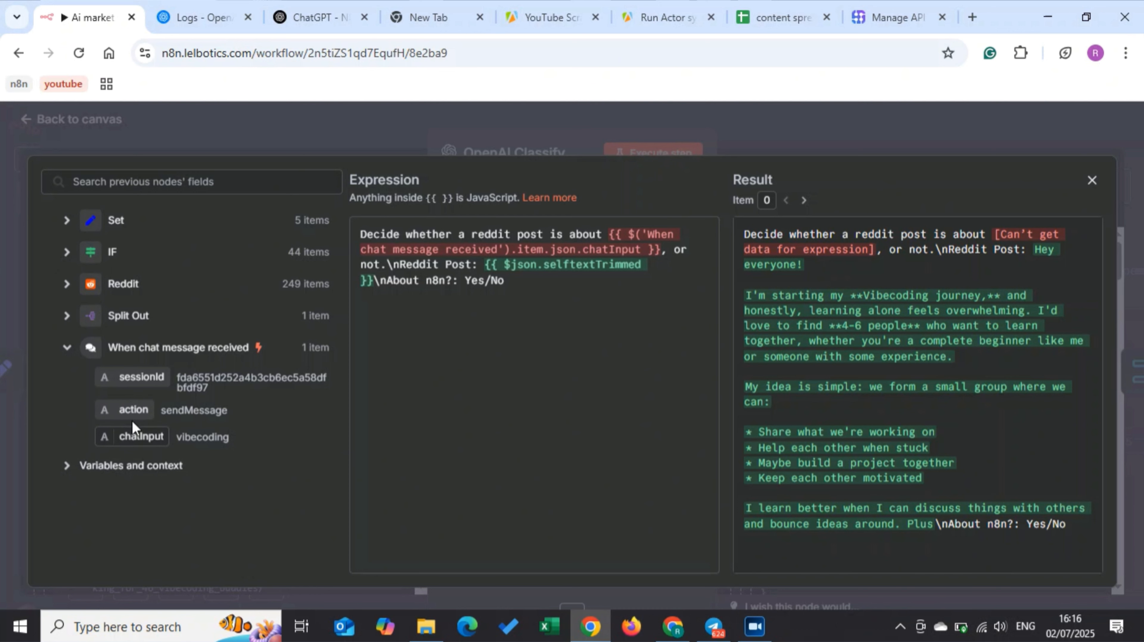
pyautogui.moveTo(135, 427); pyautogui.dragTo(655, 256)
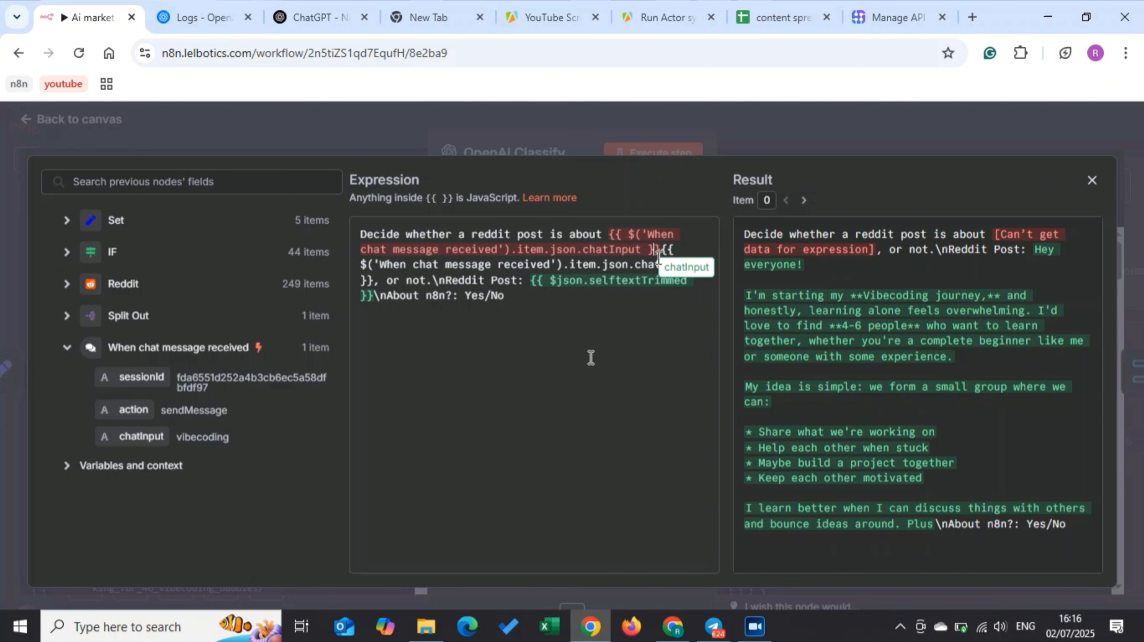
pyautogui.click(590, 358)
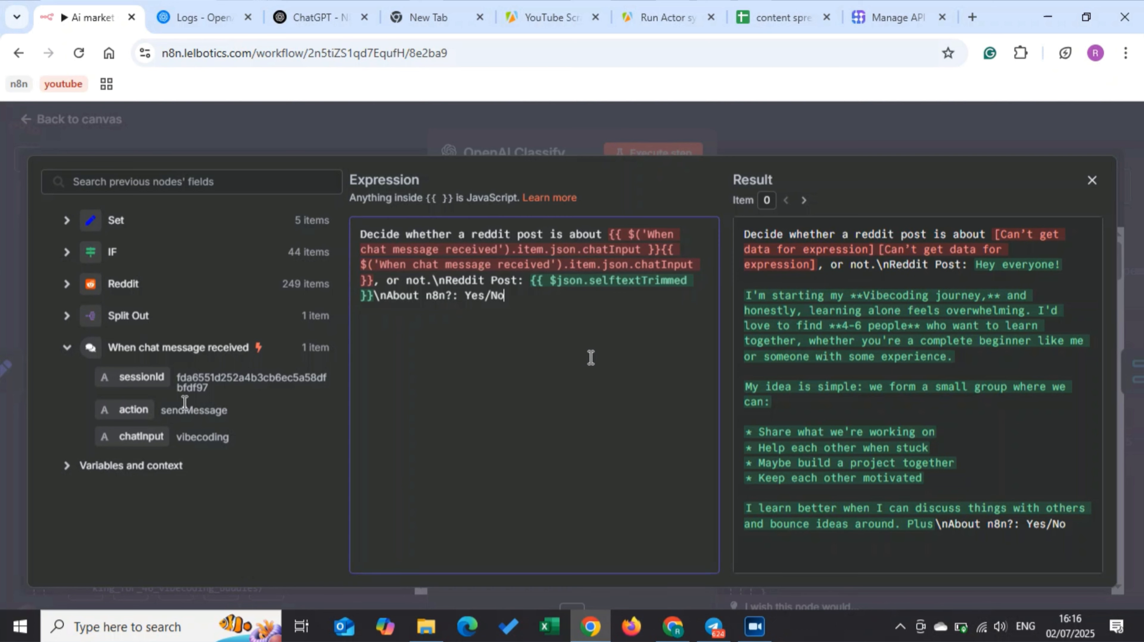
pyautogui.hotkey('ctrl', 'z')
pyautogui.press('Escape')
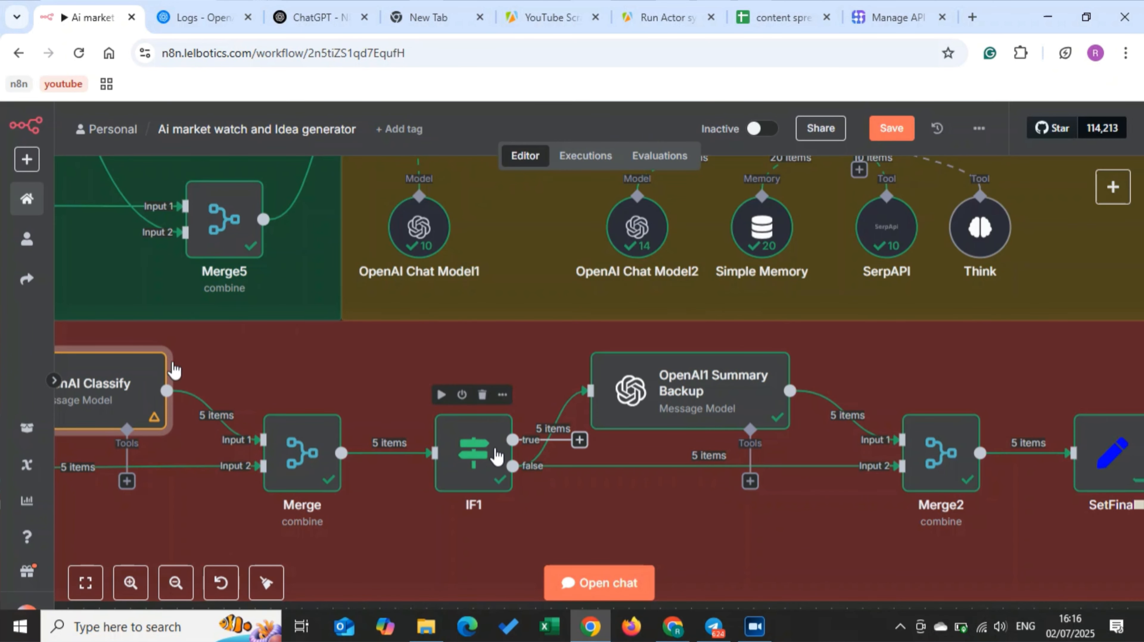
# - Open the IF1 node, examine its string condition on the classified message content, and return to the canvas
pyautogui.click(470, 480)
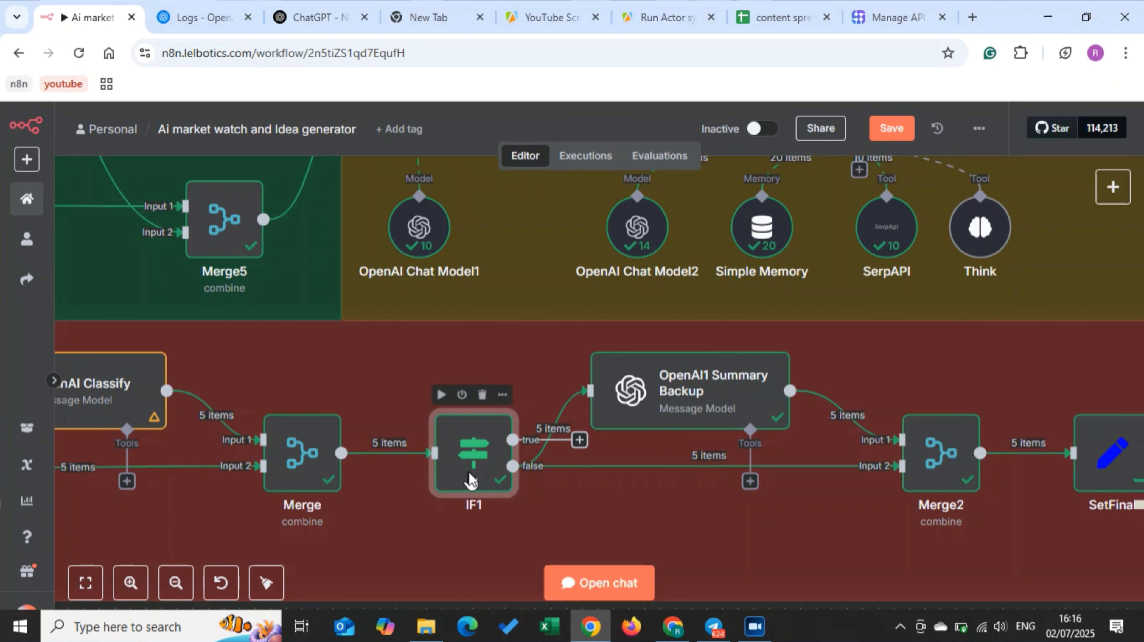
pyautogui.doubleClick(470, 477)
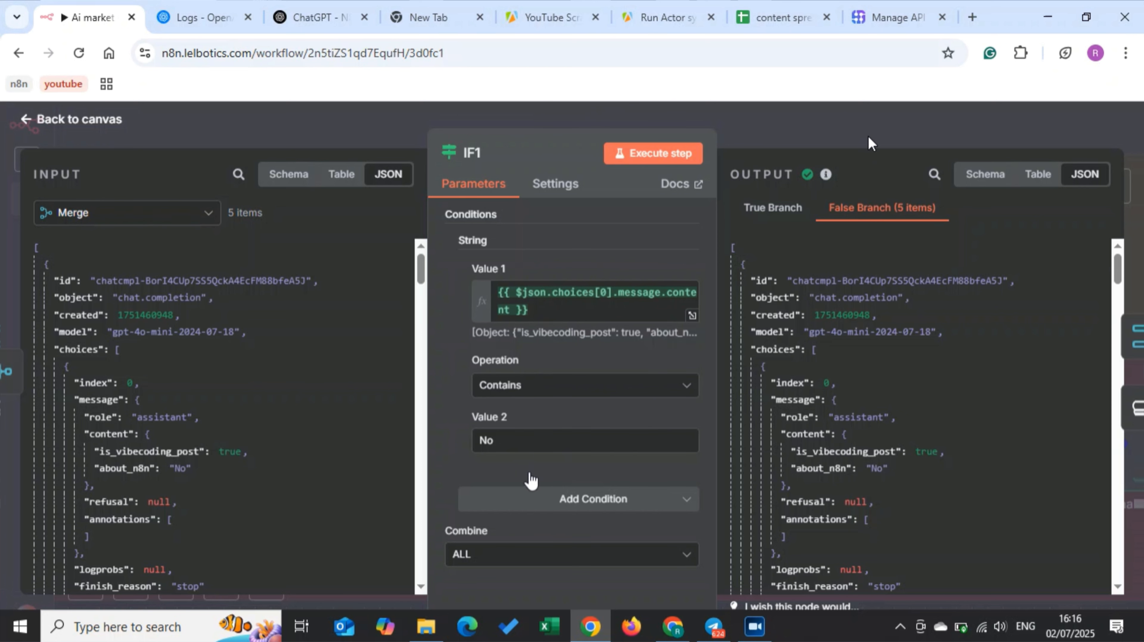
pyautogui.press('Escape')
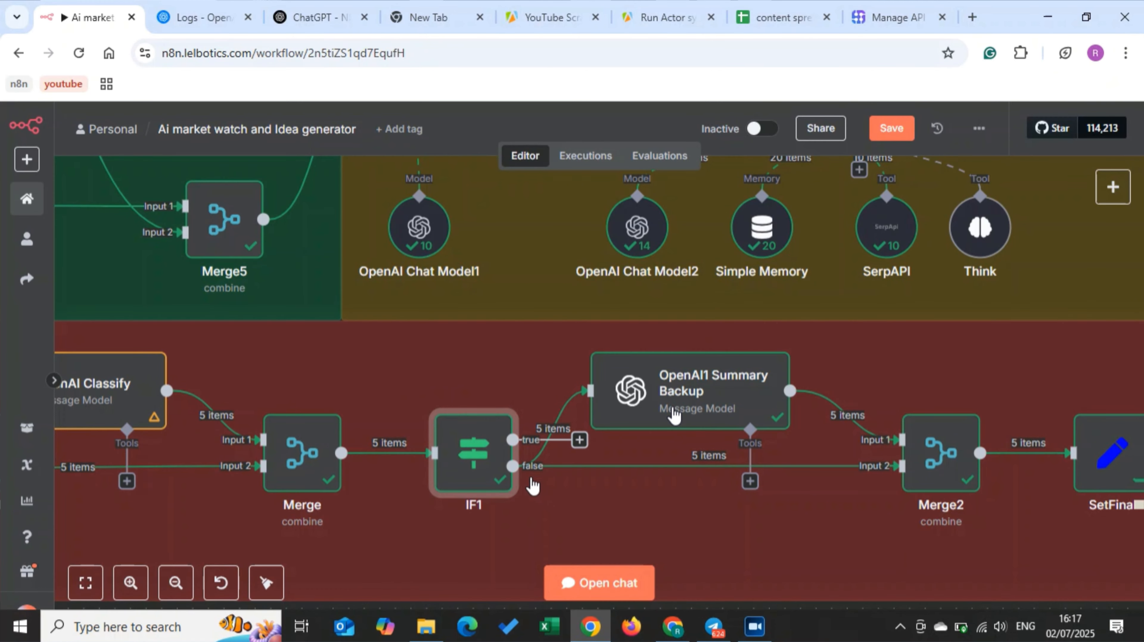
# - Open the OpenAI1 Summary Backup node, examine its one-sentence summary prompt with selftextTrimmed, and close the node
pyautogui.click(673, 415)
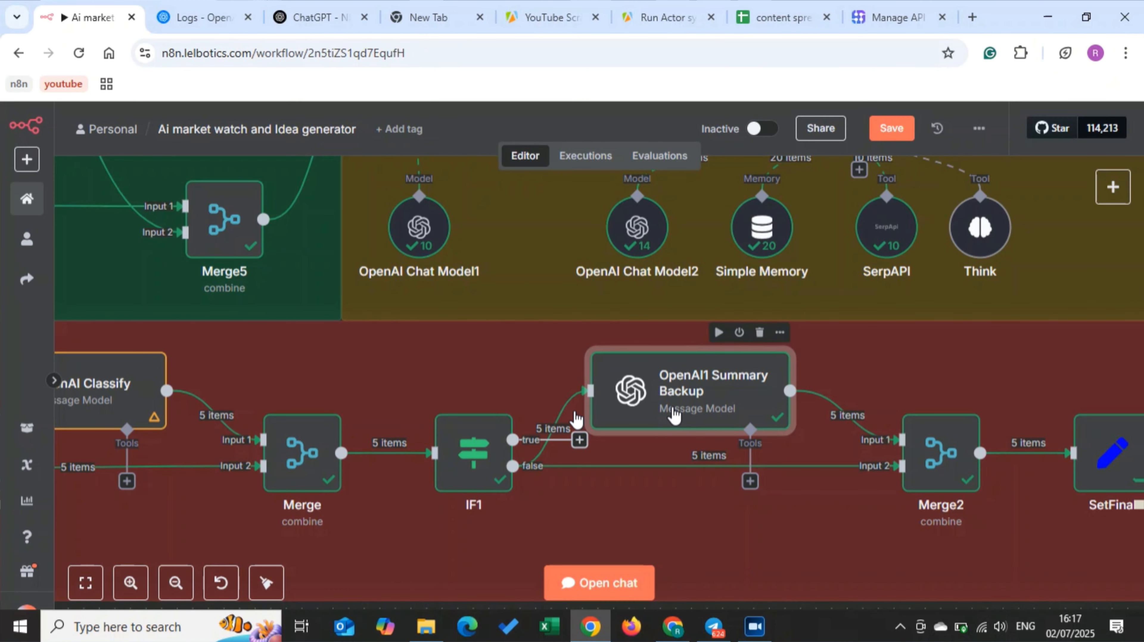
pyautogui.doubleClick(673, 414)
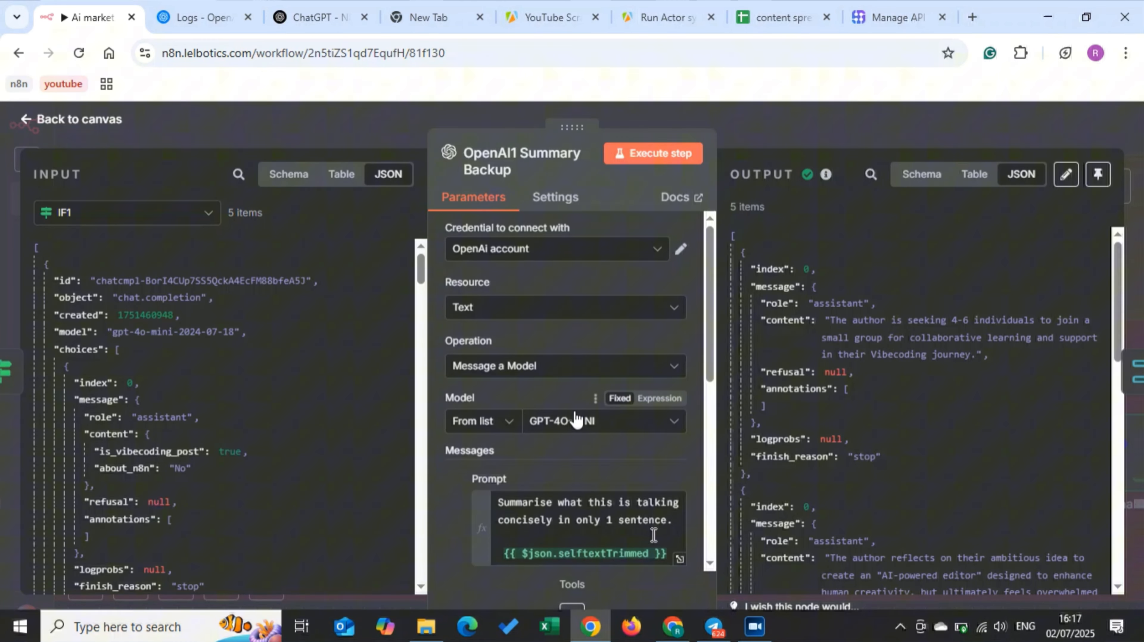
pyautogui.click(589, 502)
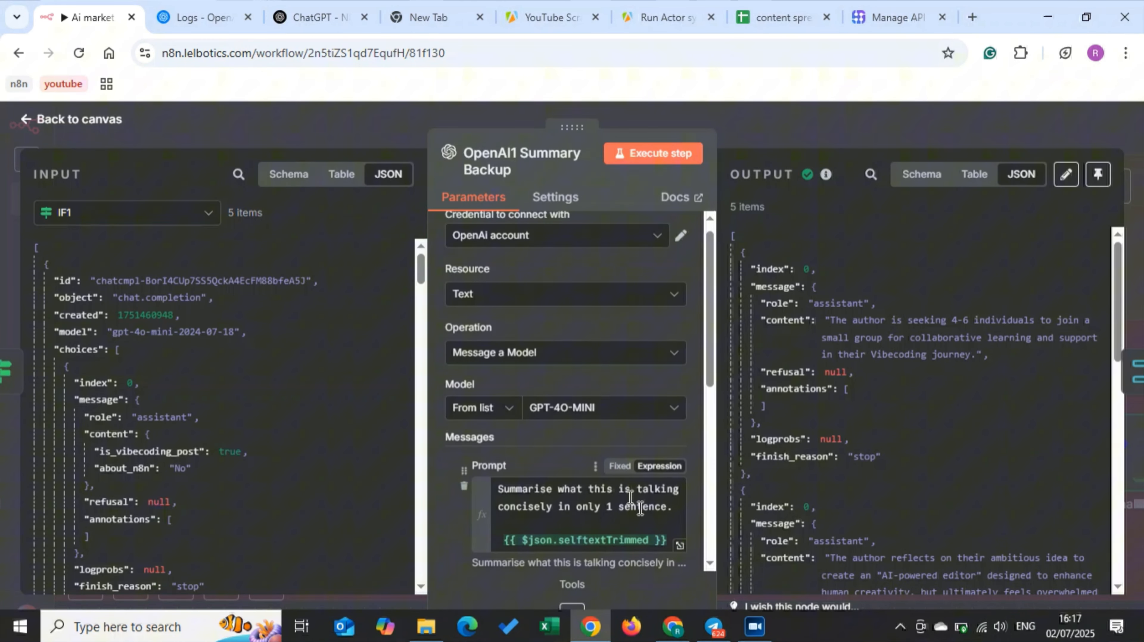
pyautogui.moveTo(503, 507); pyautogui.dragTo(666, 508)
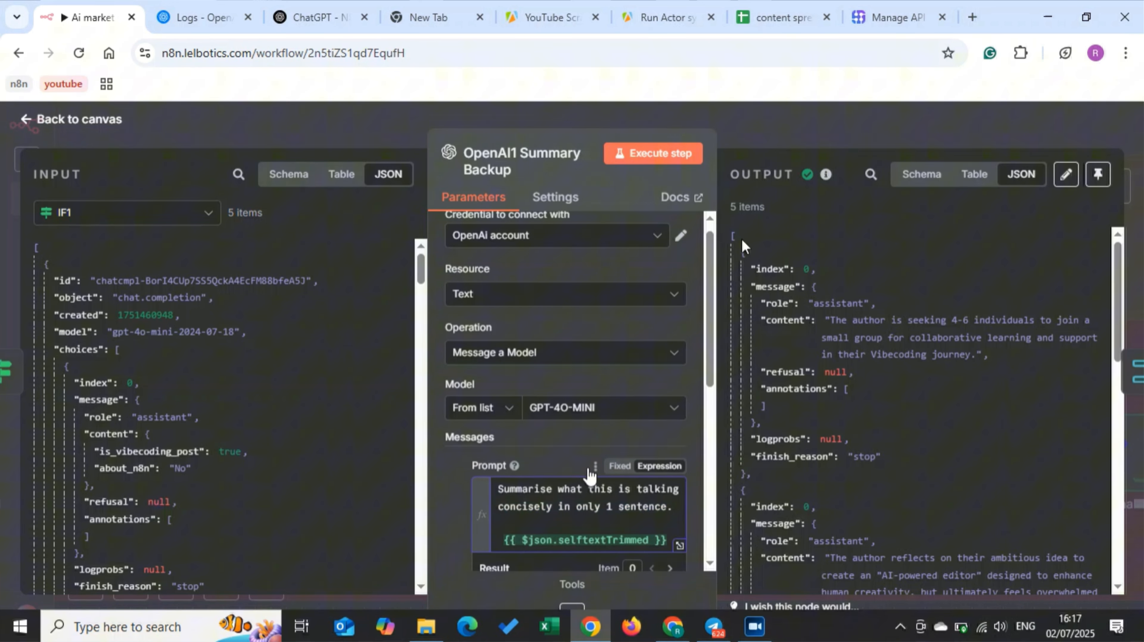
pyautogui.press('Escape')
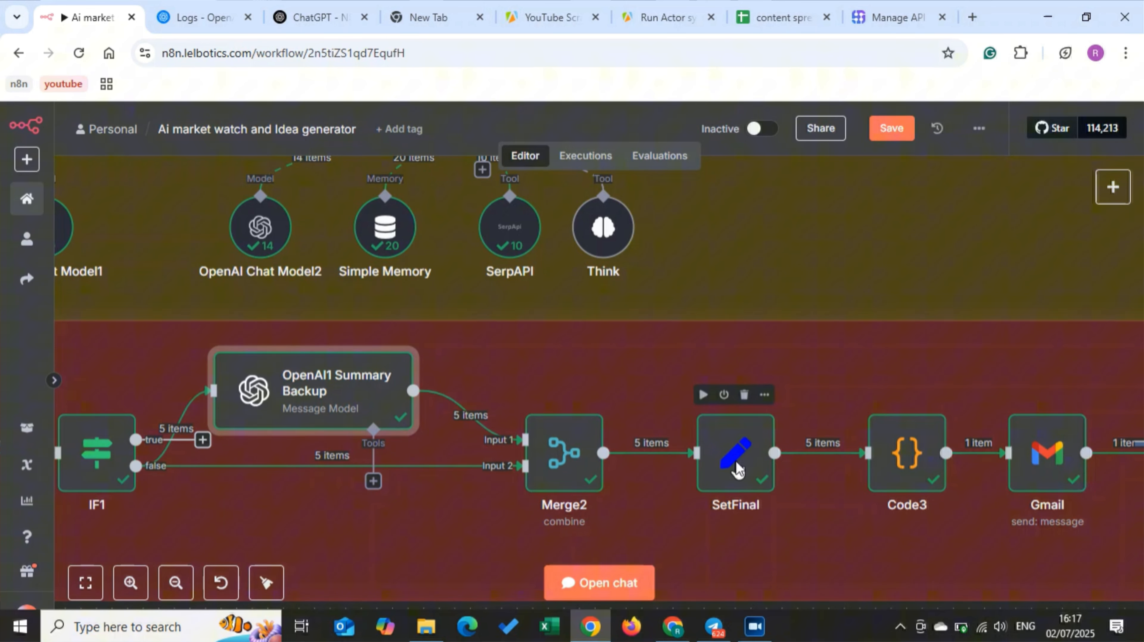
# - Open the SetFinal node and review its field mappings from upvotes down to bulletSummary before closing it
pyautogui.click(736, 464)
pyautogui.doubleClick(736, 463)
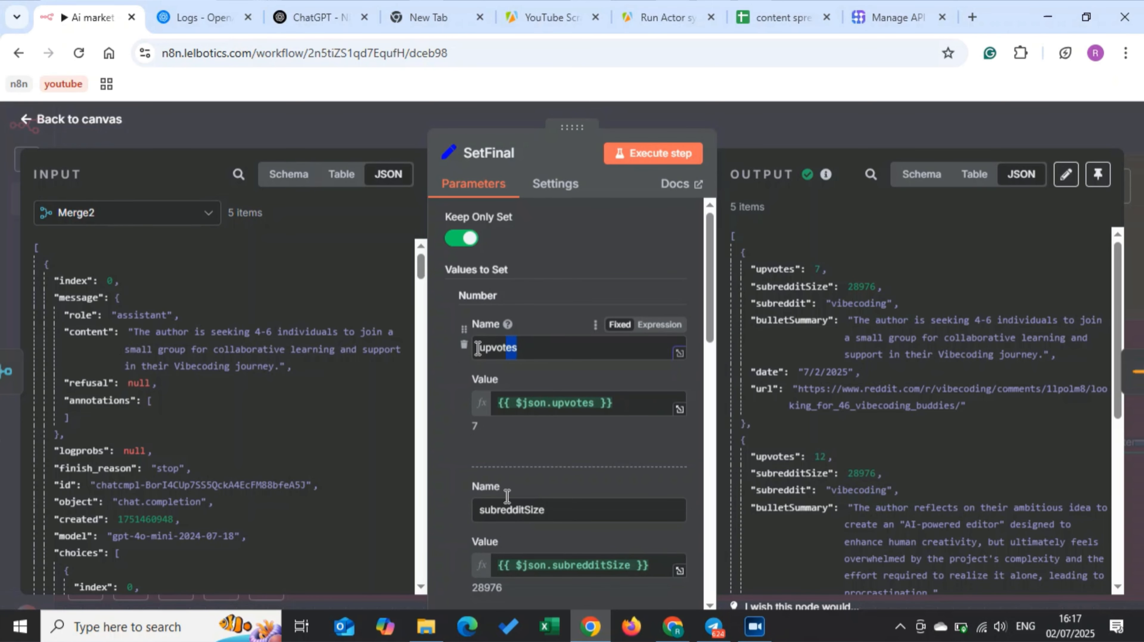
pyautogui.scroll(-4, 530, 568)
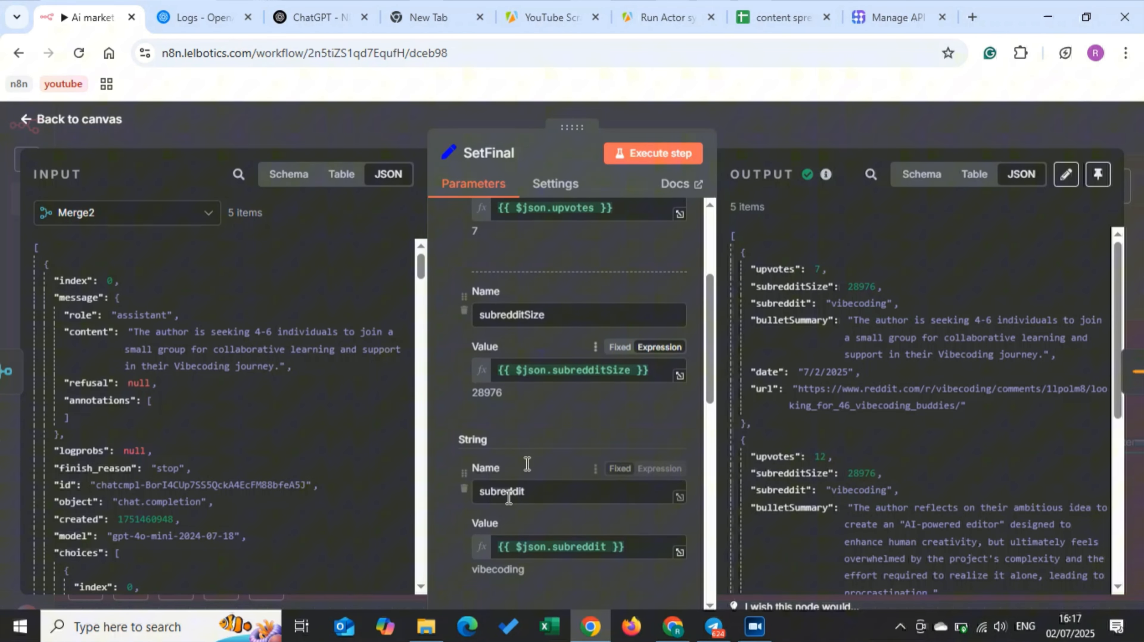
pyautogui.scroll(-5, 530, 567)
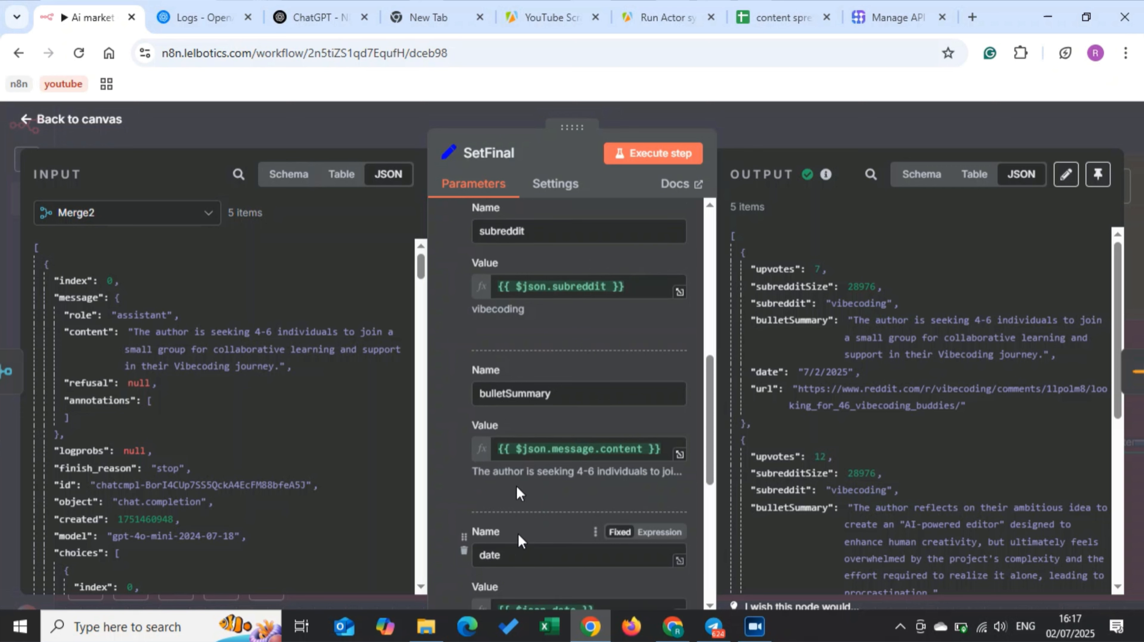
pyautogui.doubleClick(562, 395)
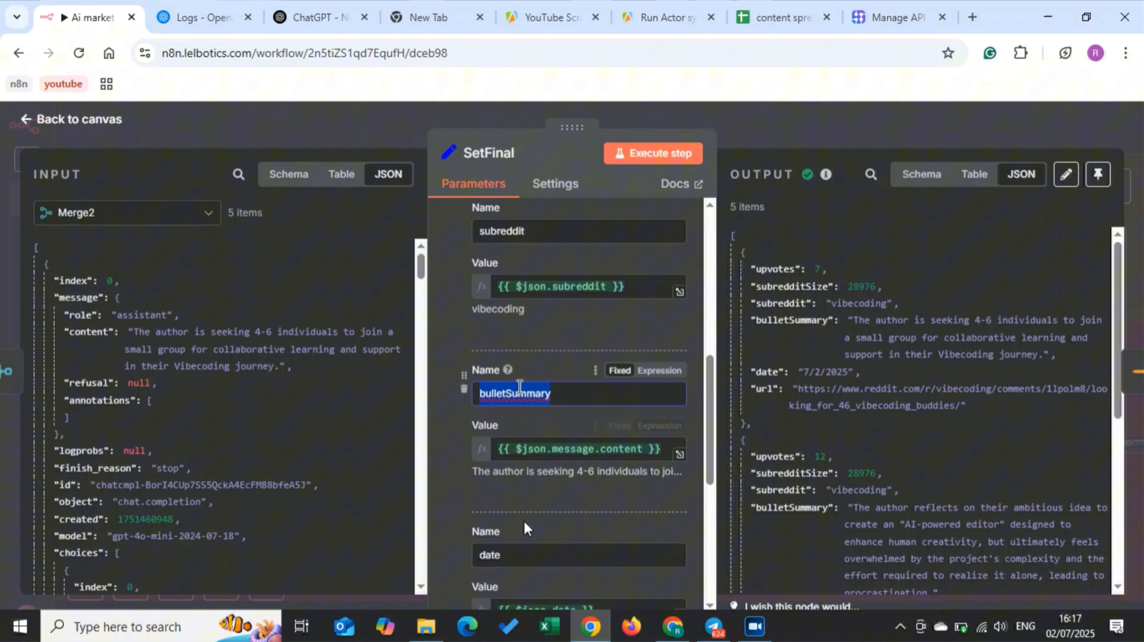
pyautogui.press('Escape')
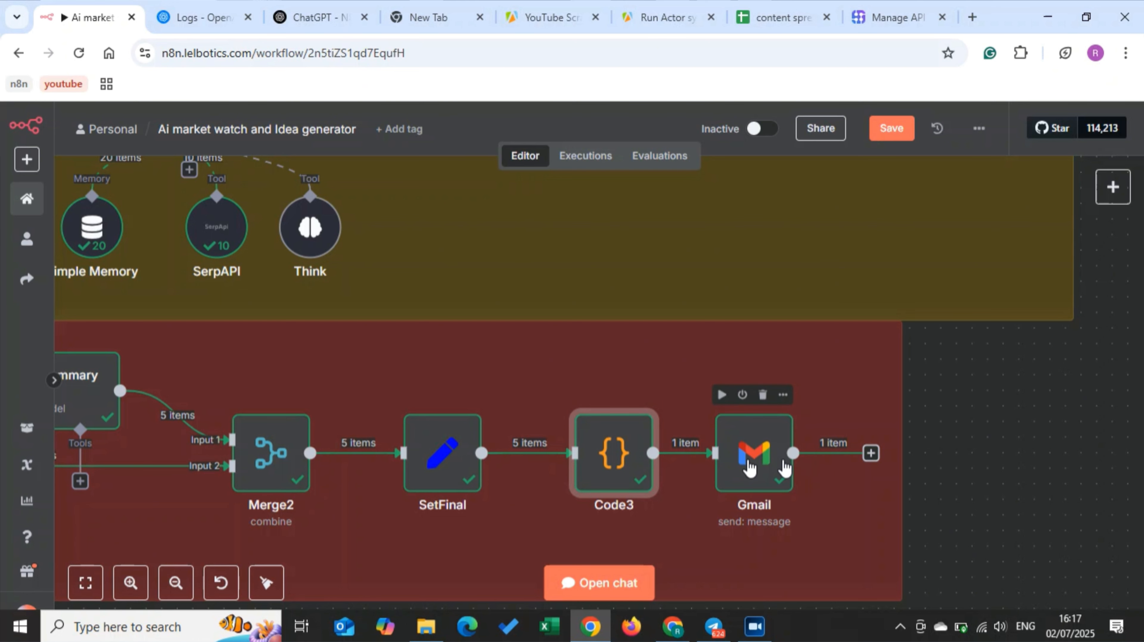
# - Compare the Google Sheets and Gmail end points of the two branches, and survey the whole workflow up to its description note
pyautogui.scroll(6, 785, 468)
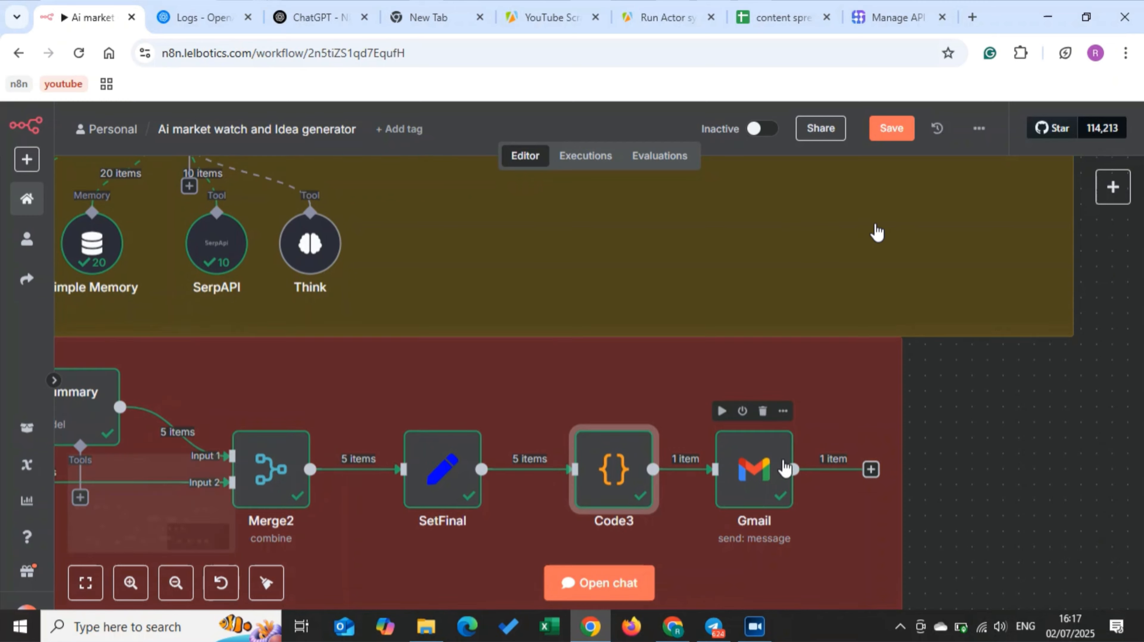
pyautogui.scroll(1, 784, 468)
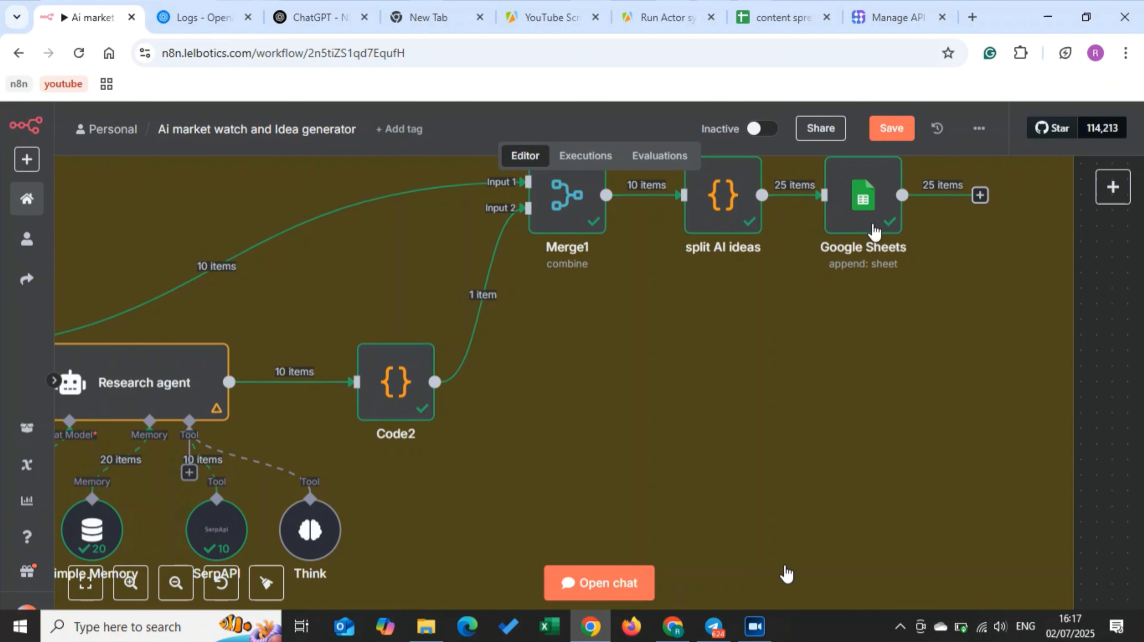
pyautogui.scroll(-5, 756, 470)
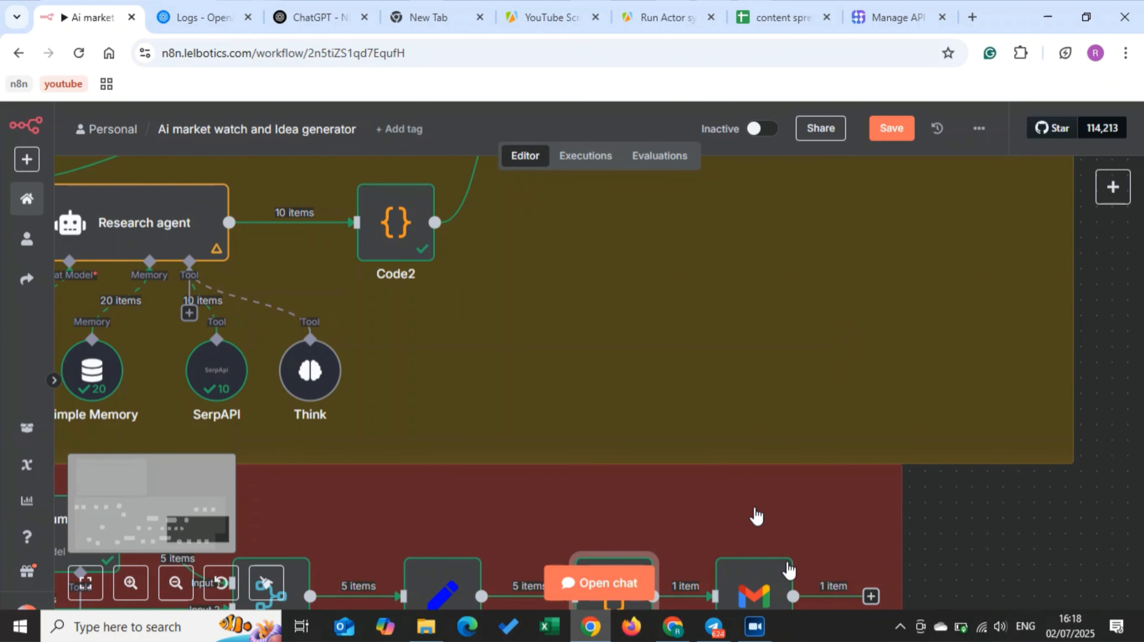
pyautogui.scroll(-2, 756, 516)
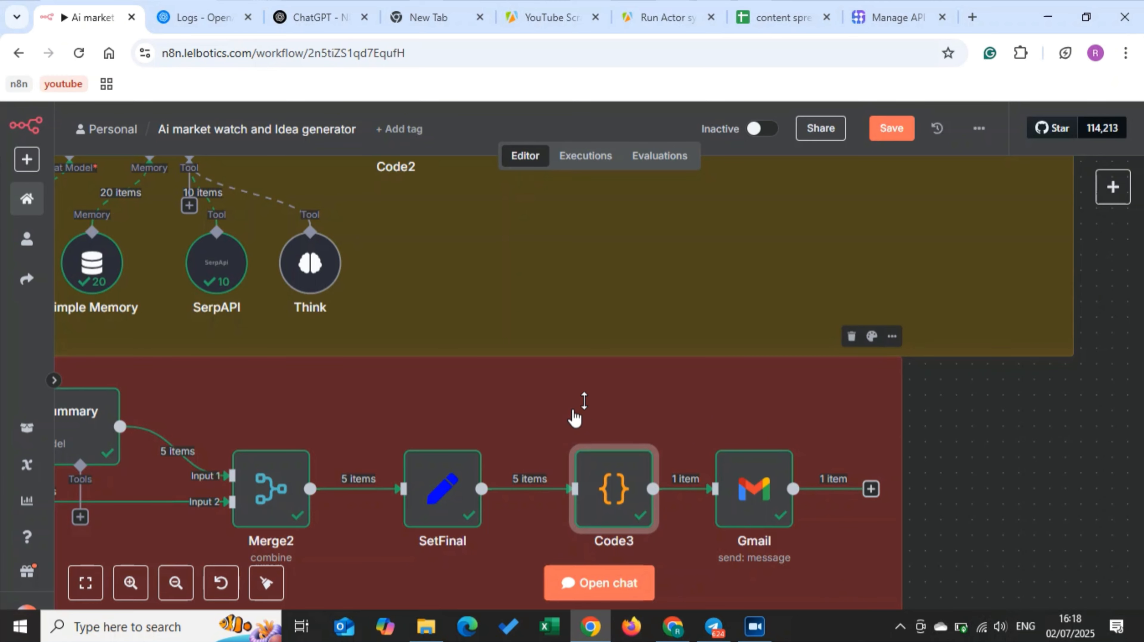
pyautogui.scroll(-5, 586, 408)
pyautogui.scroll(3, 586, 408)
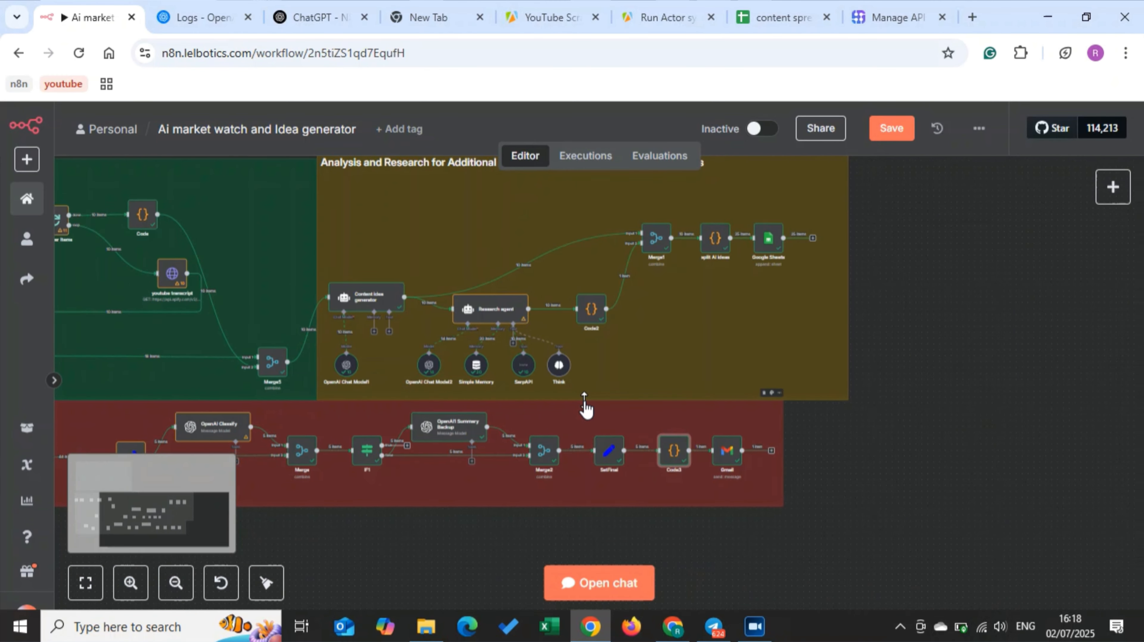
pyautogui.scroll(8, 586, 408)
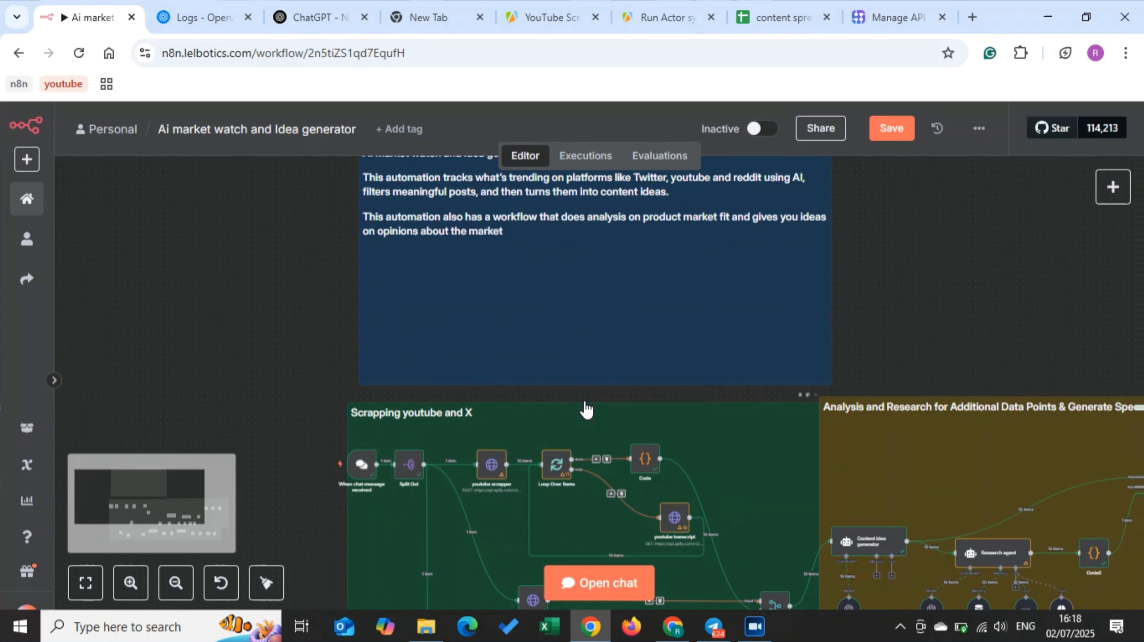